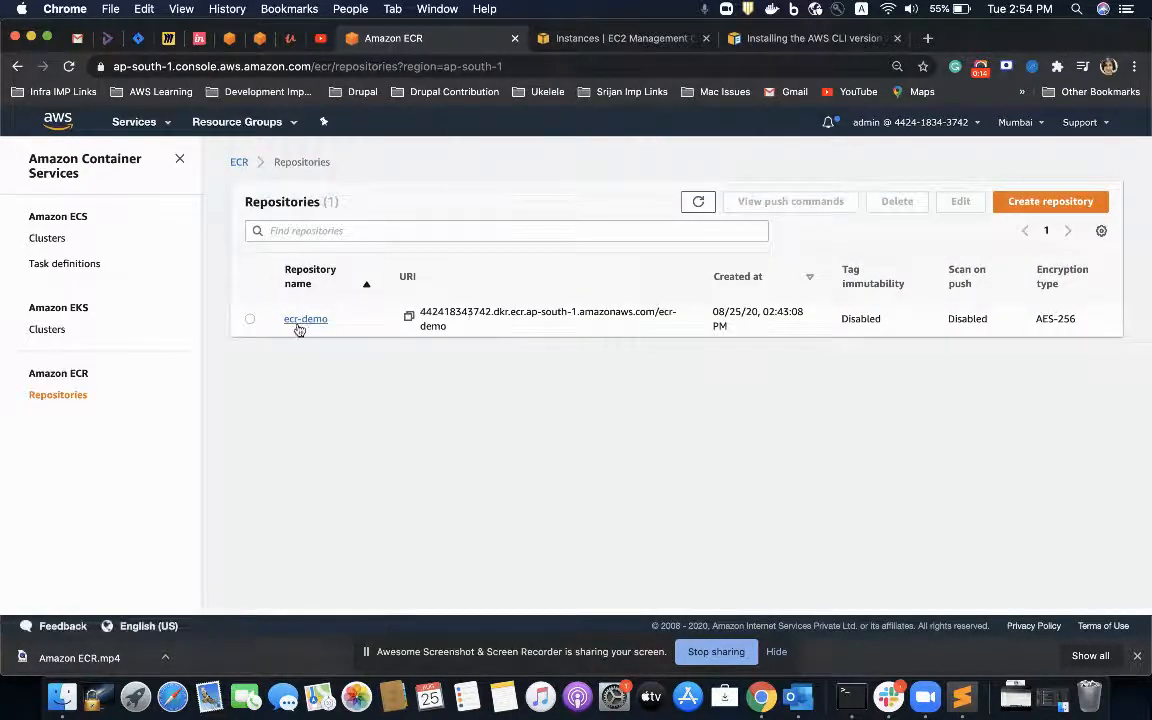
Step: Select the ecr-demo repository and highlight its URI in the repository list
click(250, 318)
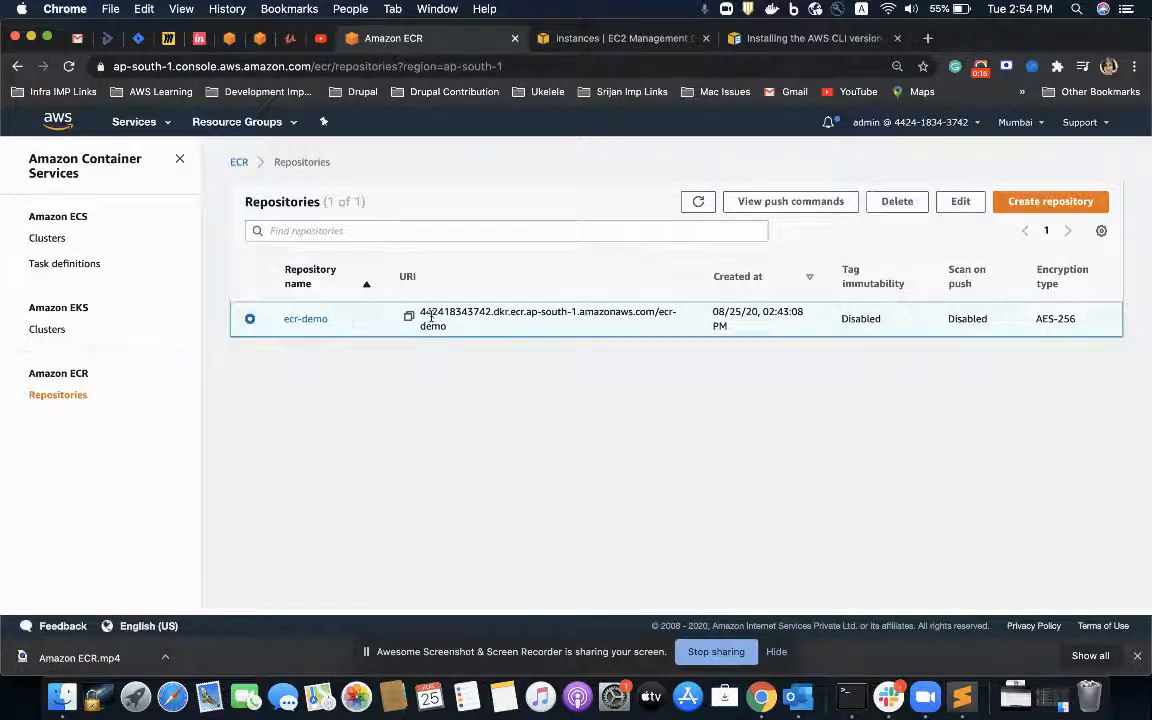
triple_click(465, 312)
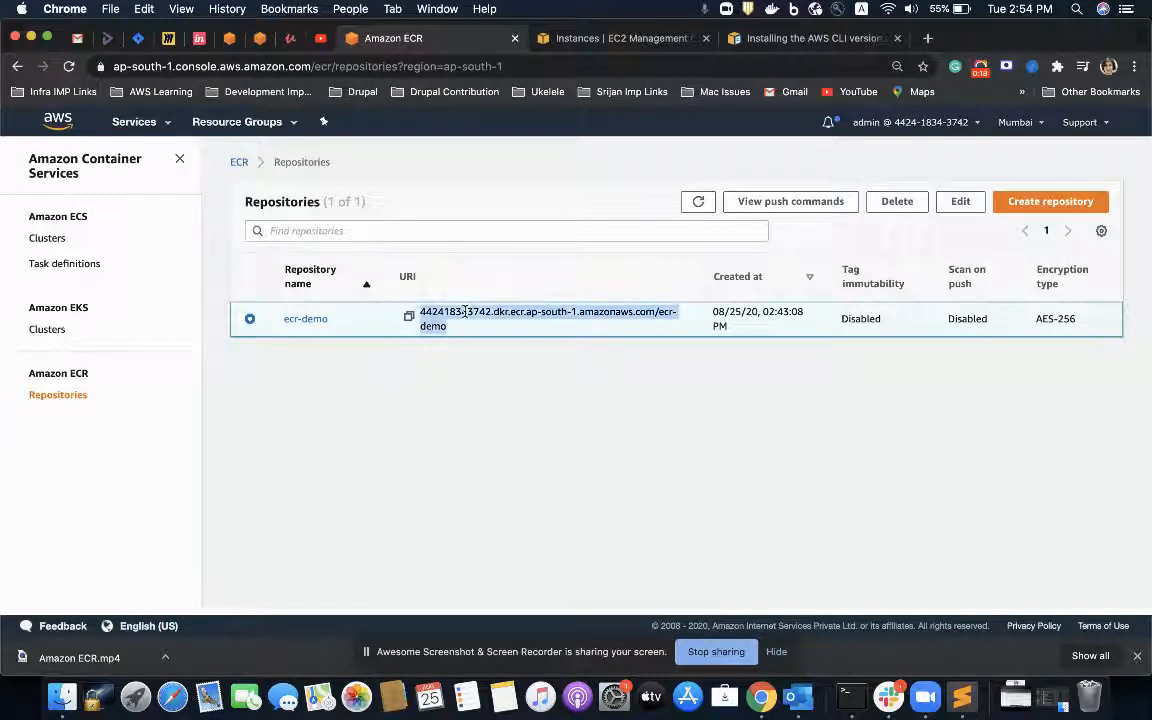
Step: Open the ecs-demo cluster in Amazon ECS and view its registered ECS instances
click(45, 238)
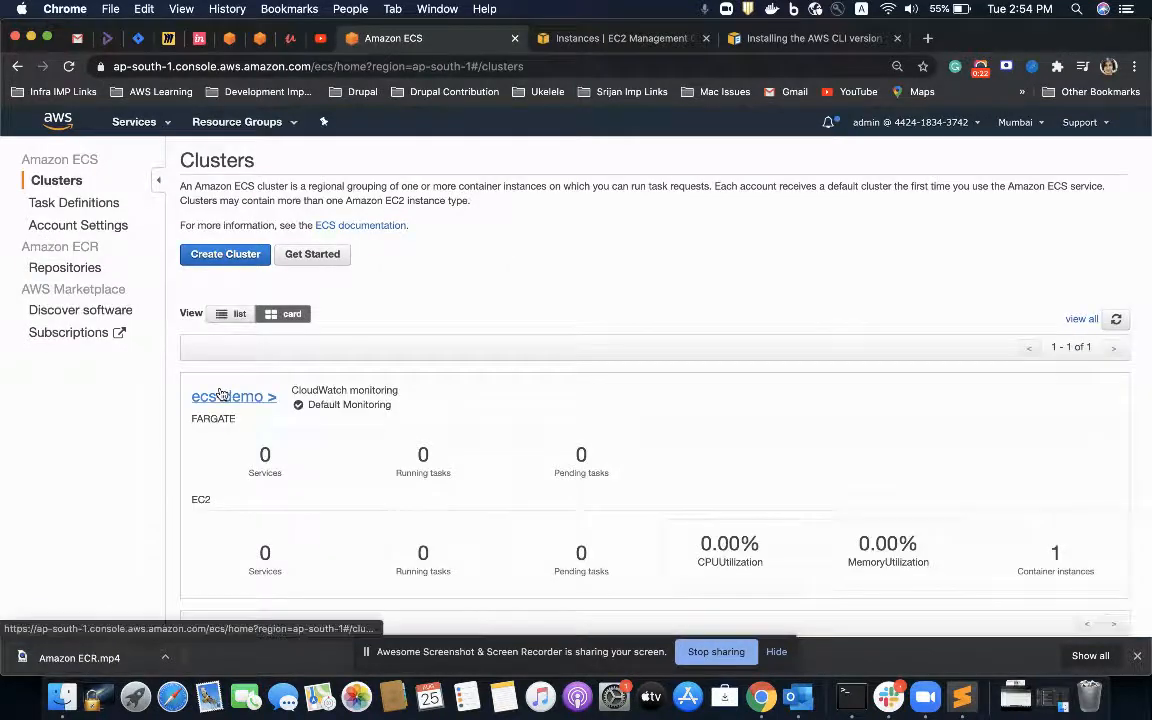
click(221, 396)
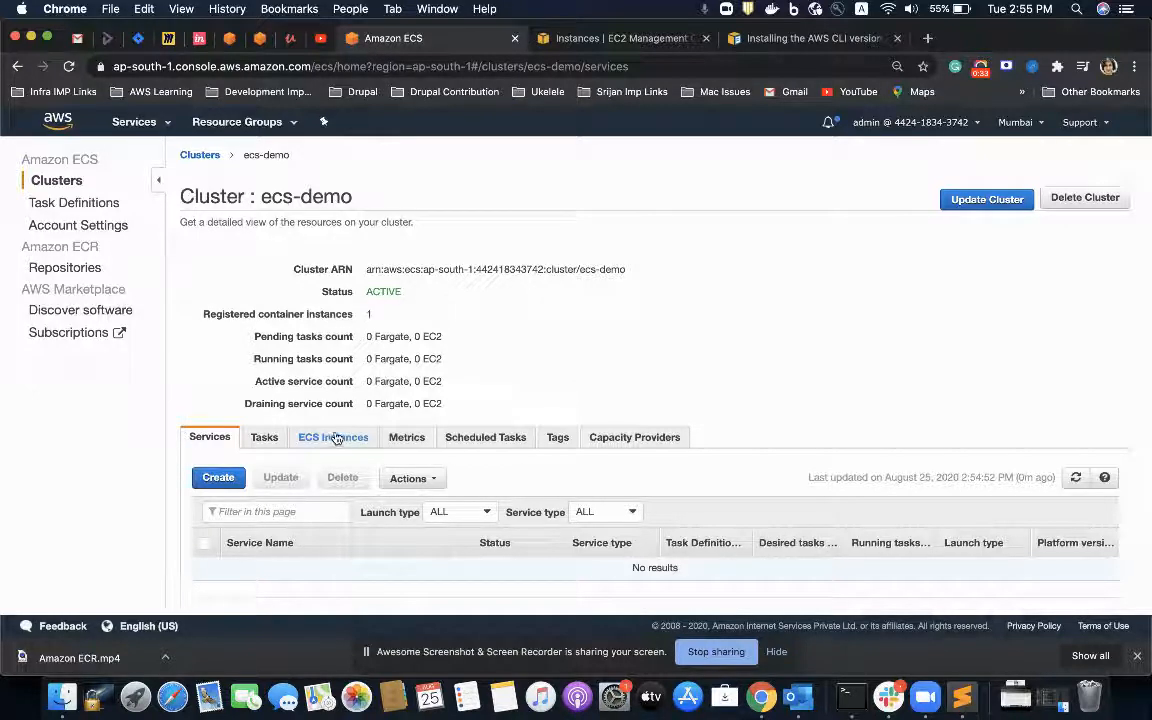
click(335, 440)
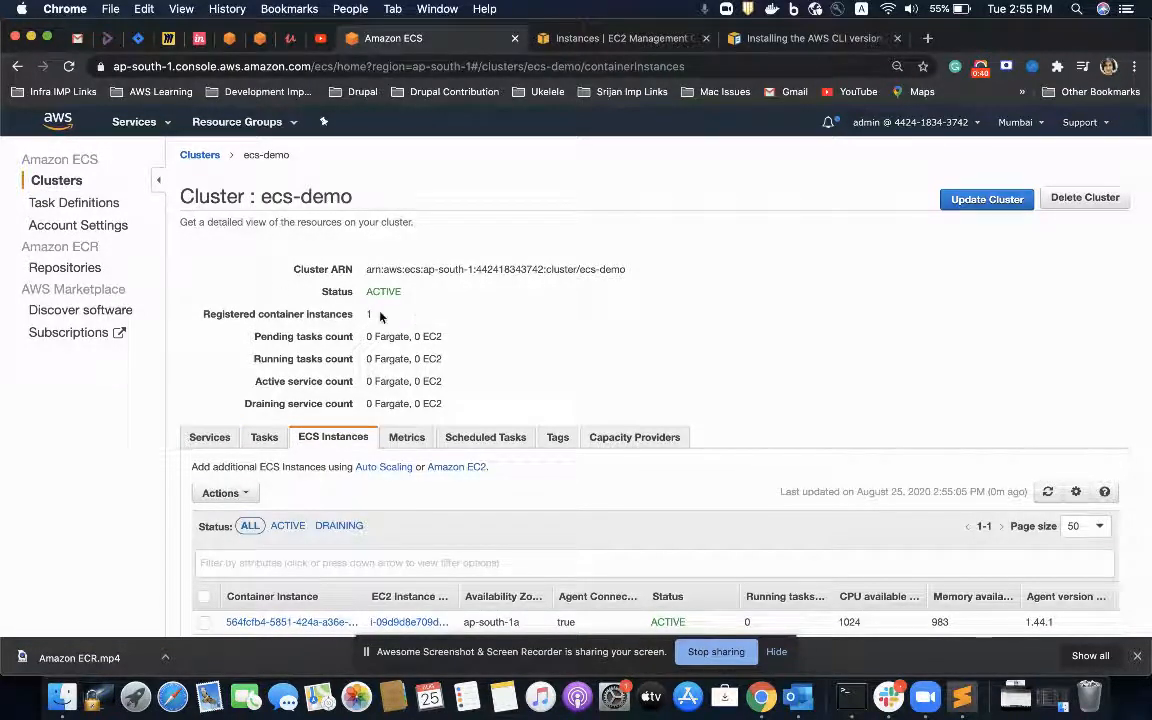
scroll(400, 325, down, 1)
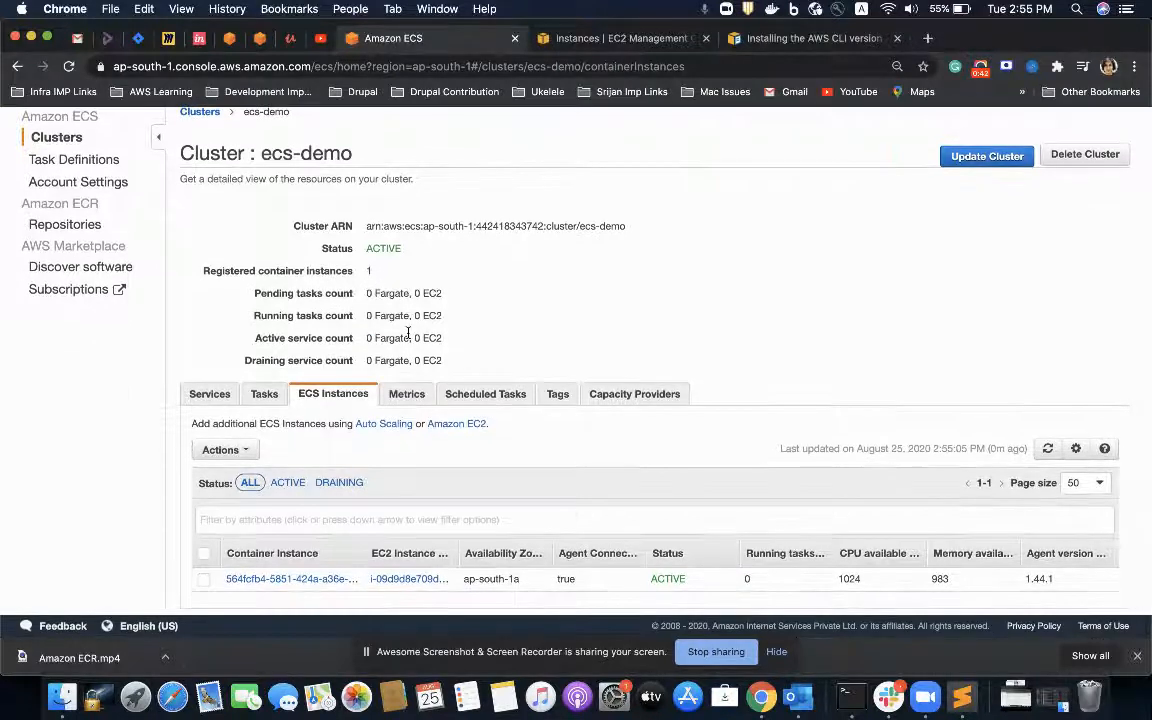
Step: View the EC2 instance behind the ecs-demo container instance in the EC2 console and close the older Instances page
click(540, 36)
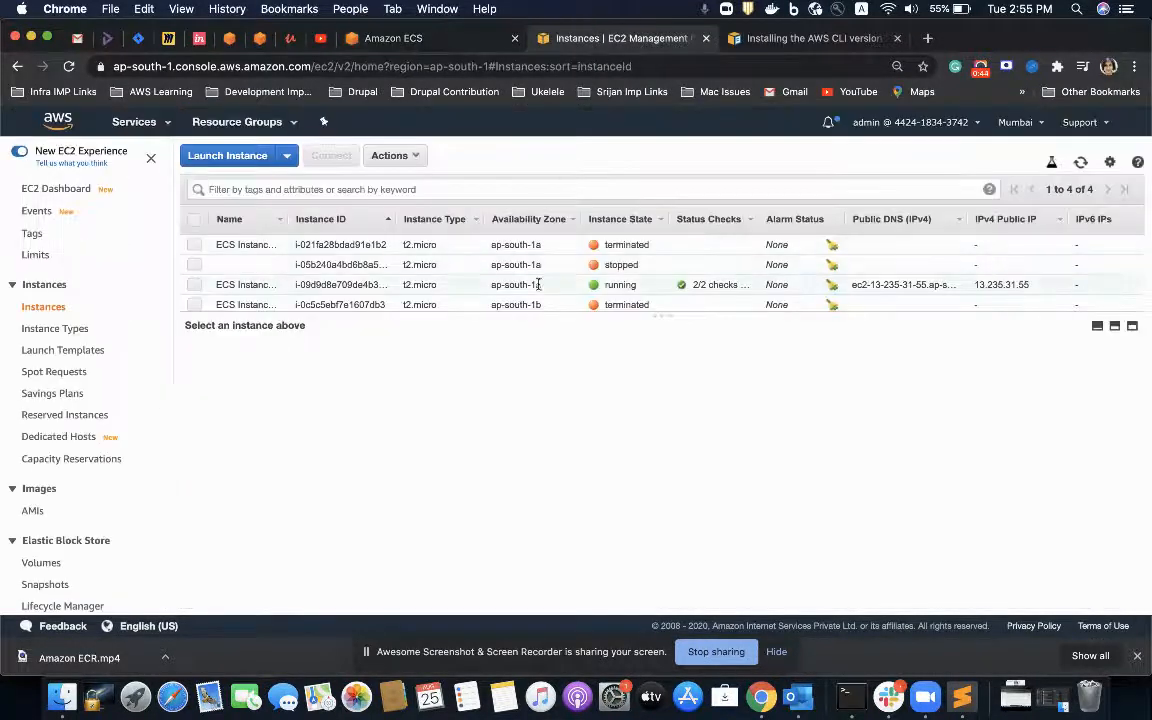
click(194, 285)
click(418, 40)
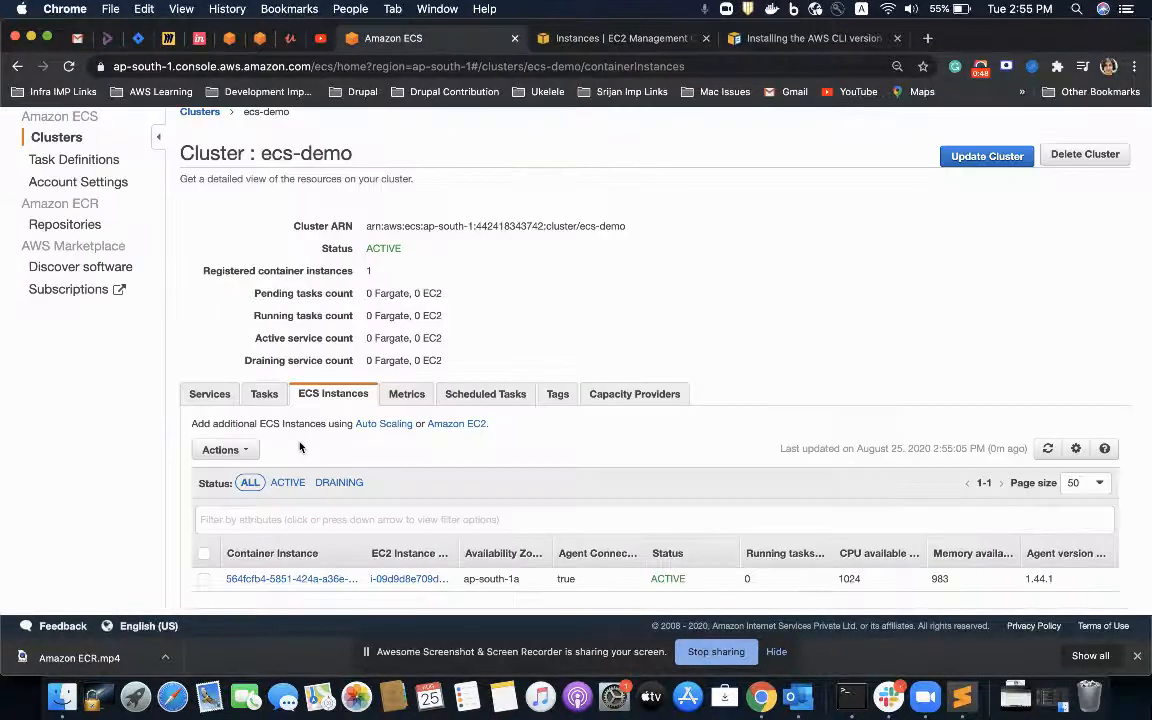
click(390, 578)
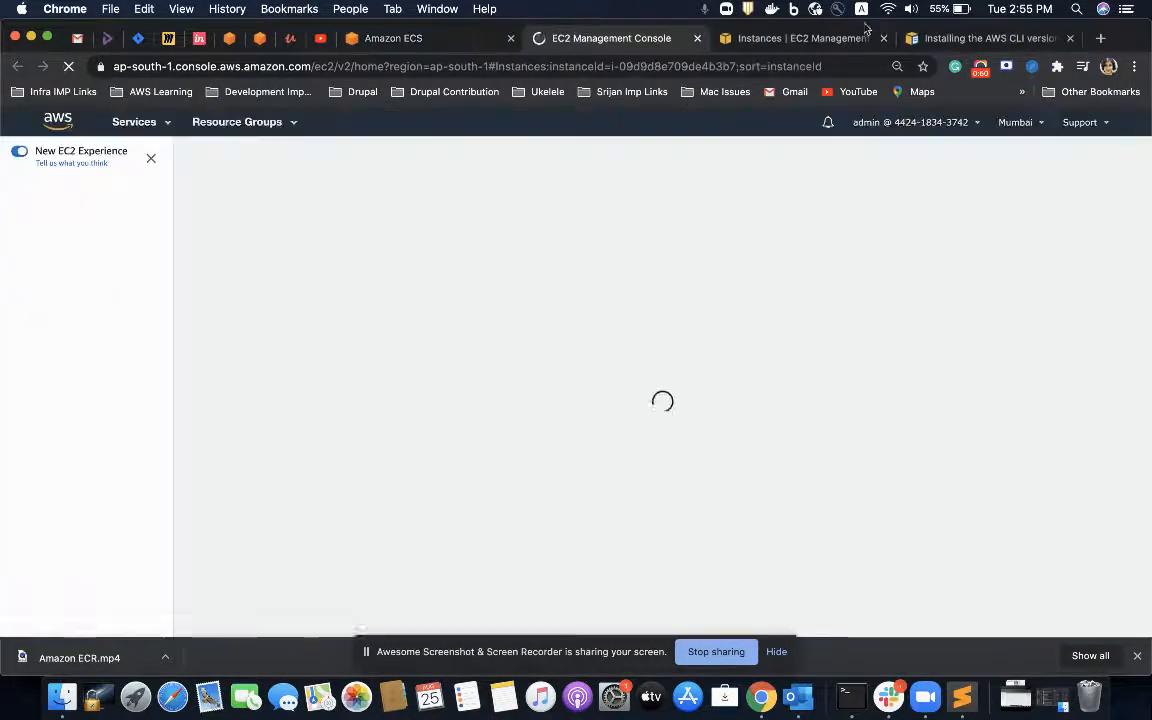
click(883, 38)
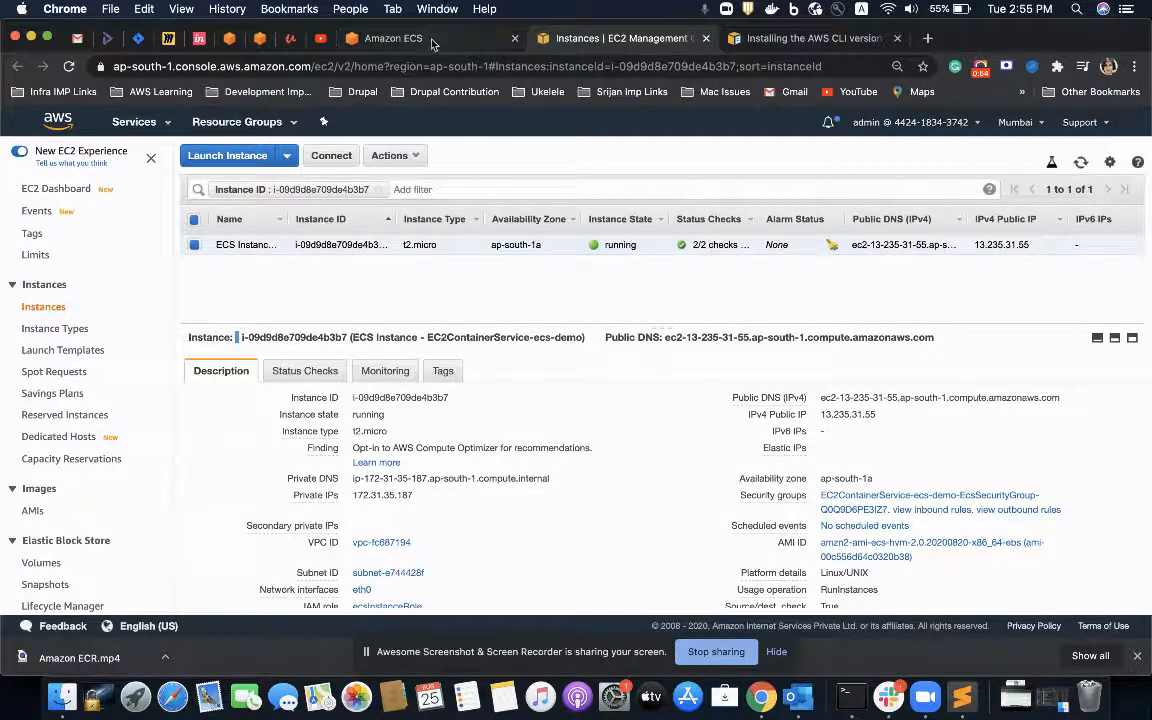
Step: Return to the ecs-demo cluster and check its services and running tasks
click(392, 40)
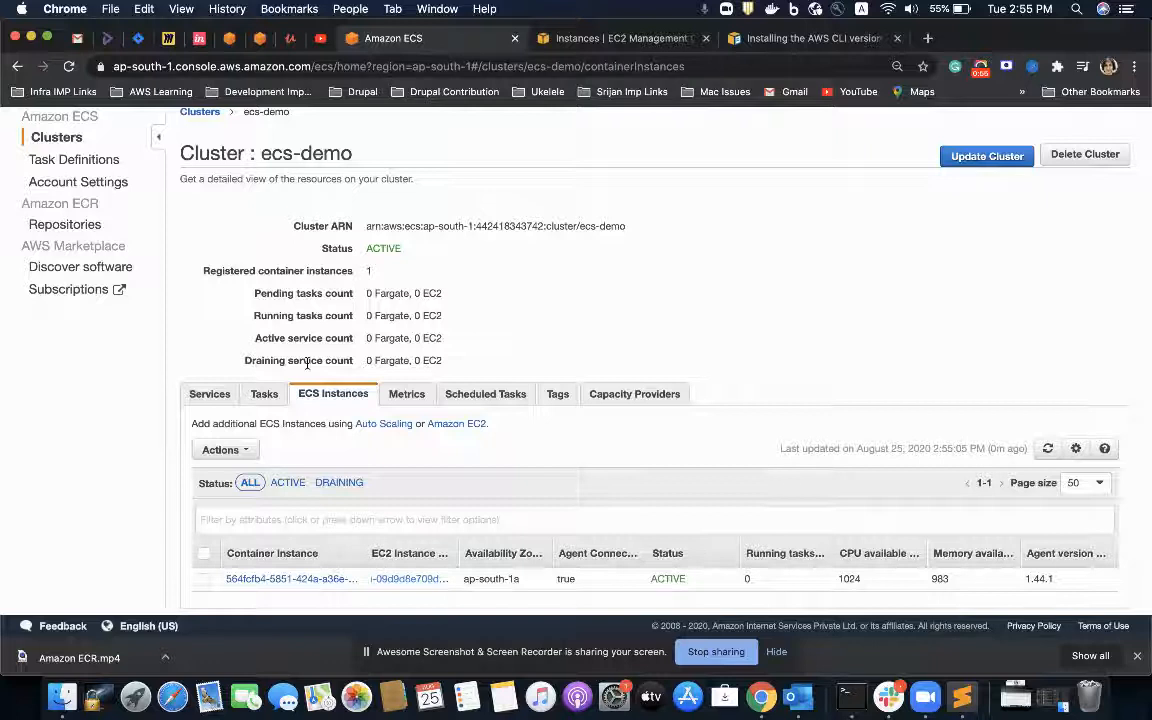
click(212, 394)
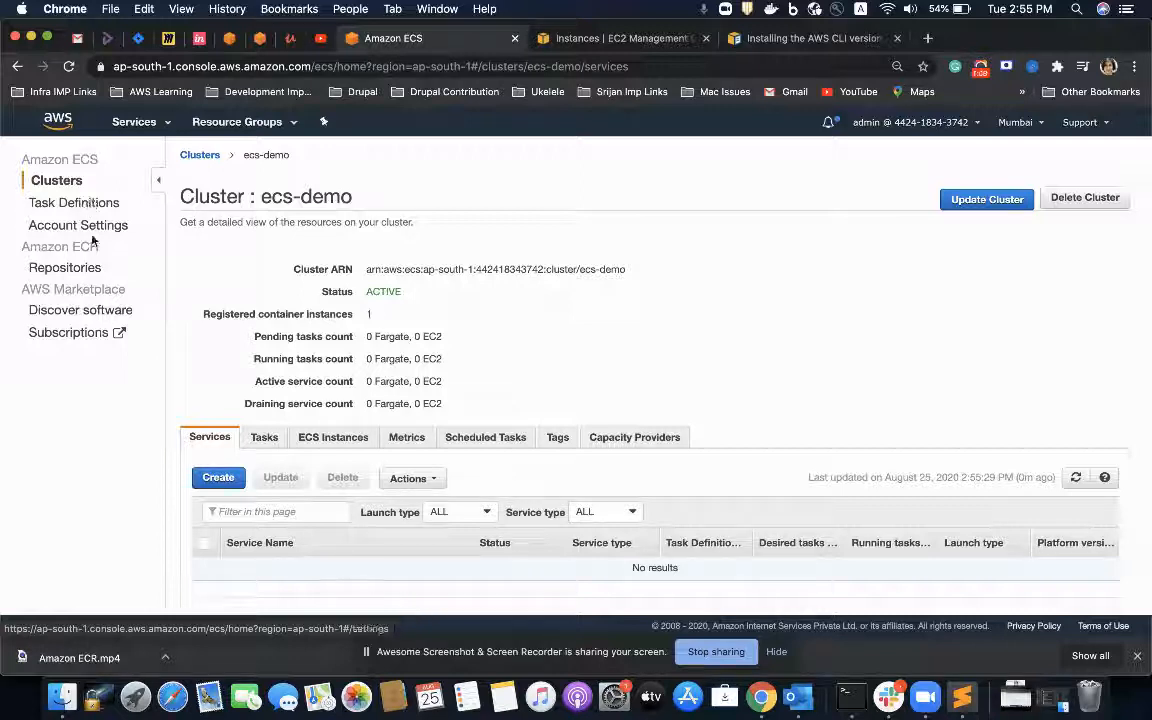
click(256, 439)
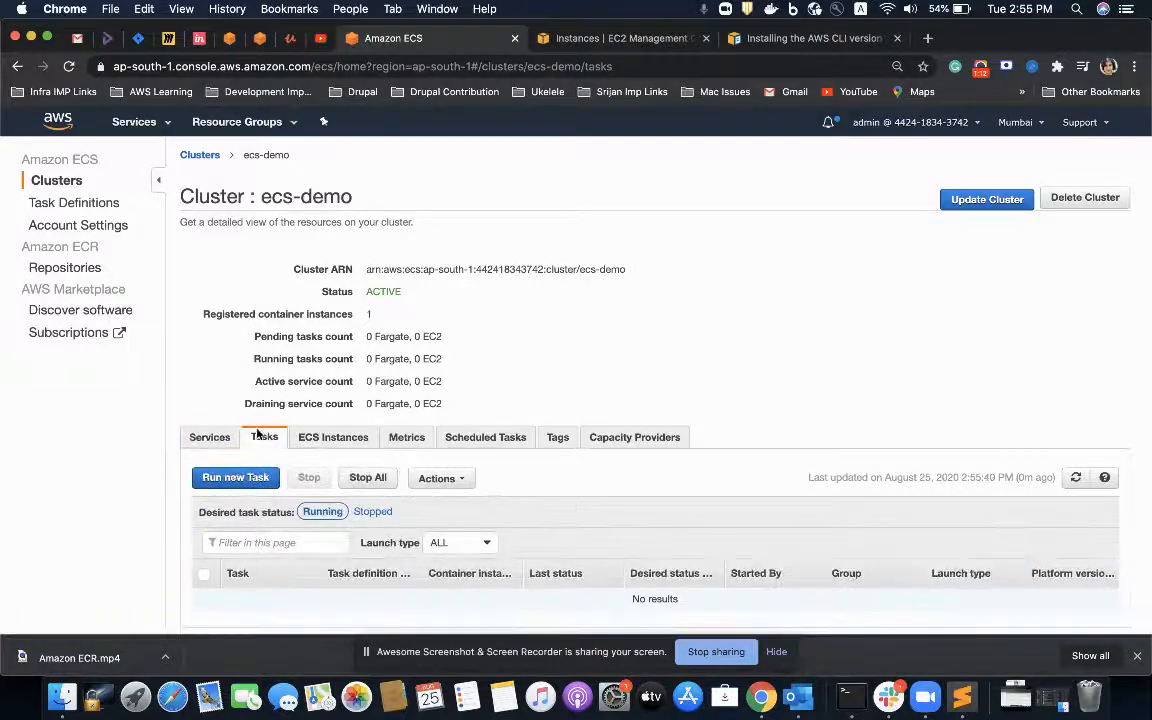
scroll(262, 445, down, 1)
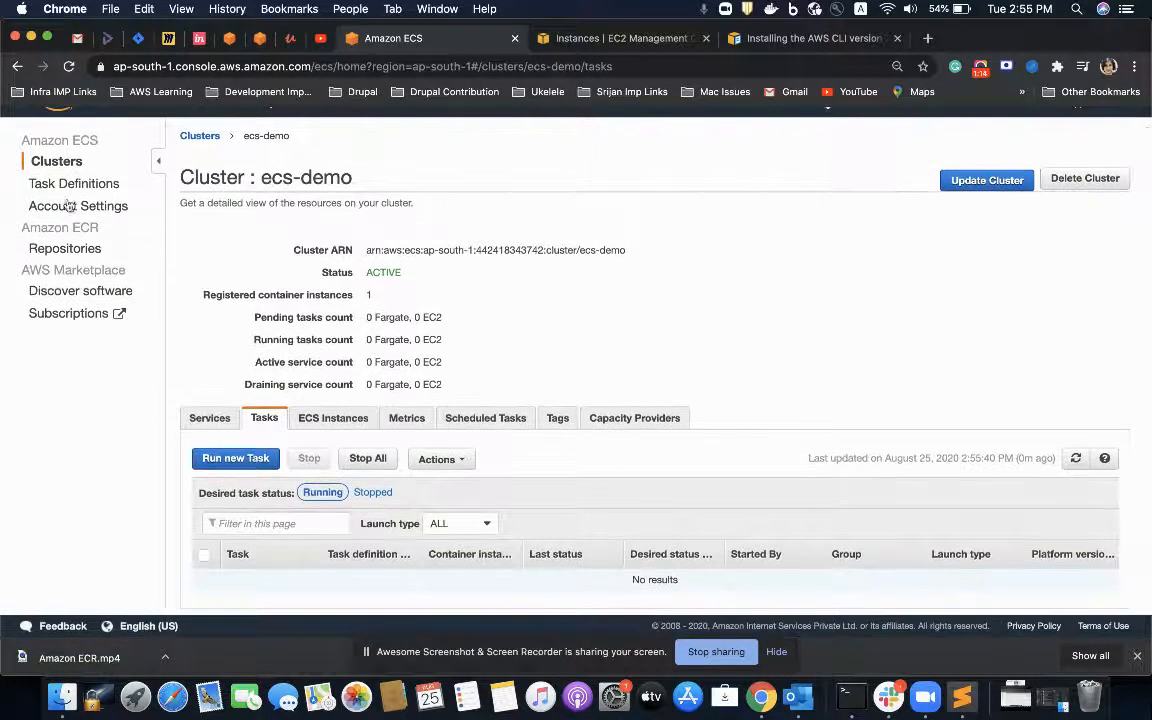
Step: Start a new ECS task definition with EC2 launch type compatibility and proceed to its configuration
click(57, 187)
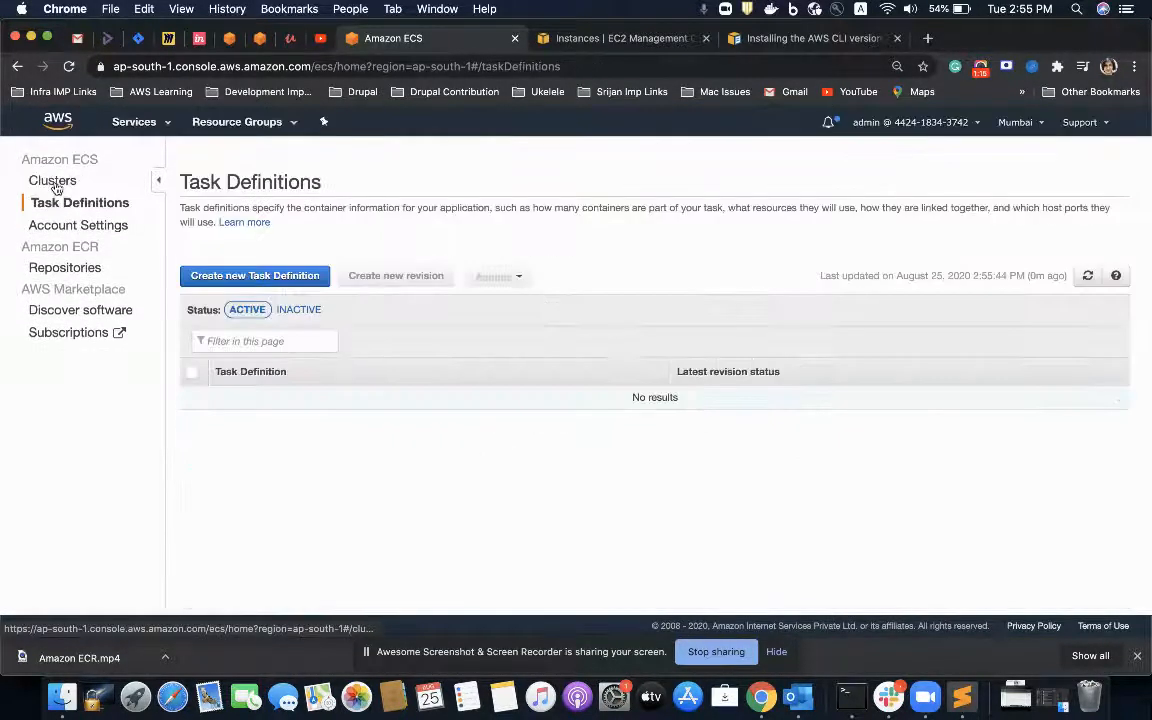
click(287, 283)
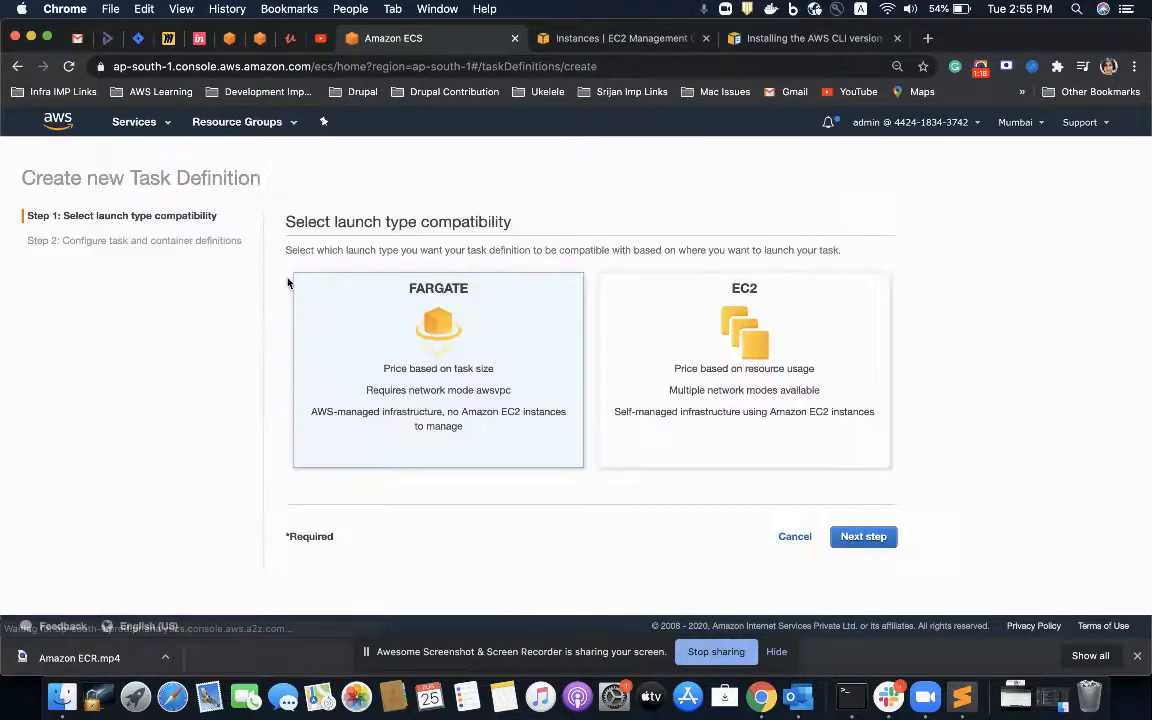
click(737, 338)
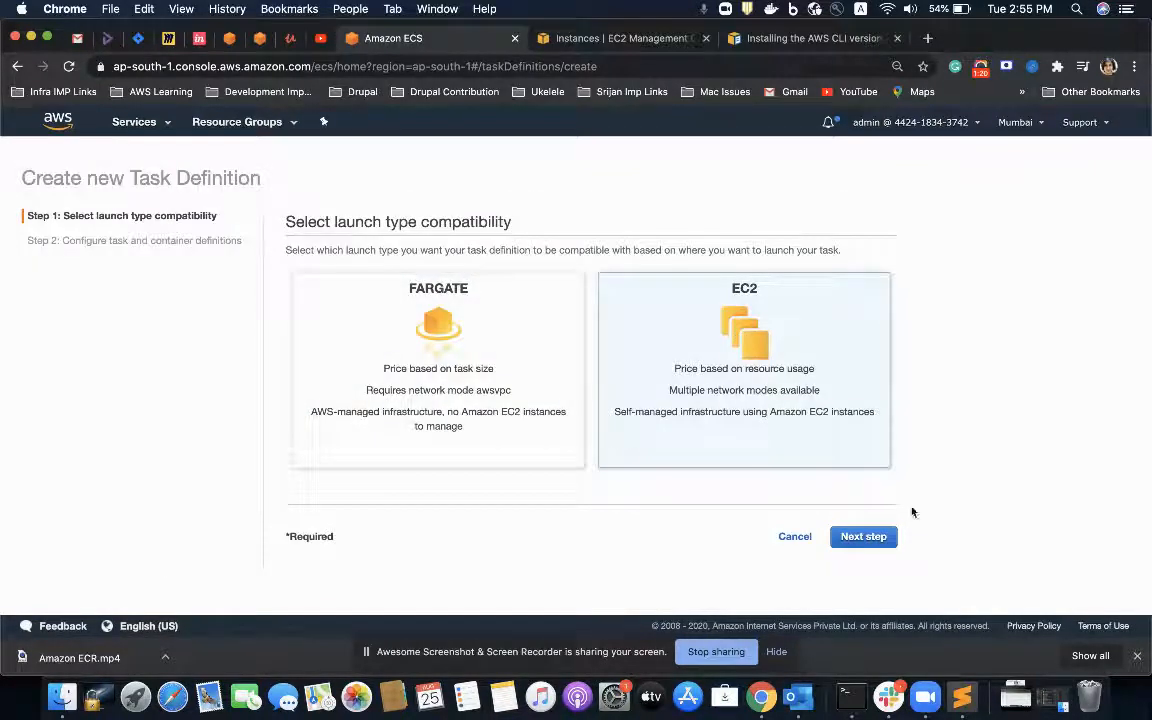
click(863, 536)
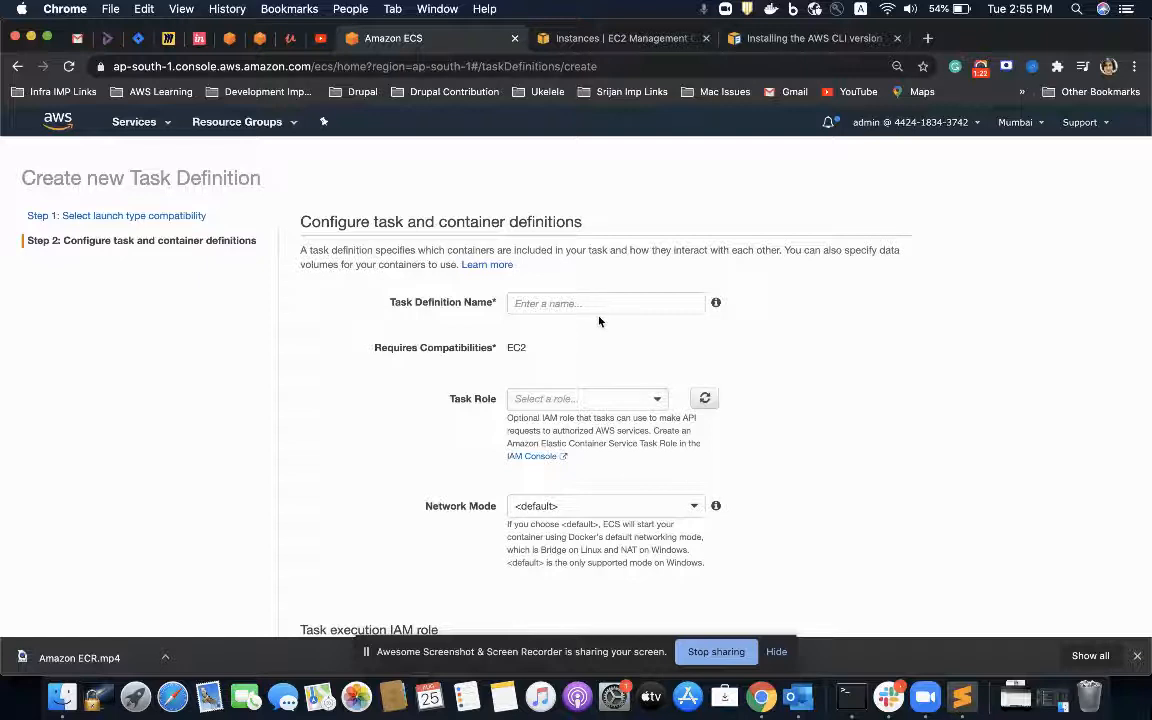
Step: Look through the task and container definition form, including roles, task size, containers, constraints, integrations, volumes and tags
scroll(593, 302, down, 2)
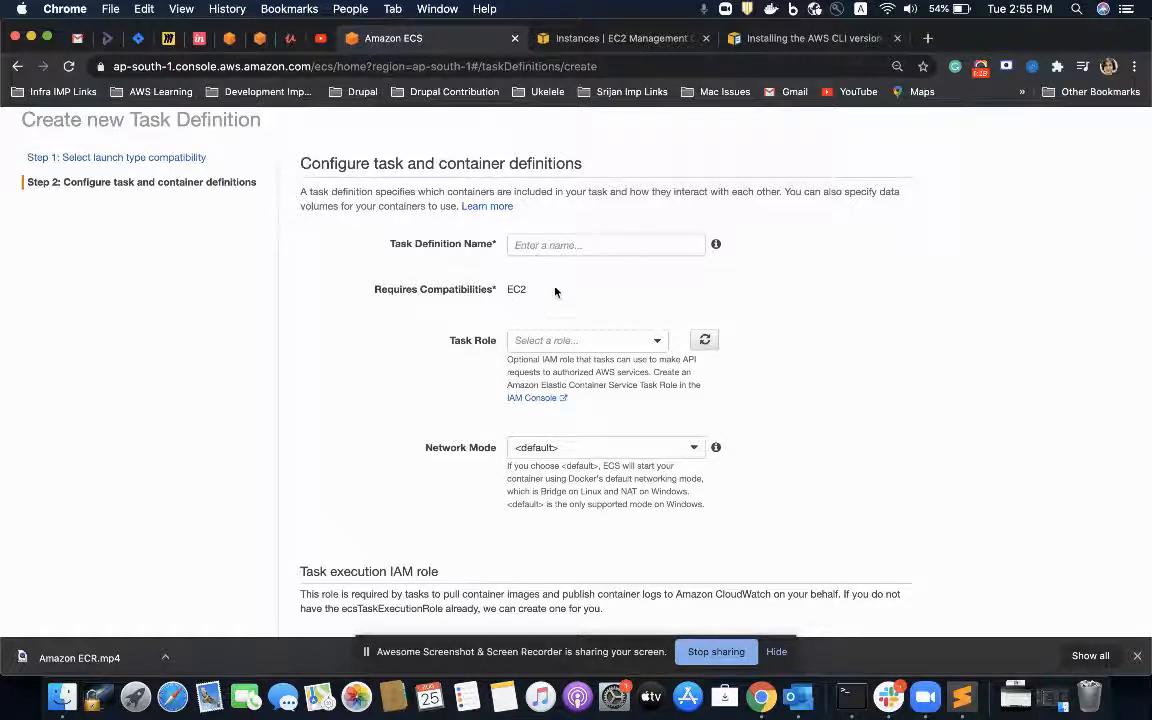
scroll(536, 310, down, 5)
scroll(536, 312, down, 12)
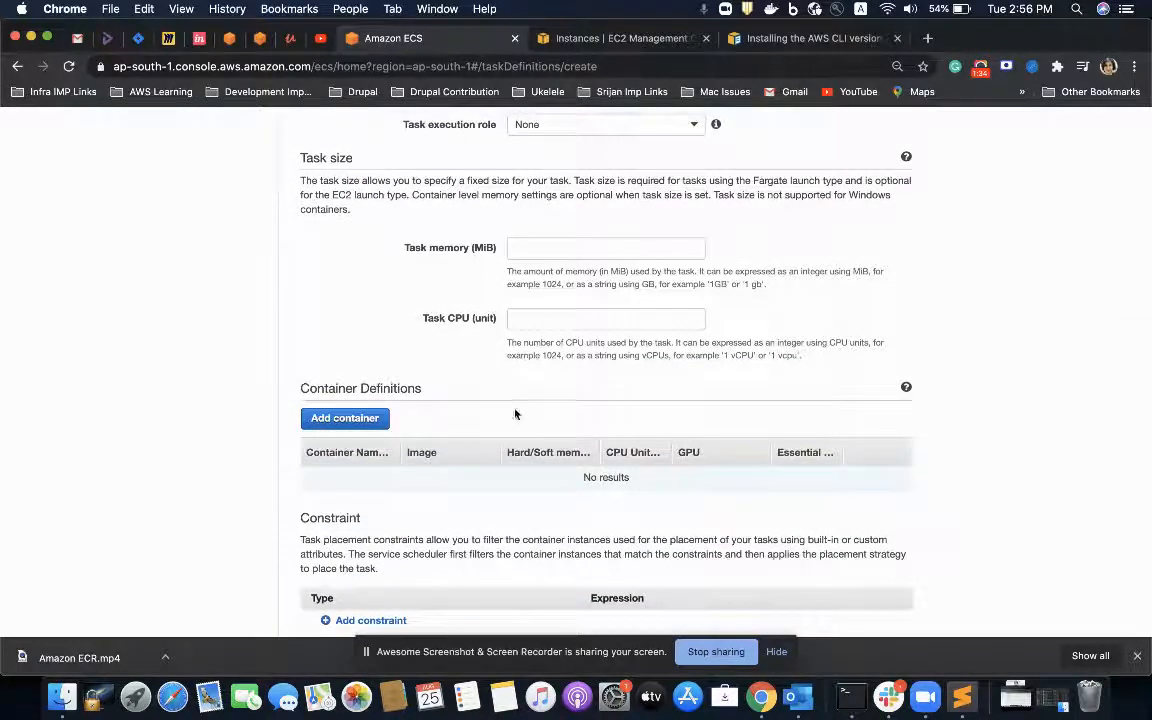
scroll(524, 312, down, 4)
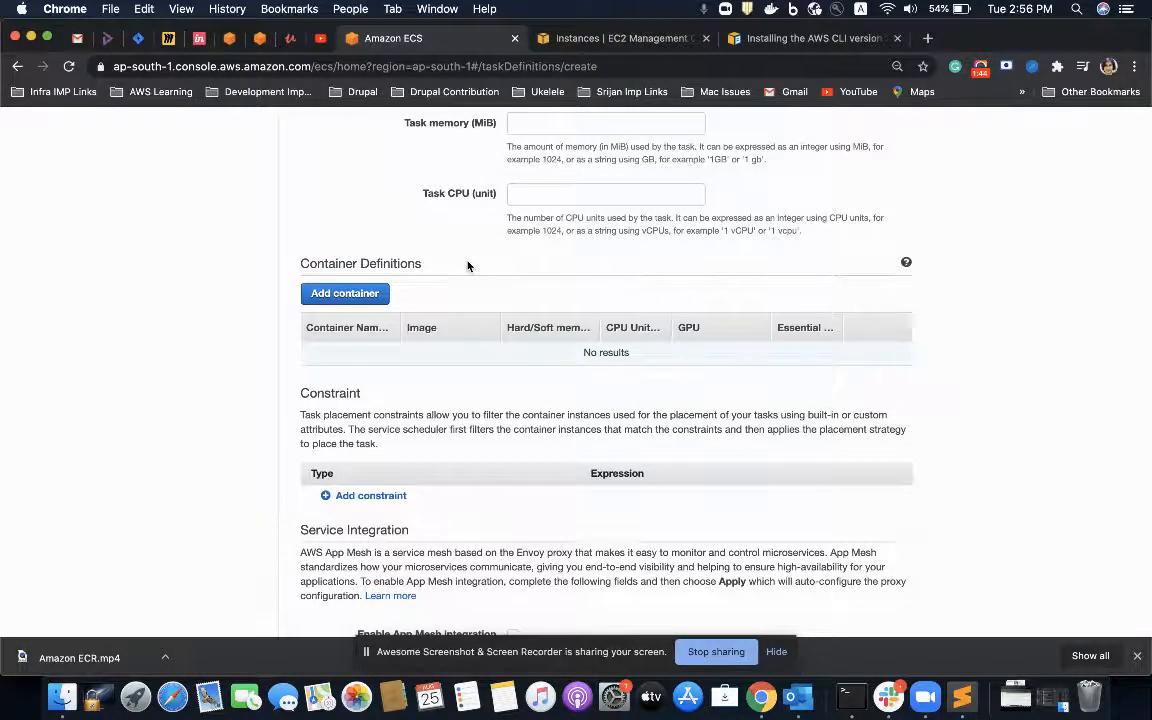
scroll(467, 265, down, 10)
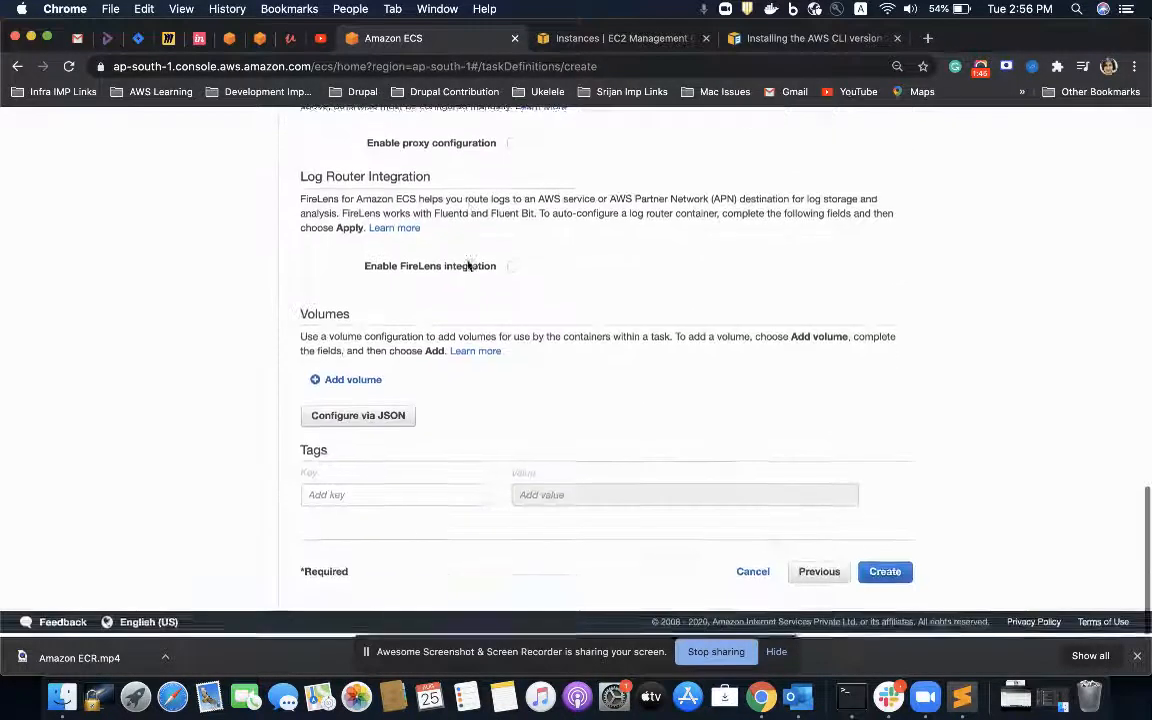
scroll(467, 262, up, 10)
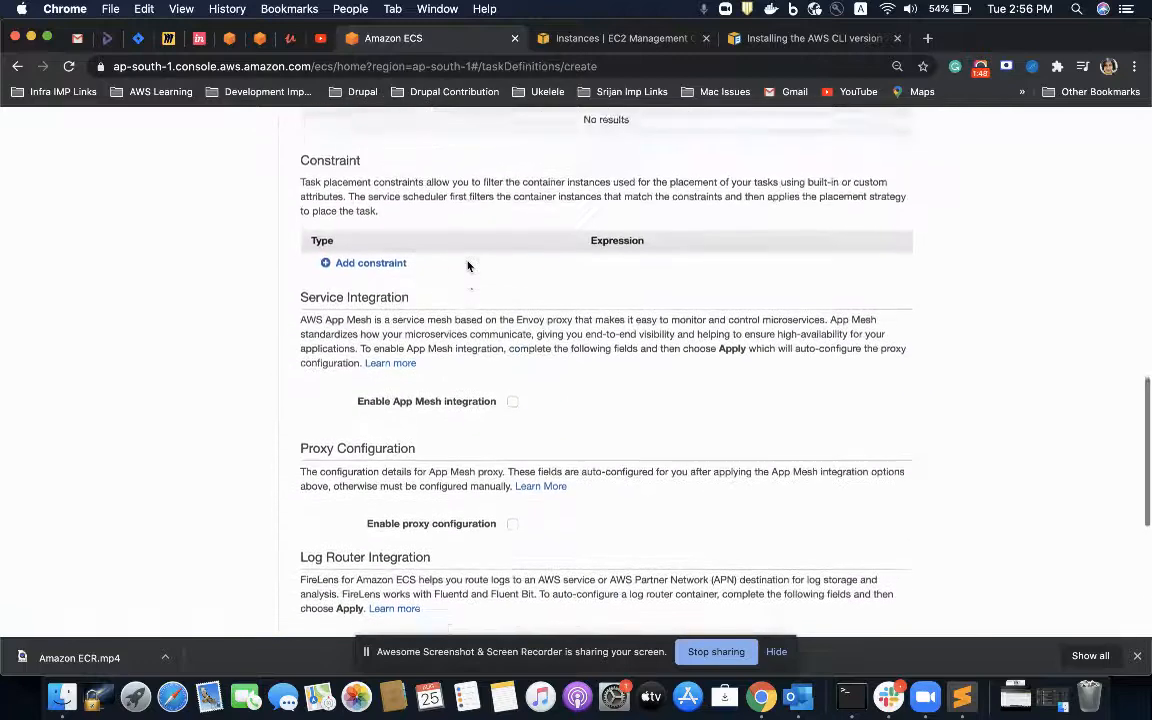
scroll(467, 265, up, 5)
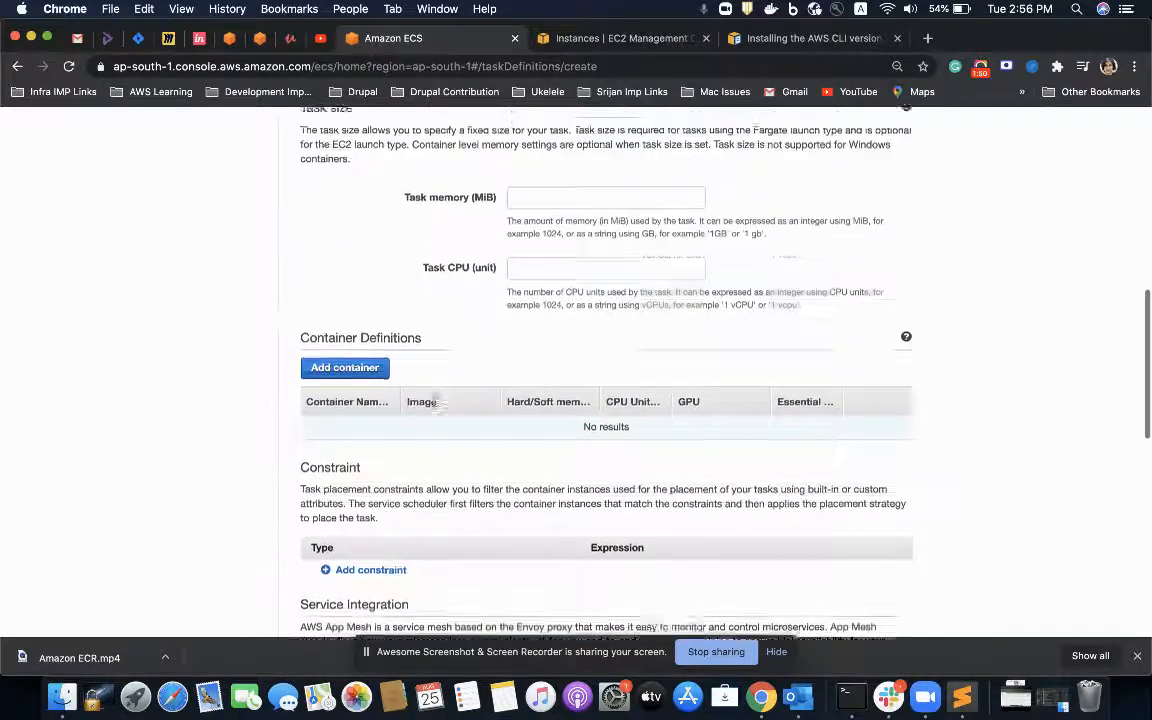
scroll(434, 404, up, 8)
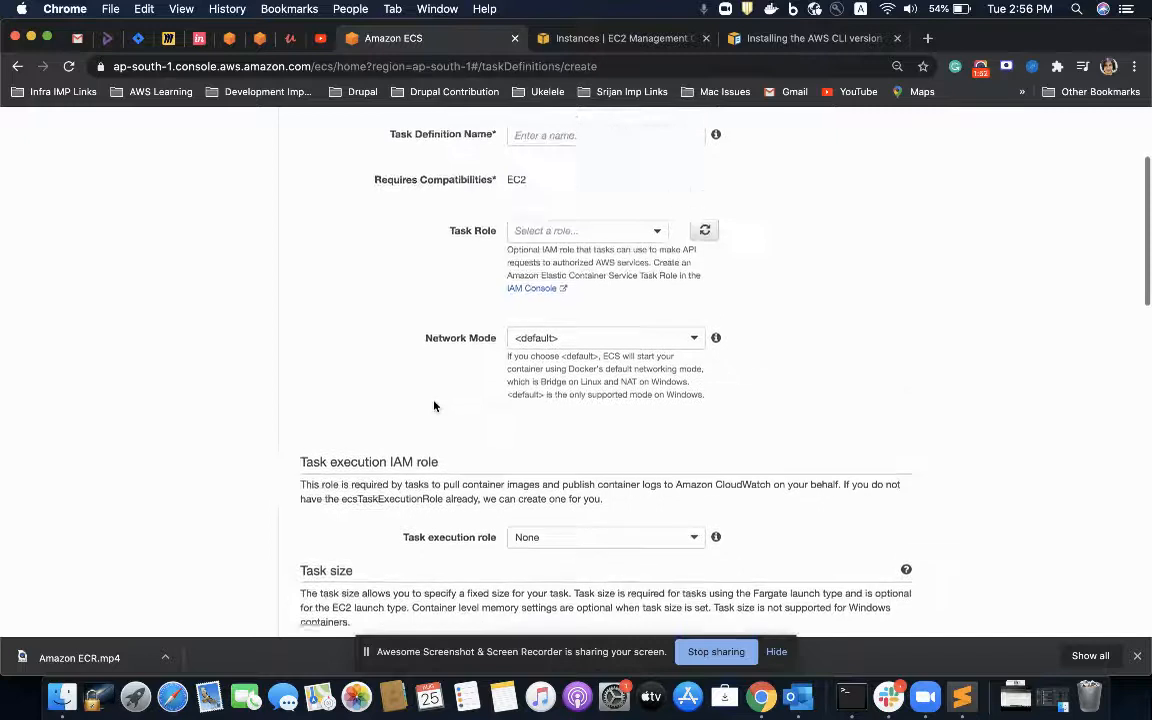
scroll(451, 413, up, 4)
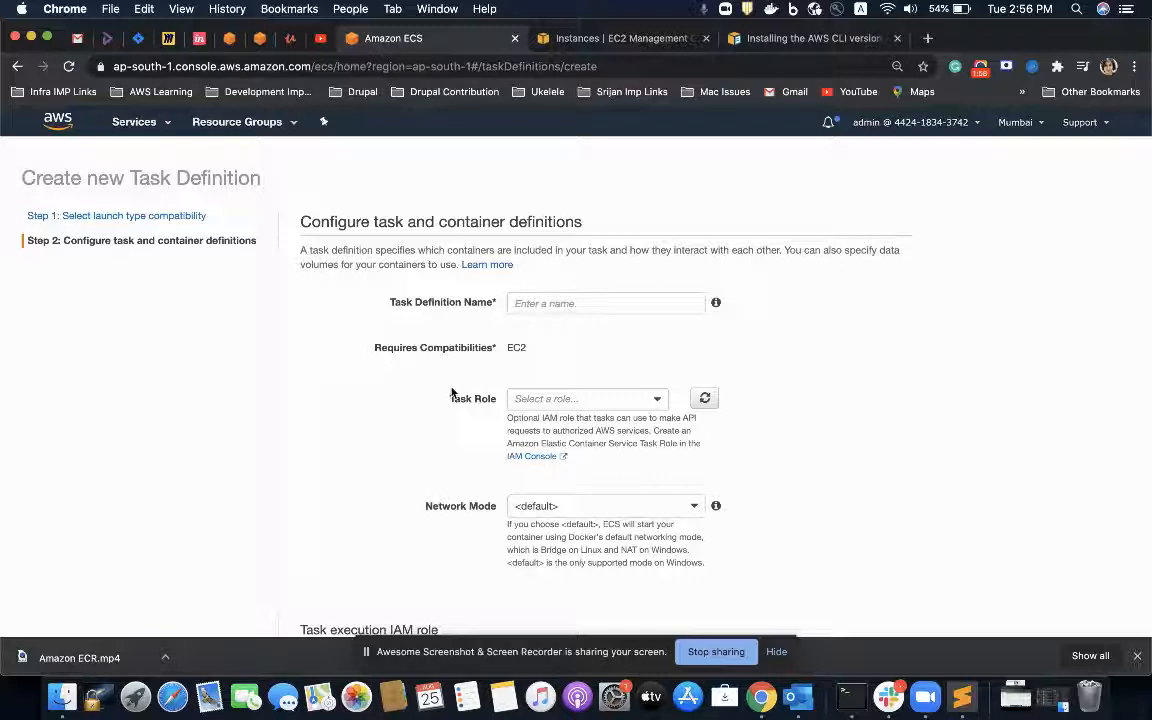
Step: Name the task definition ecs-demo-task-defination
click(536, 302)
text(ecs-demo)
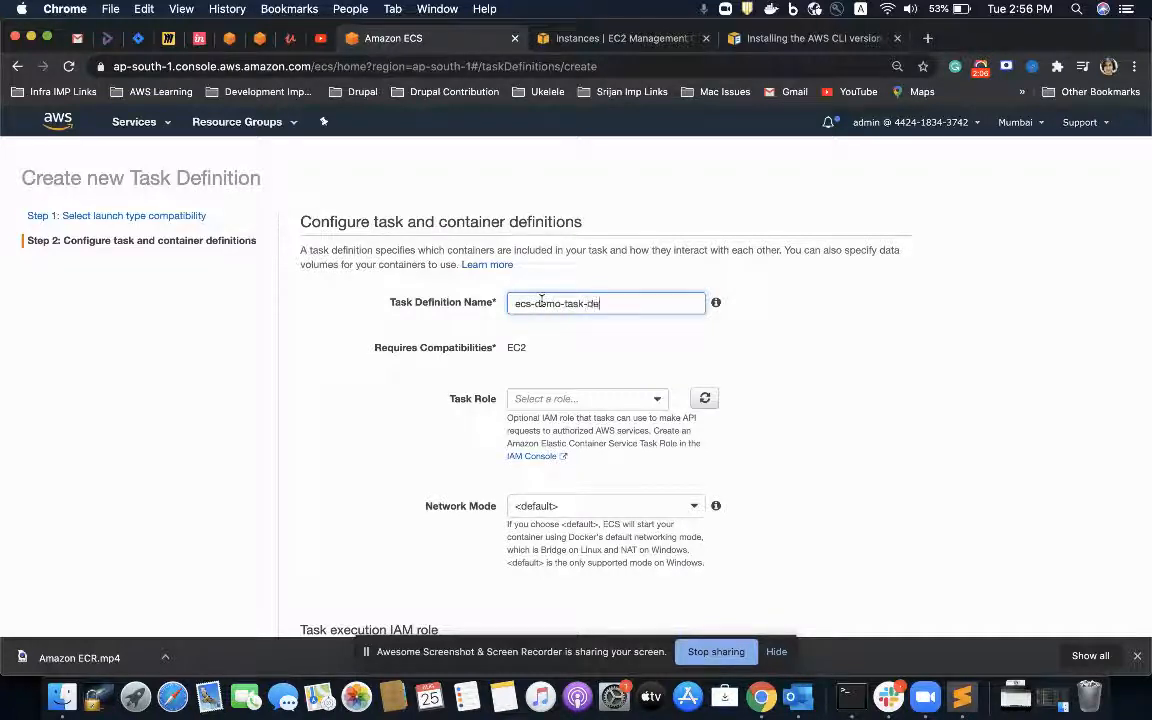
text(-task-defination)
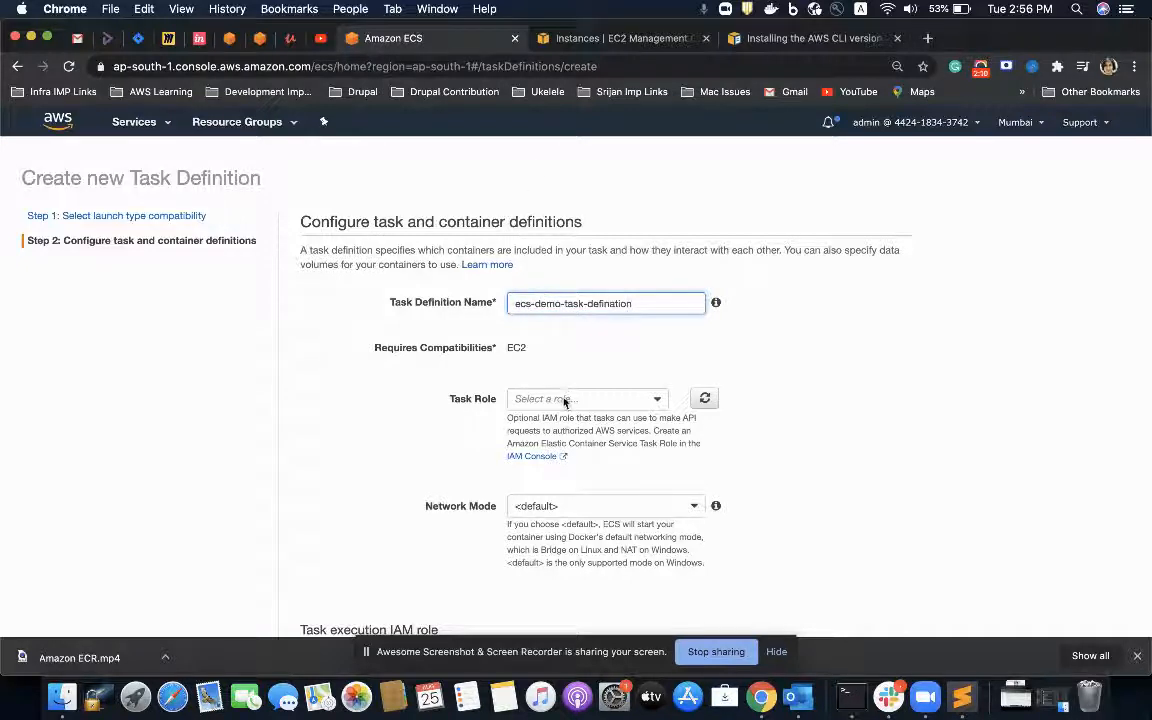
Step: Assign ecsTaskExecutionRole as the task role of the task definition
click(565, 399)
click(556, 418)
scroll(557, 287, down, 3)
scroll(556, 286, down, 1)
click(579, 247)
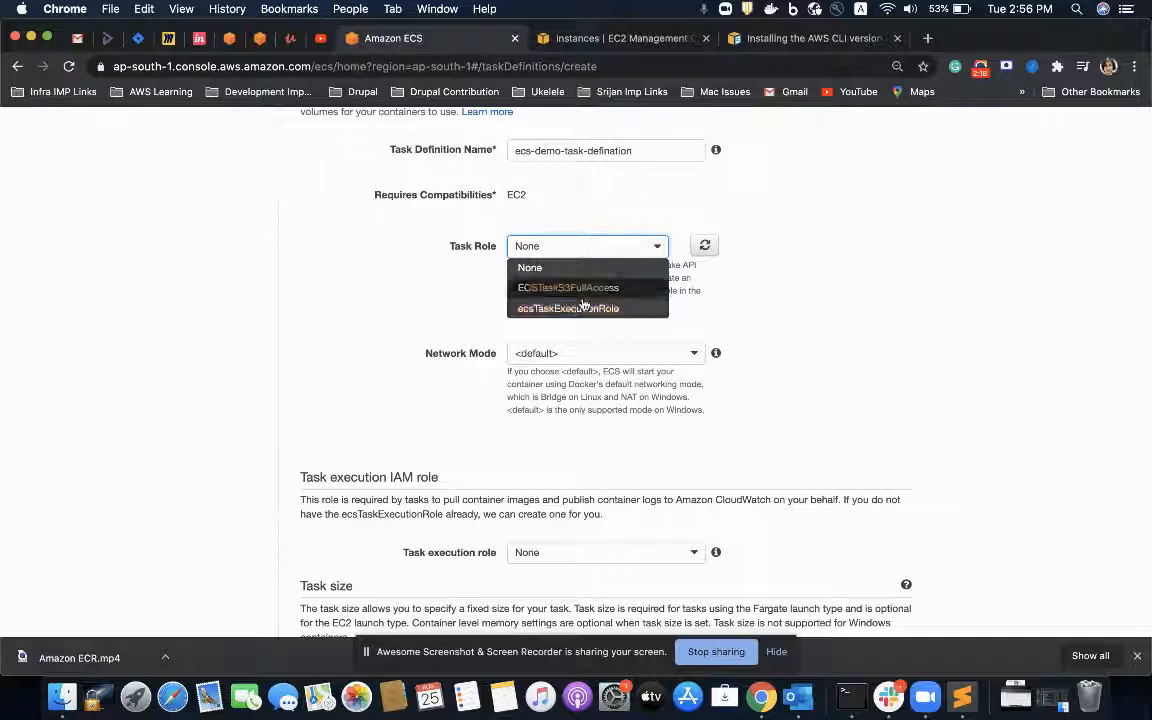
click(581, 308)
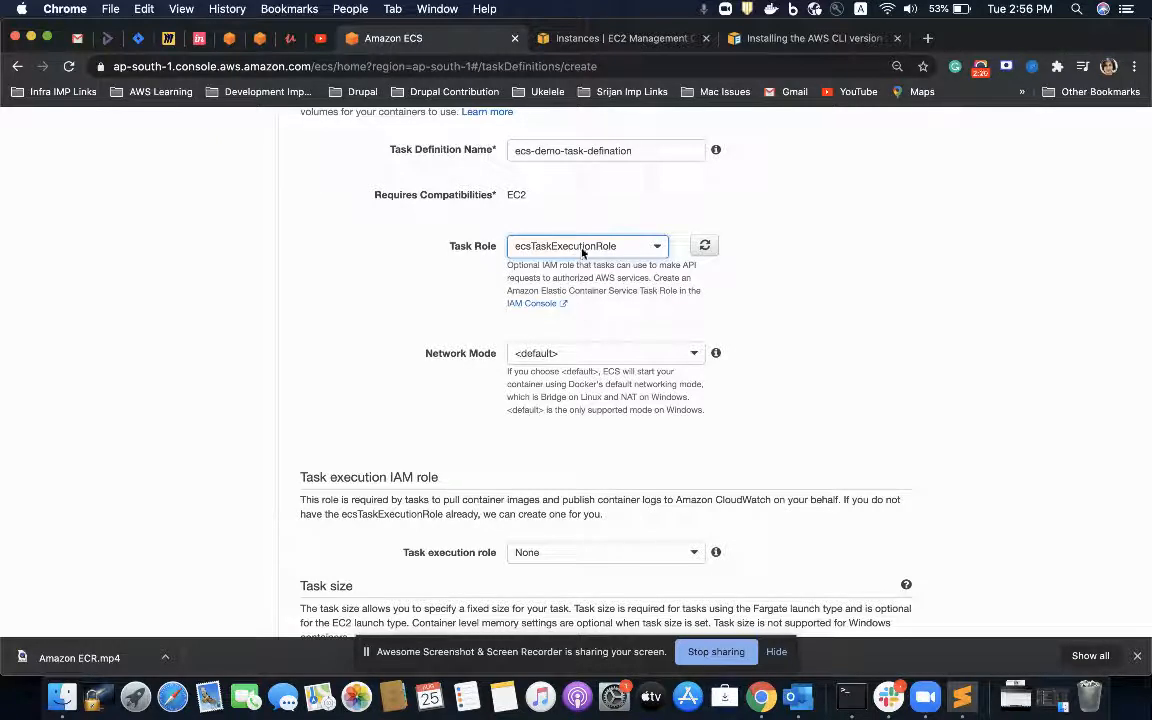
Step: Set the task execution IAM role to ecsTaskExecutionRole, keeping the default network mode
scroll(605, 287, down, 2)
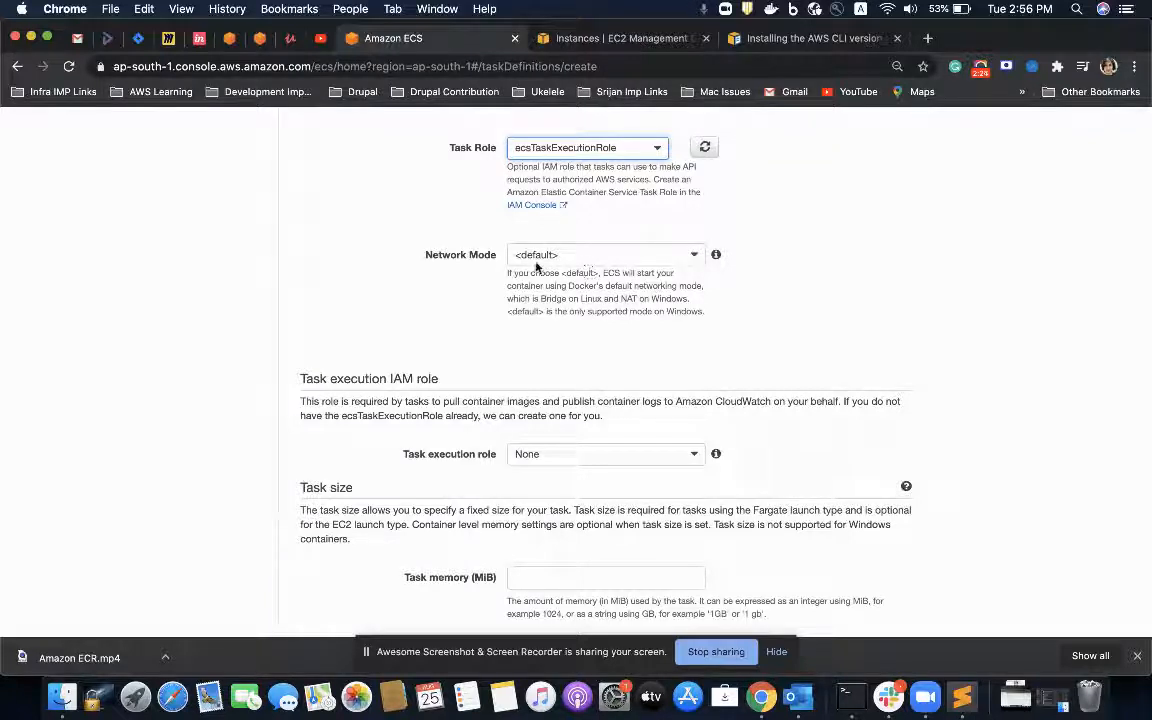
scroll(543, 262, down, 3)
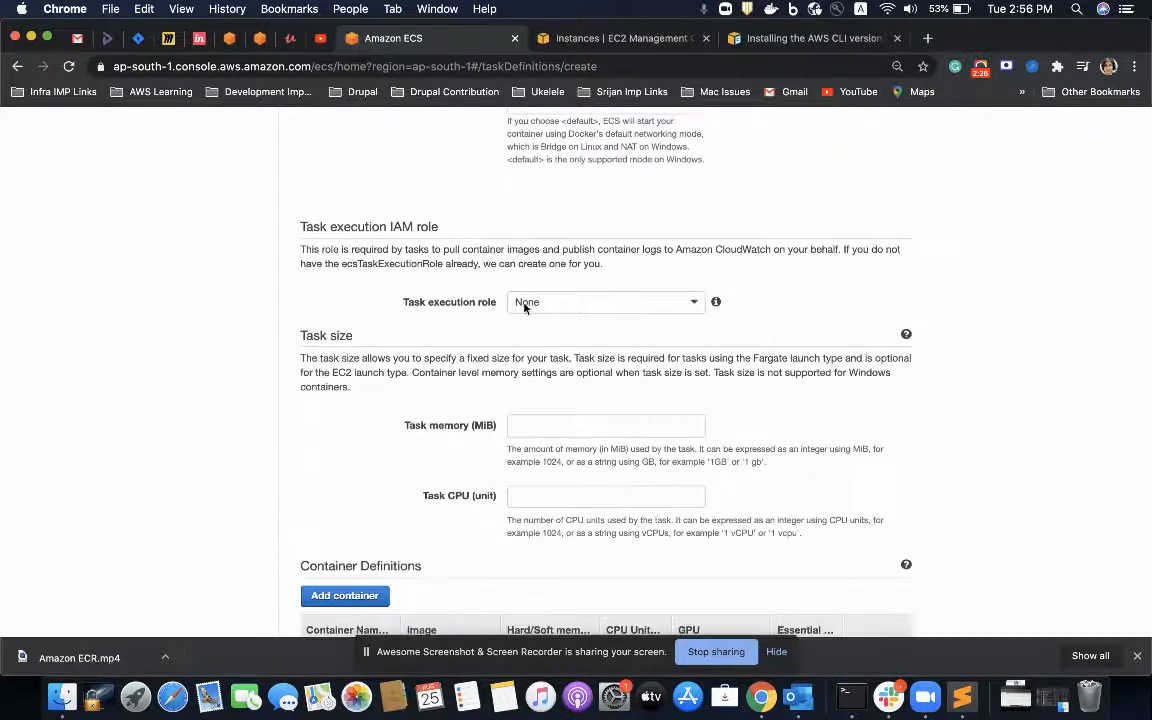
click(545, 303)
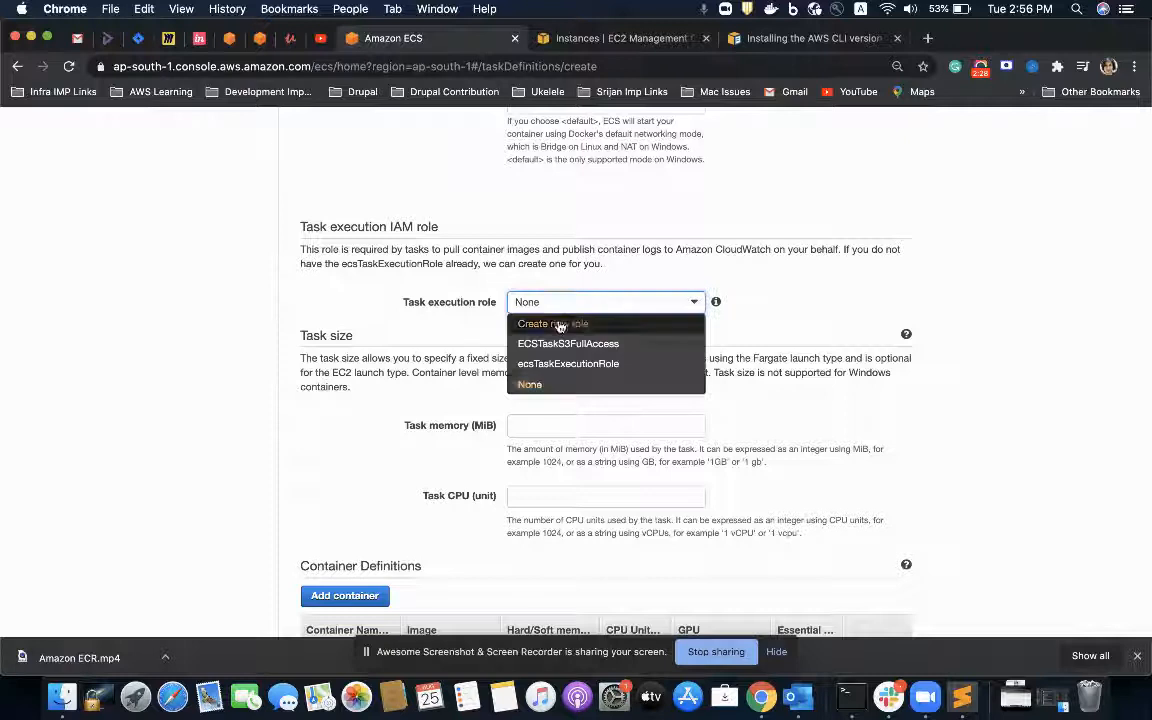
click(551, 364)
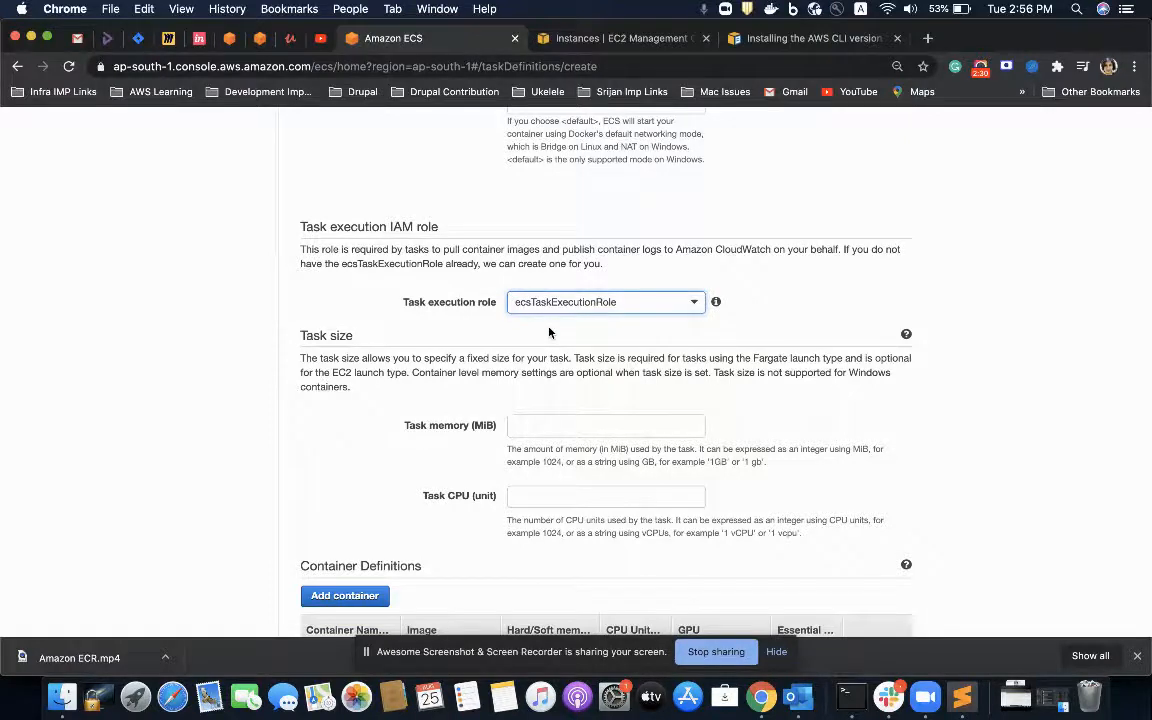
Step: Set the task size to 300 MiB of memory and 250 CPU units
scroll(548, 330, down, 3)
click(552, 280)
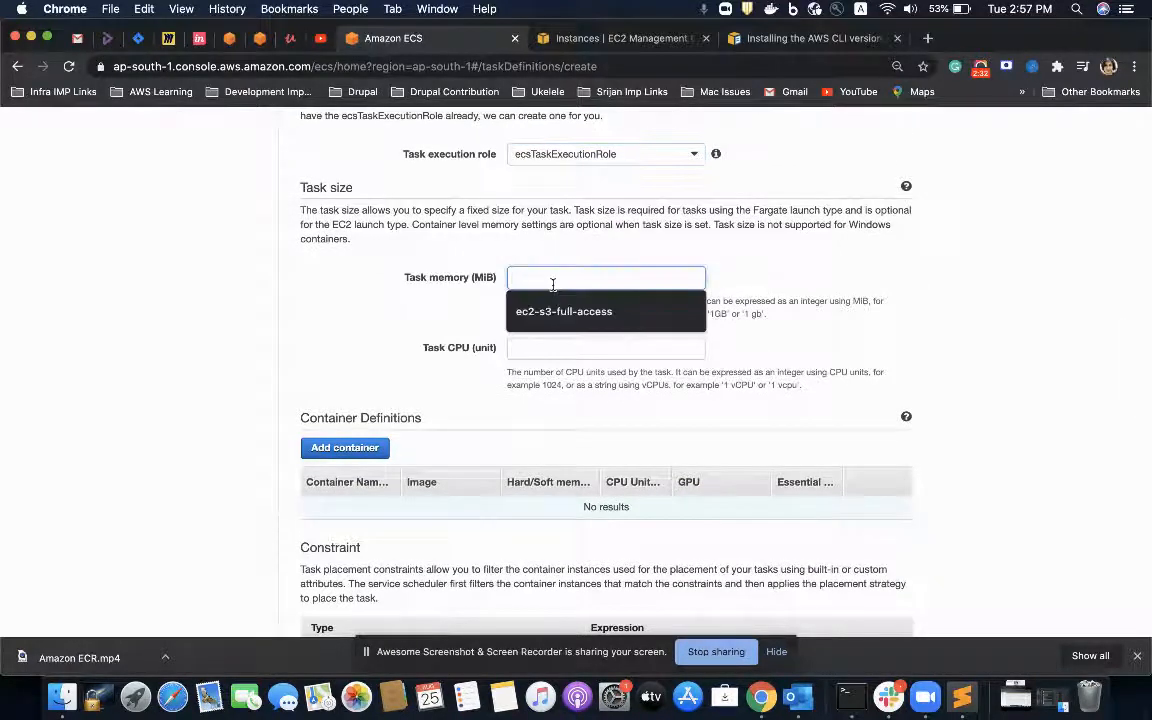
text(2)
key(BackSpace)
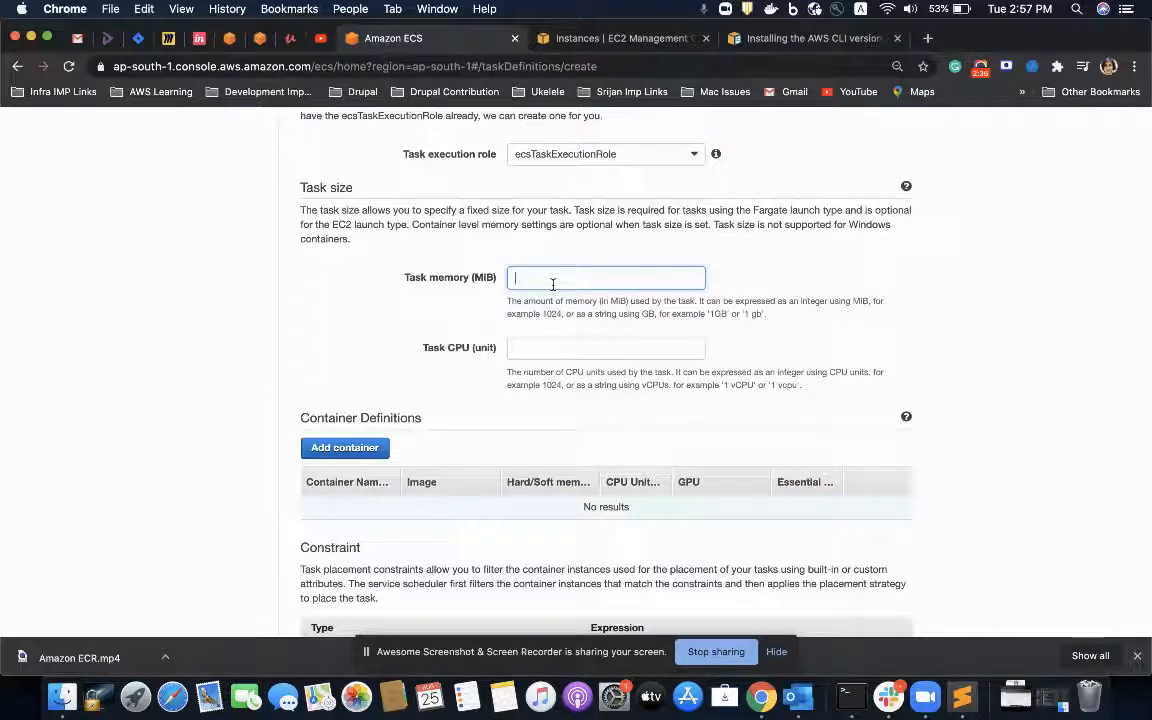
text(300)
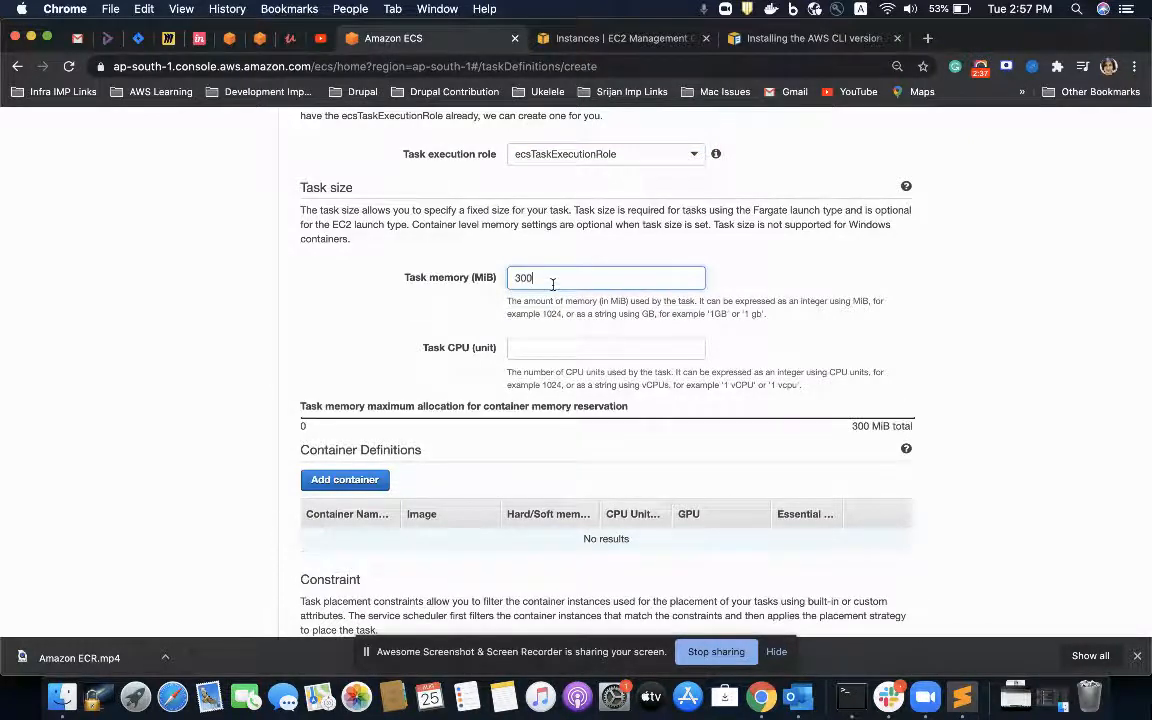
click(522, 347)
text(250)
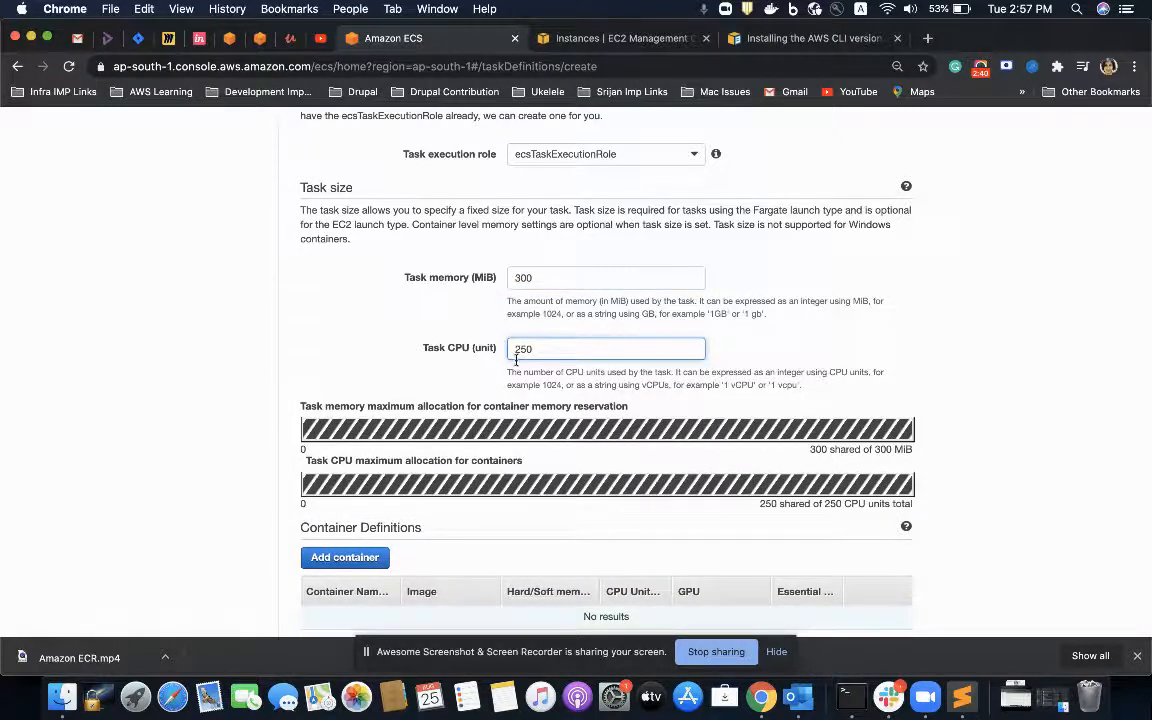
Step: Start a new container definition and name the container ecs-demno-container
scroll(496, 381, down, 3)
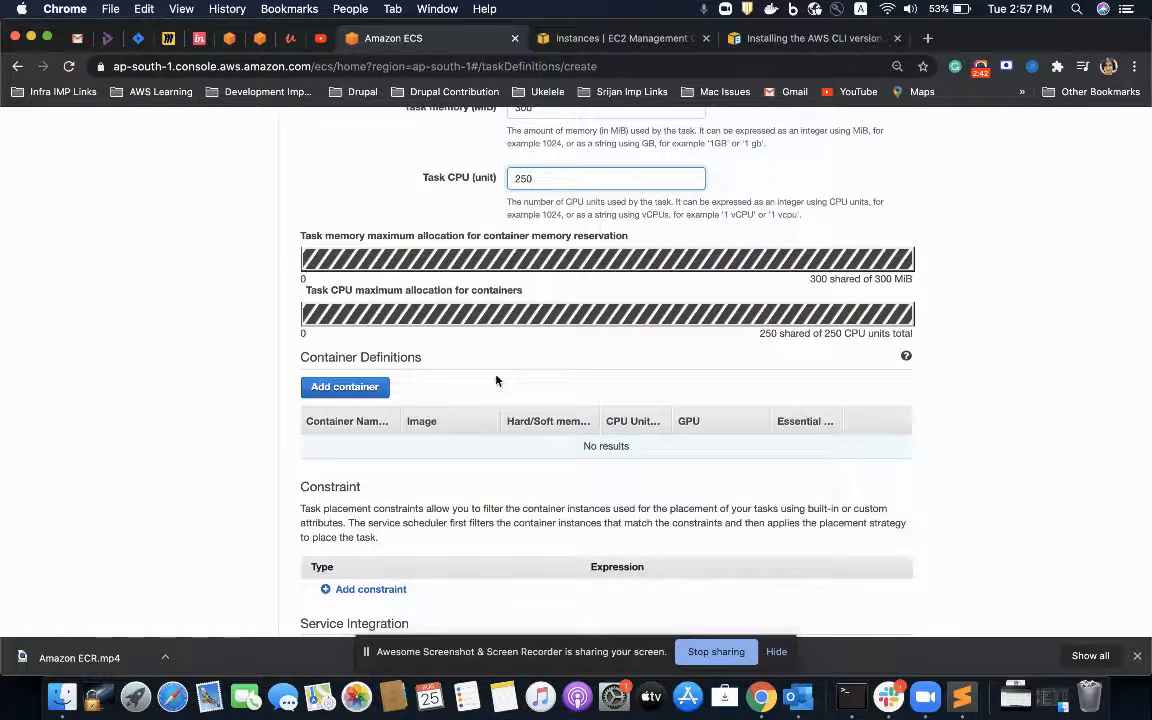
scroll(496, 381, down, 2)
scroll(342, 411, down, 1)
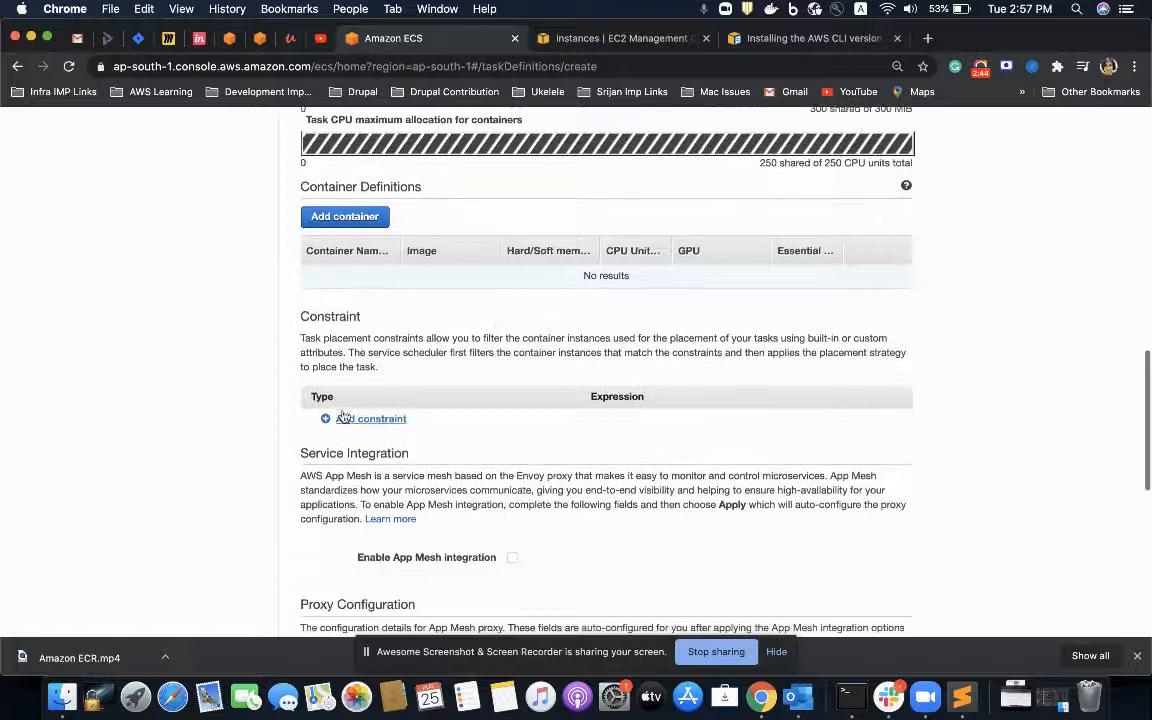
click(369, 218)
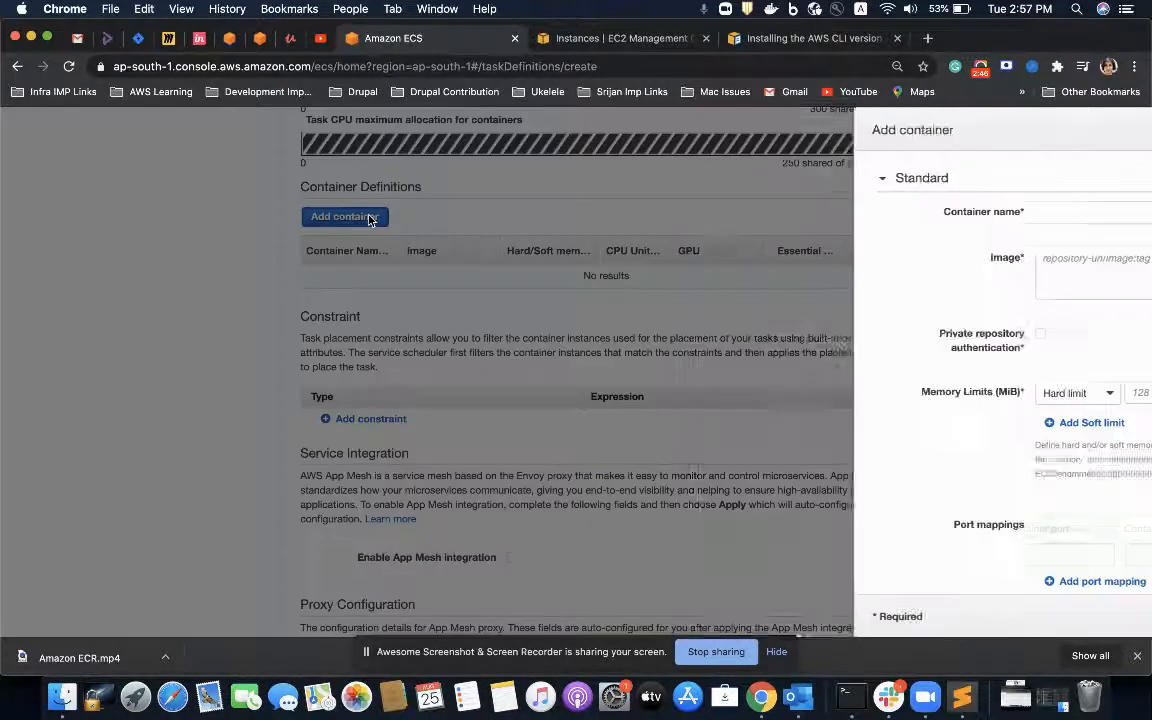
click(707, 210)
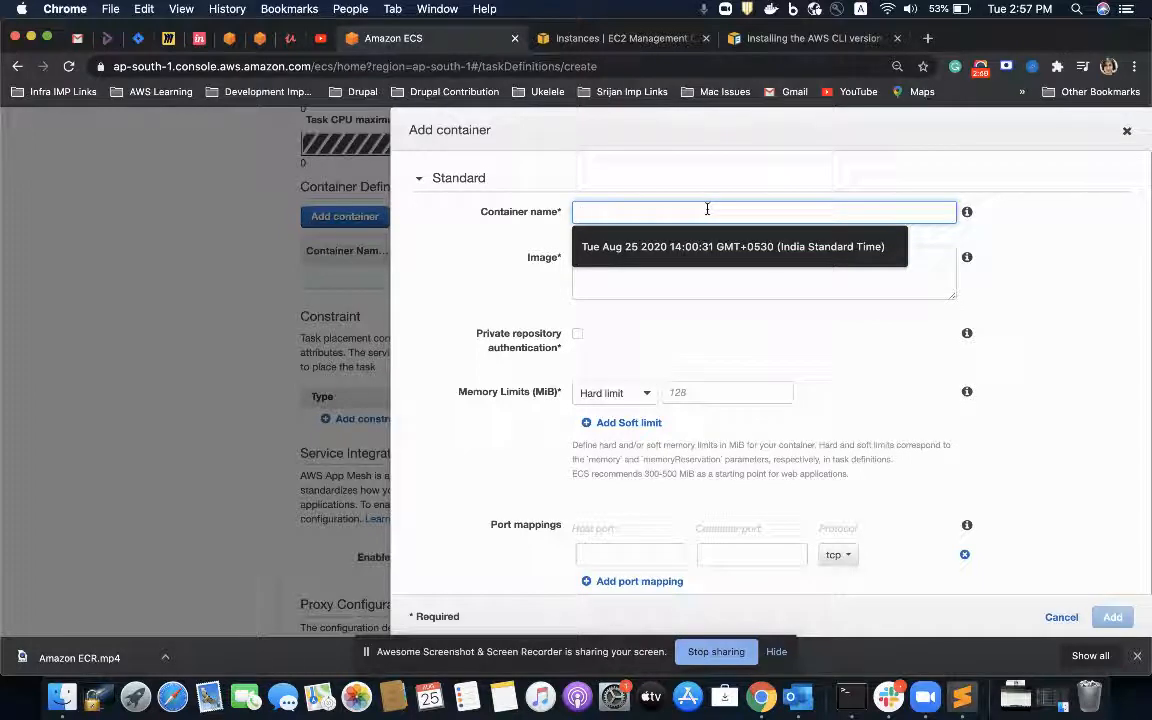
text(ecs-demno)
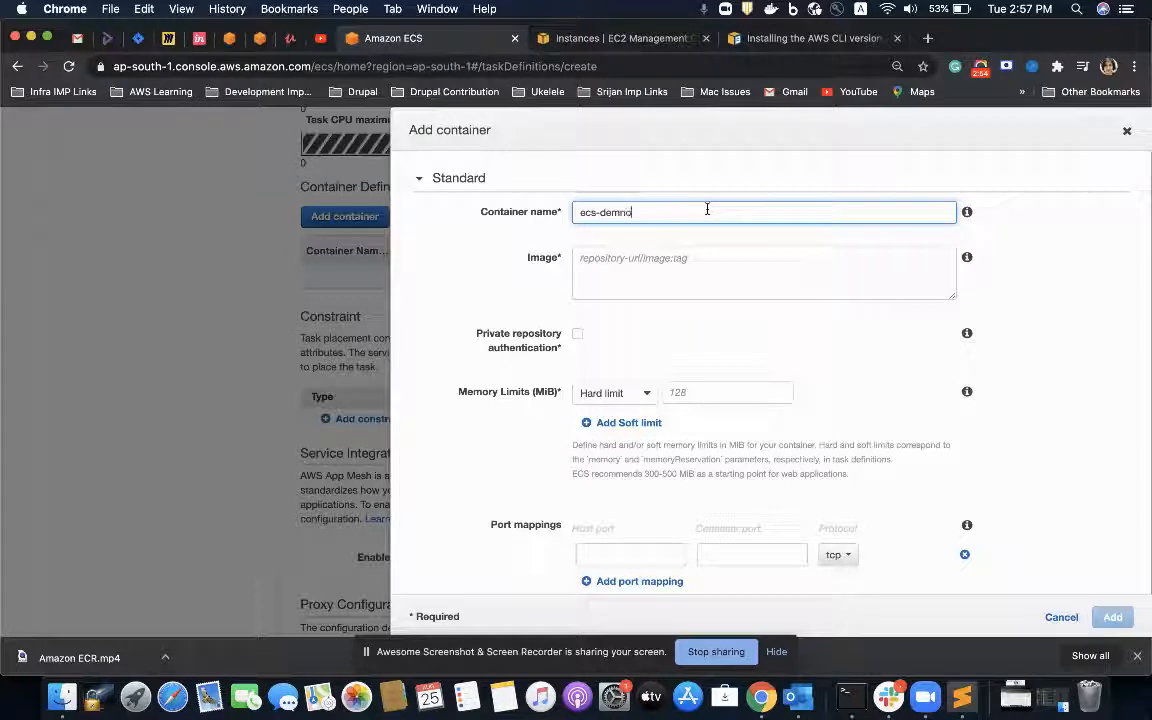
text(=container)
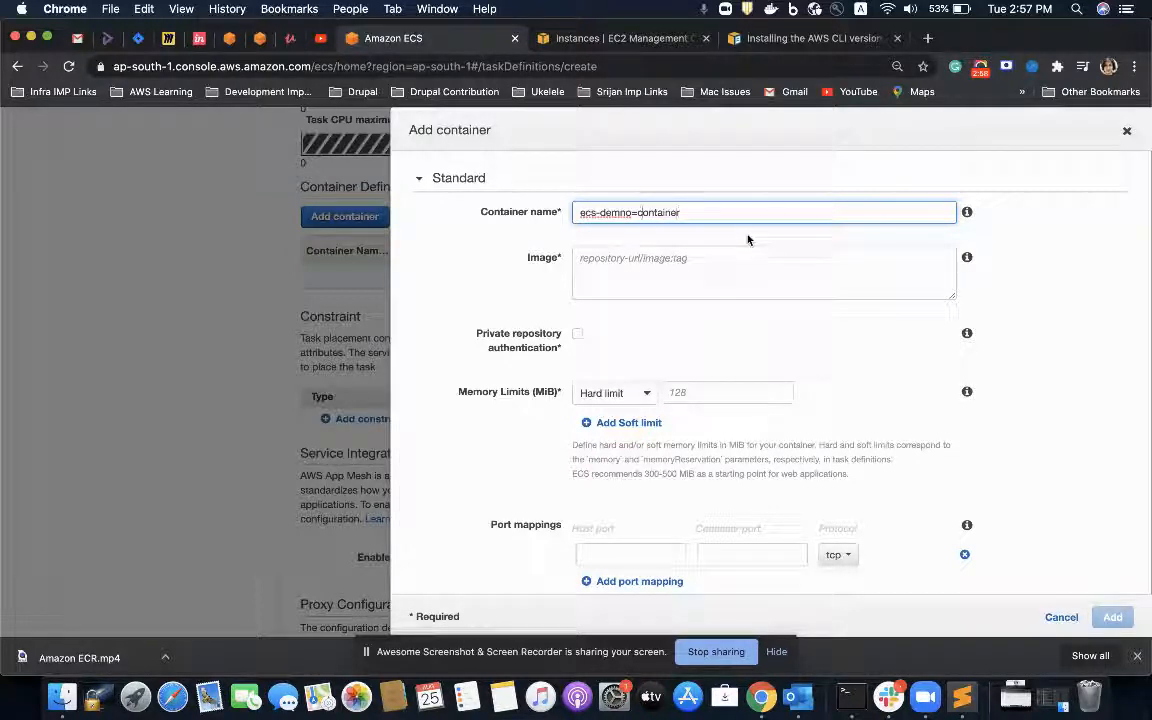
key(BackSpace)
text(-)
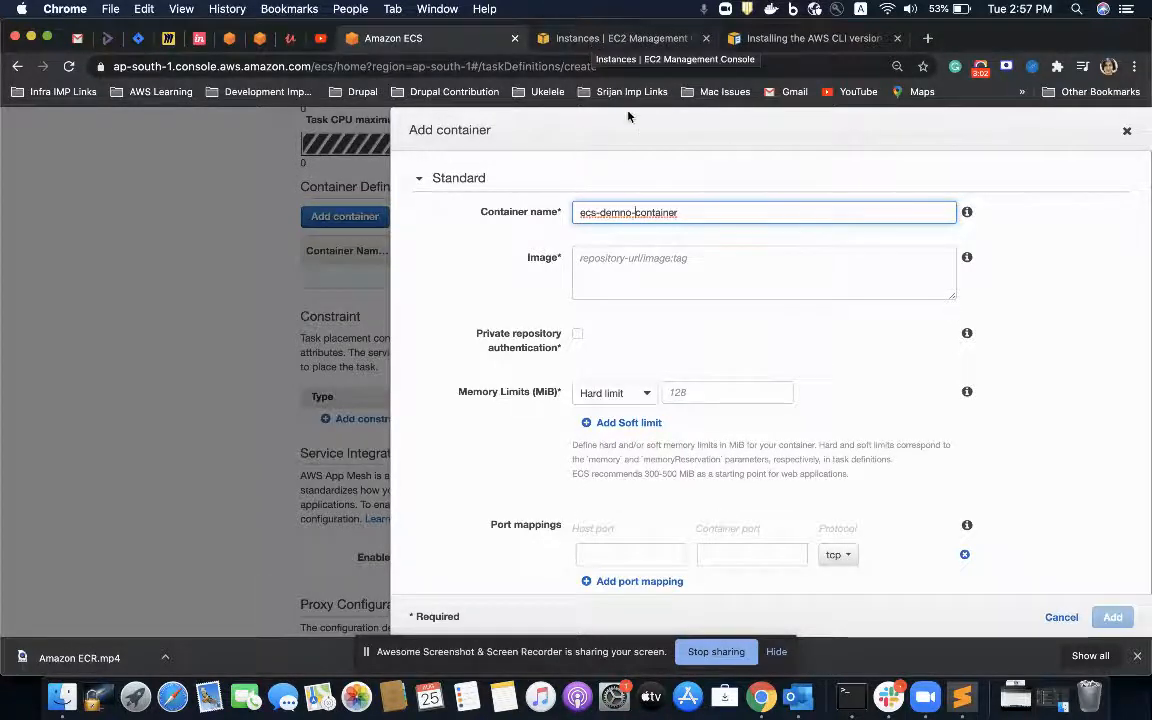
Step: Open the Elastic Container Service console in the browser tab showing the EC2 instances
click(538, 44)
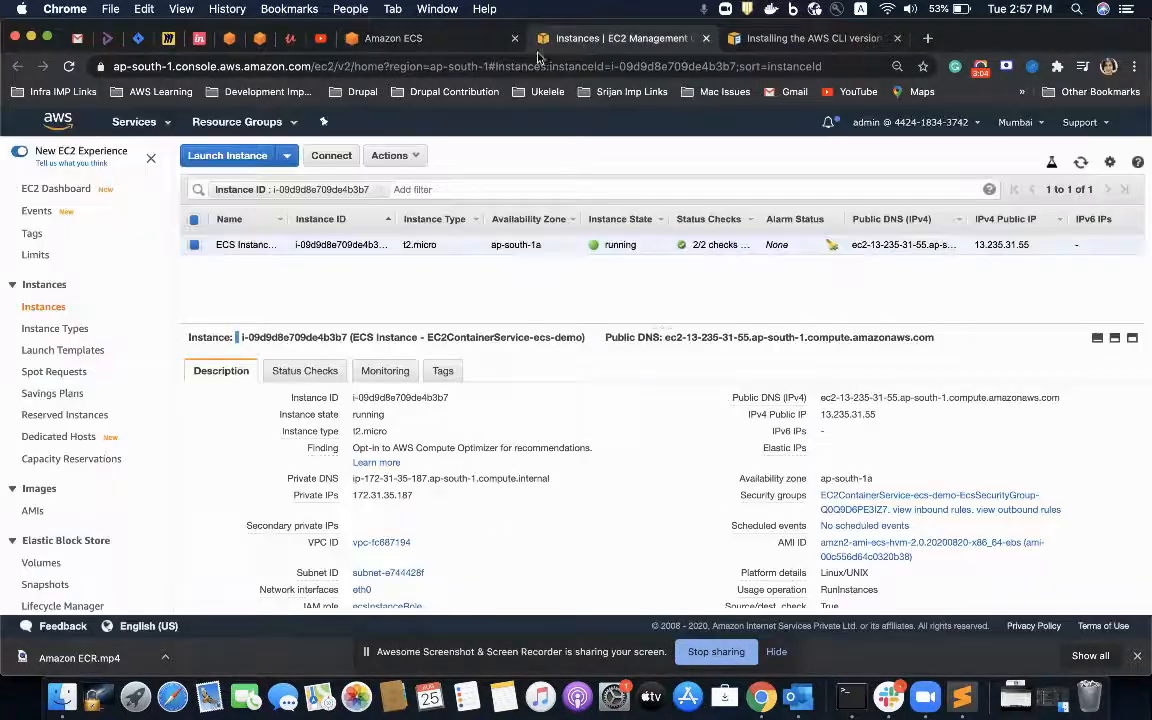
click(134, 121)
text(ecs)
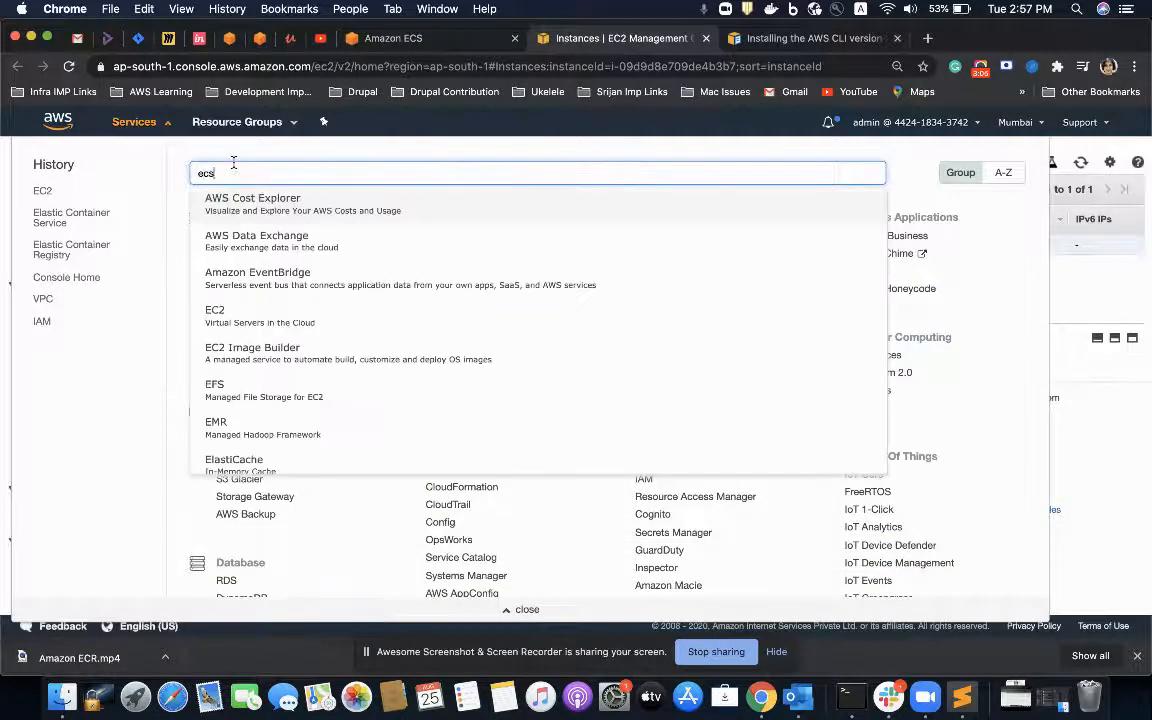
key(Return)
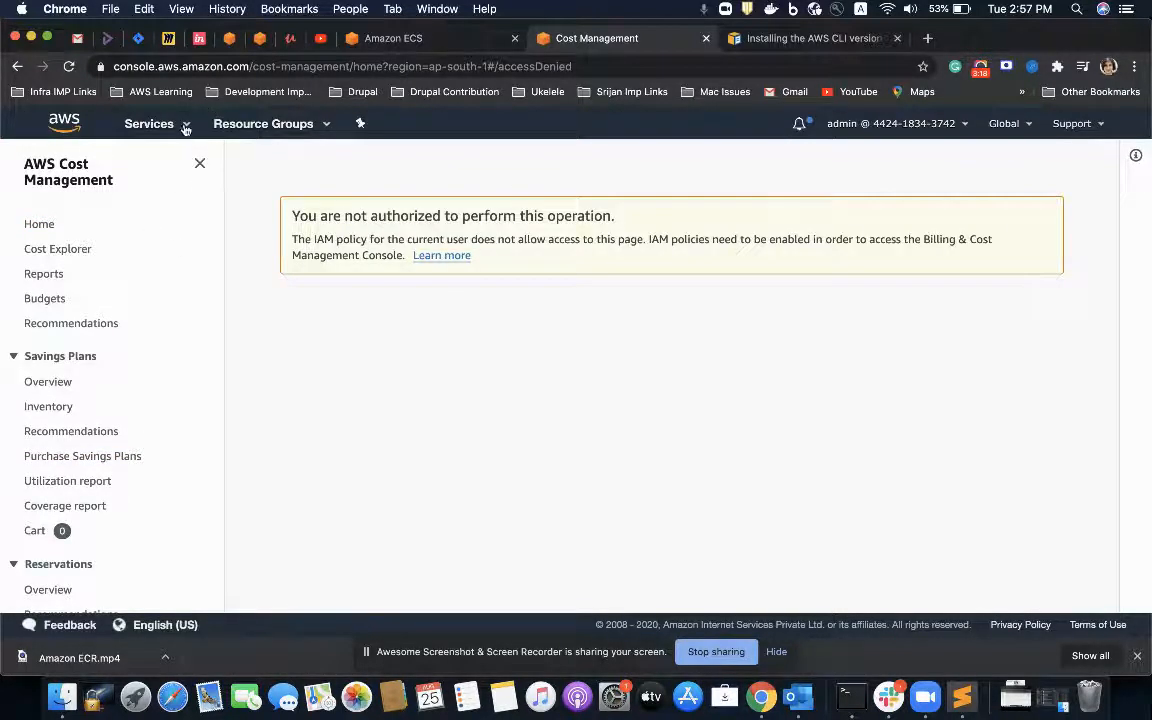
click(178, 124)
text(ecs)
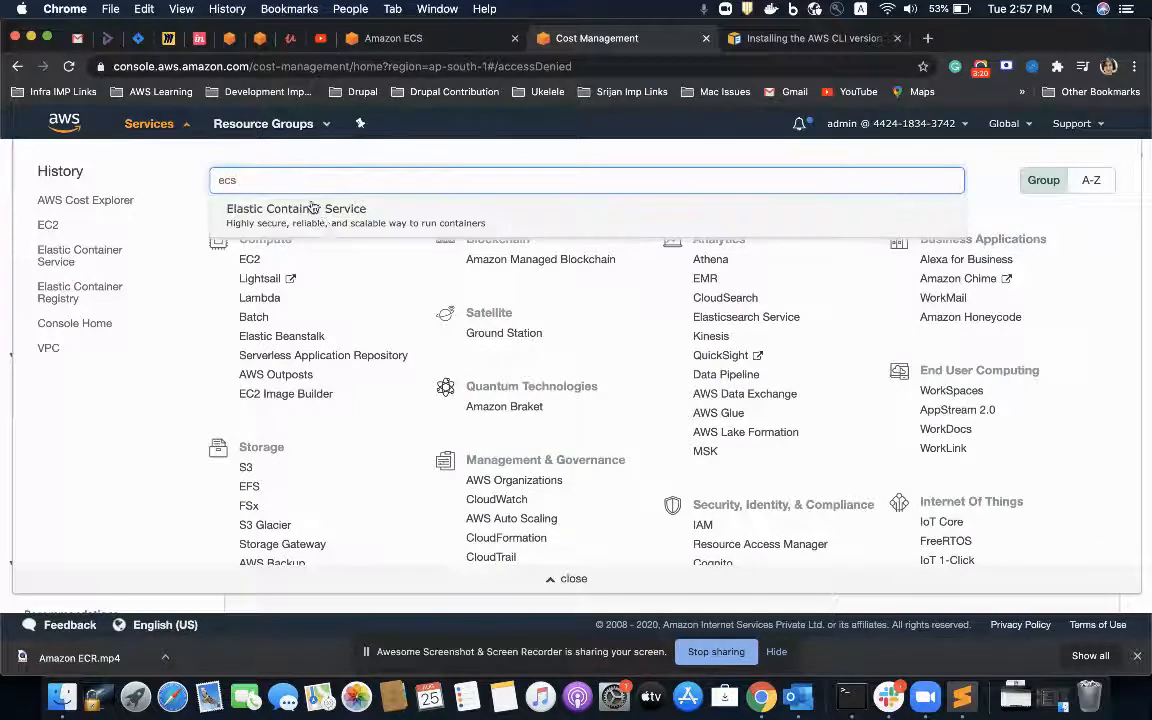
key(Return)
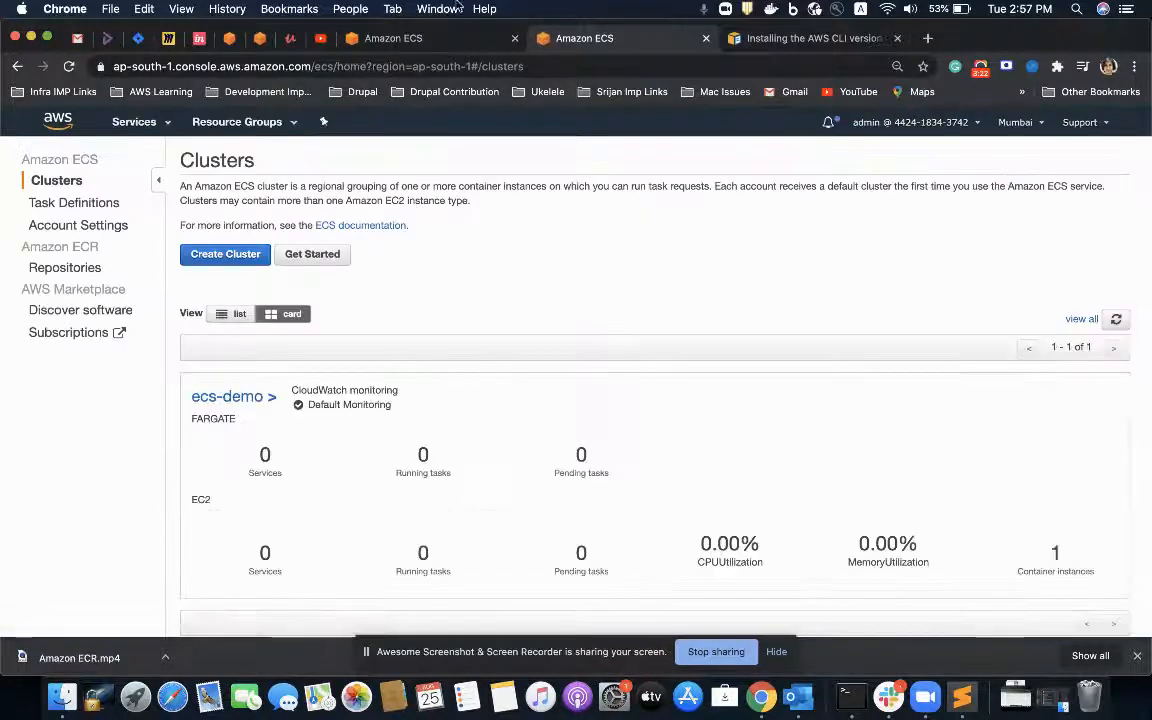
Step: Copy the ecr-demo repository's URI from Amazon ECR and enter it as the container's image
click(420, 38)
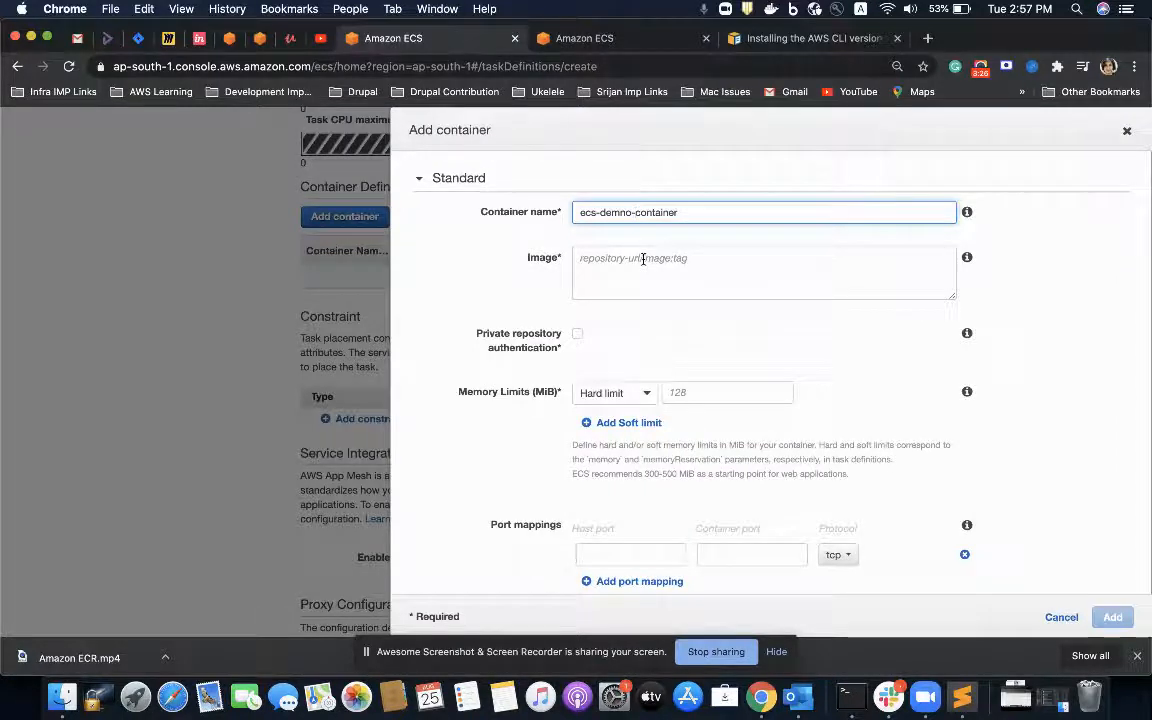
click(598, 38)
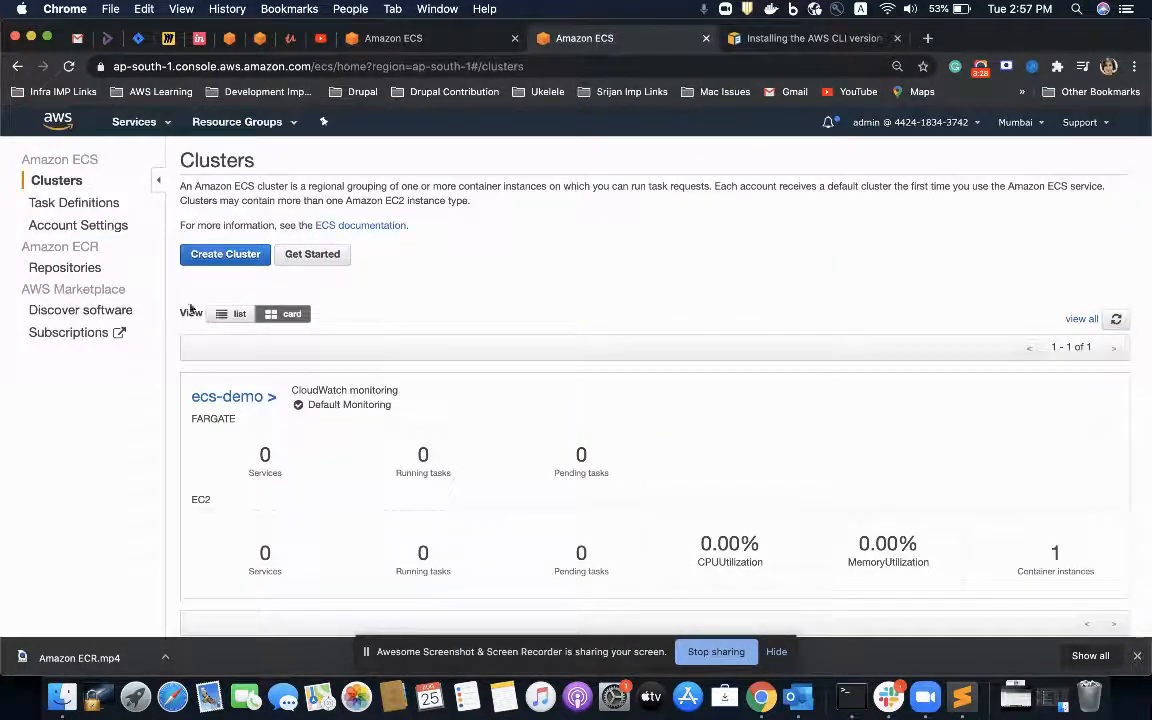
click(70, 275)
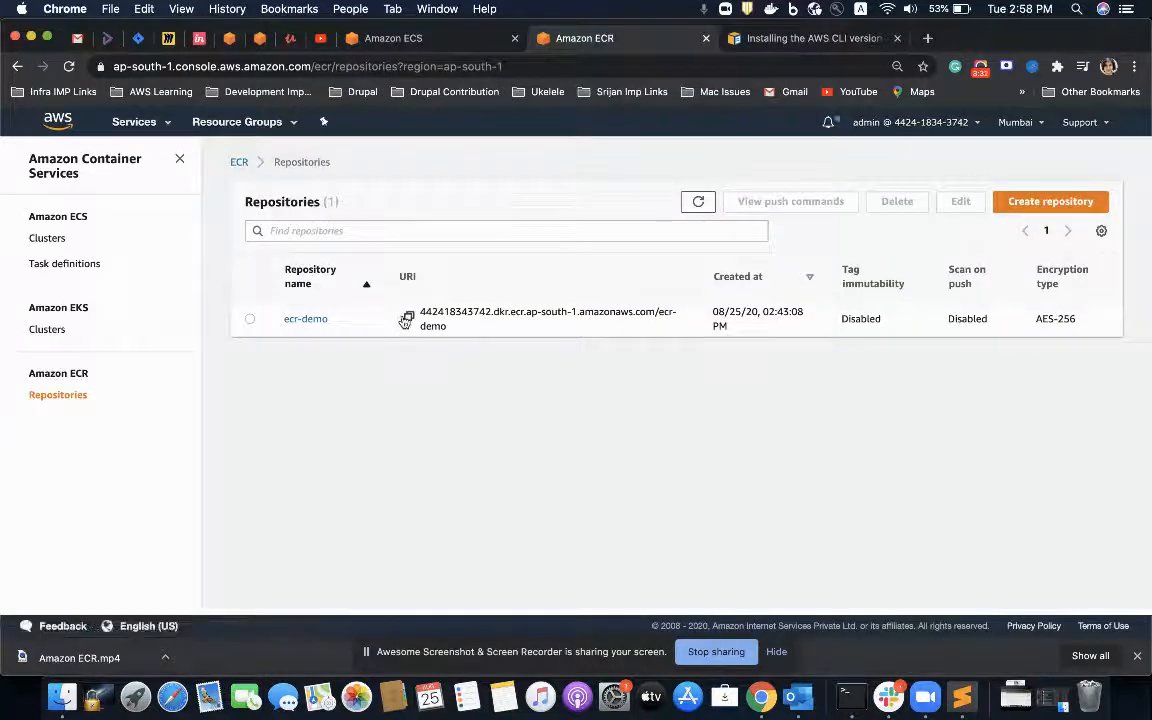
click(406, 320)
click(460, 44)
click(644, 273)
key(super+v)
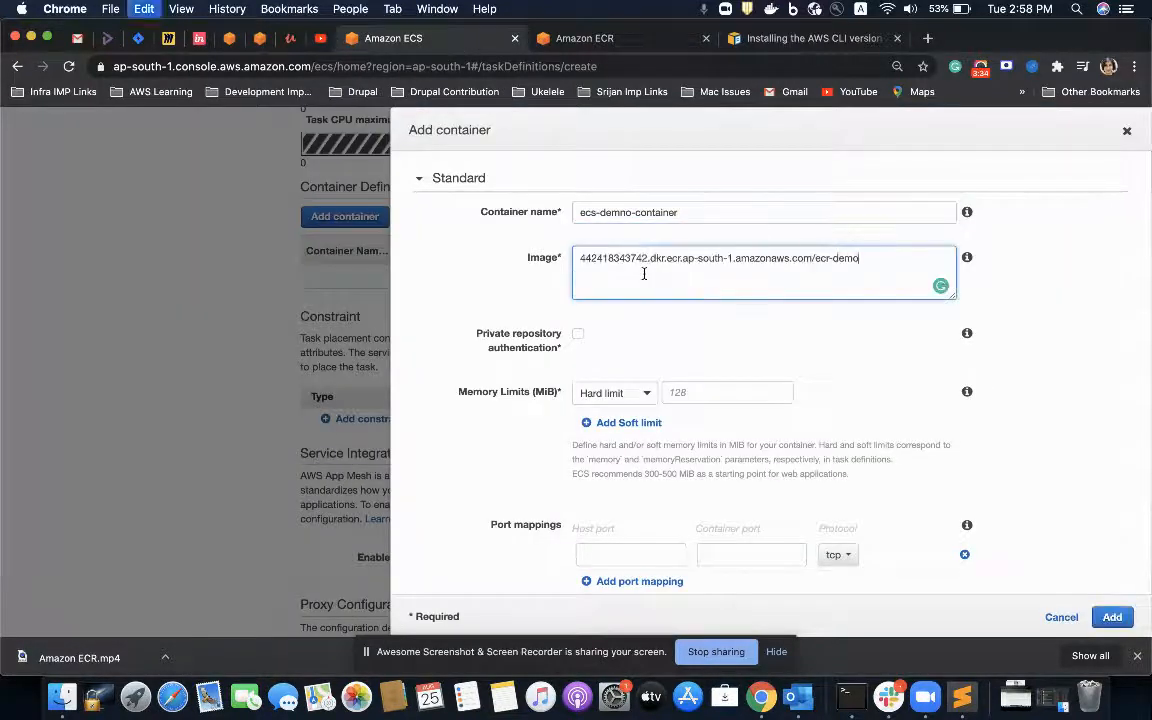
Step: Map host port 8080 to container port 80 for the container
scroll(640, 385, down, 3)
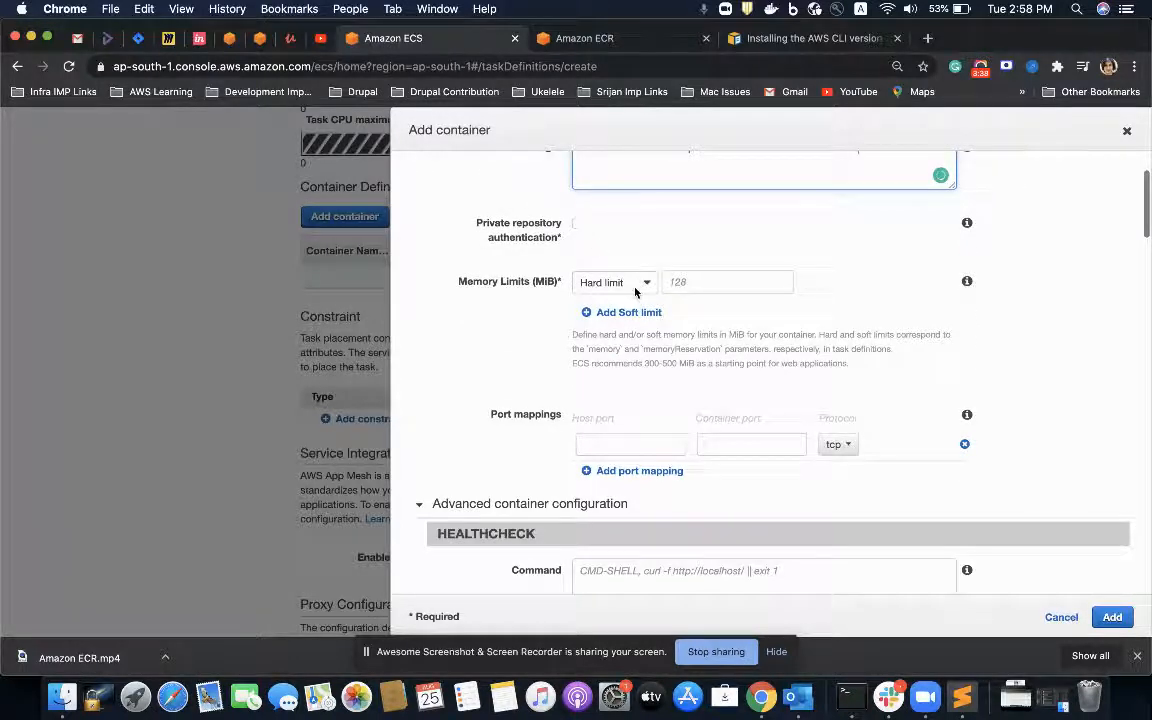
scroll(632, 290, down, 4)
click(631, 249)
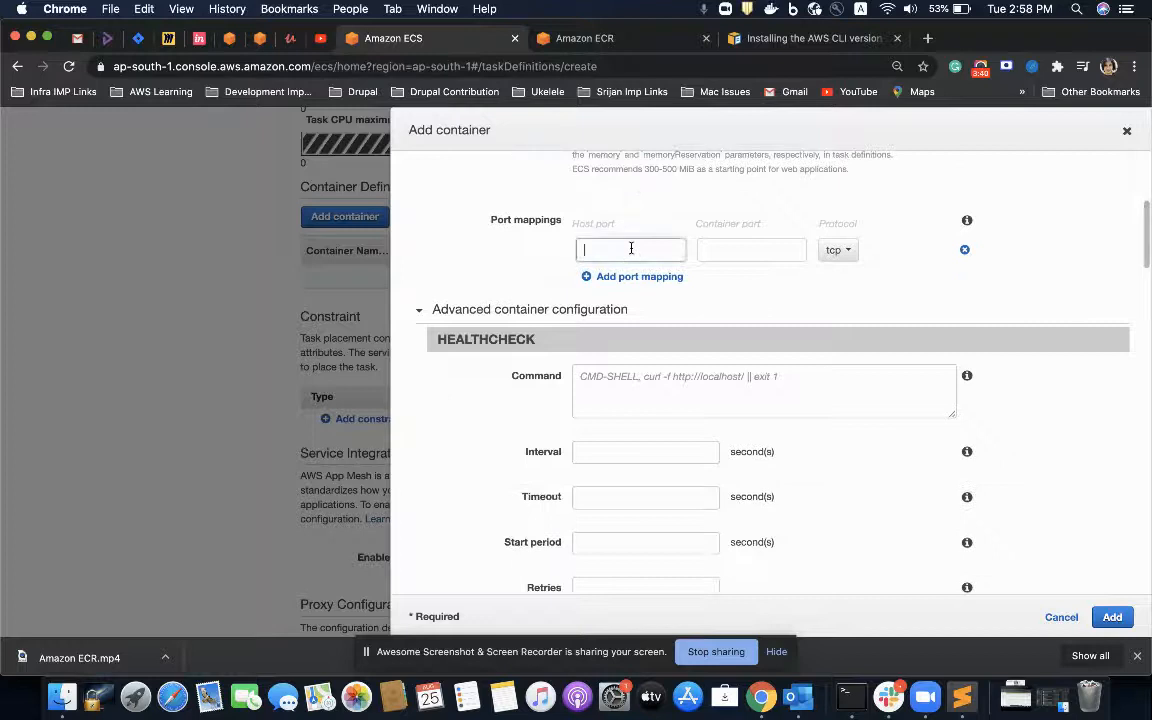
text(8080)
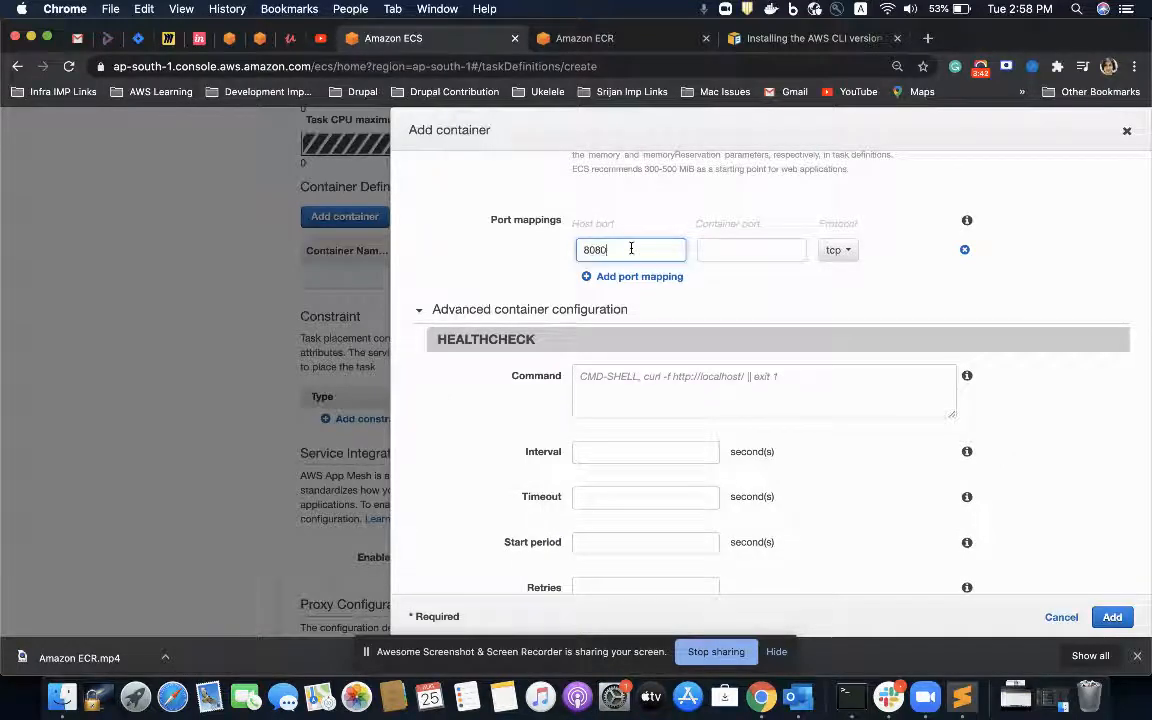
click(715, 250)
text(80)
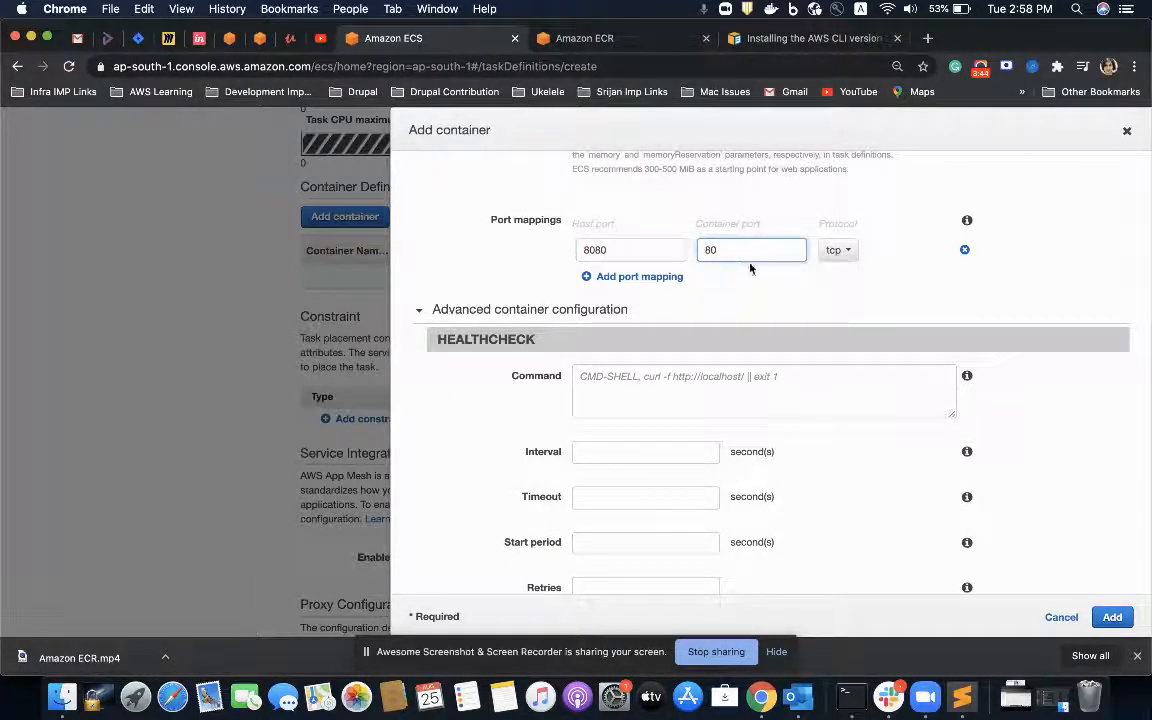
Step: Go through the advanced container configuration without changes and add the container to the task definition
scroll(800, 290, down, 1)
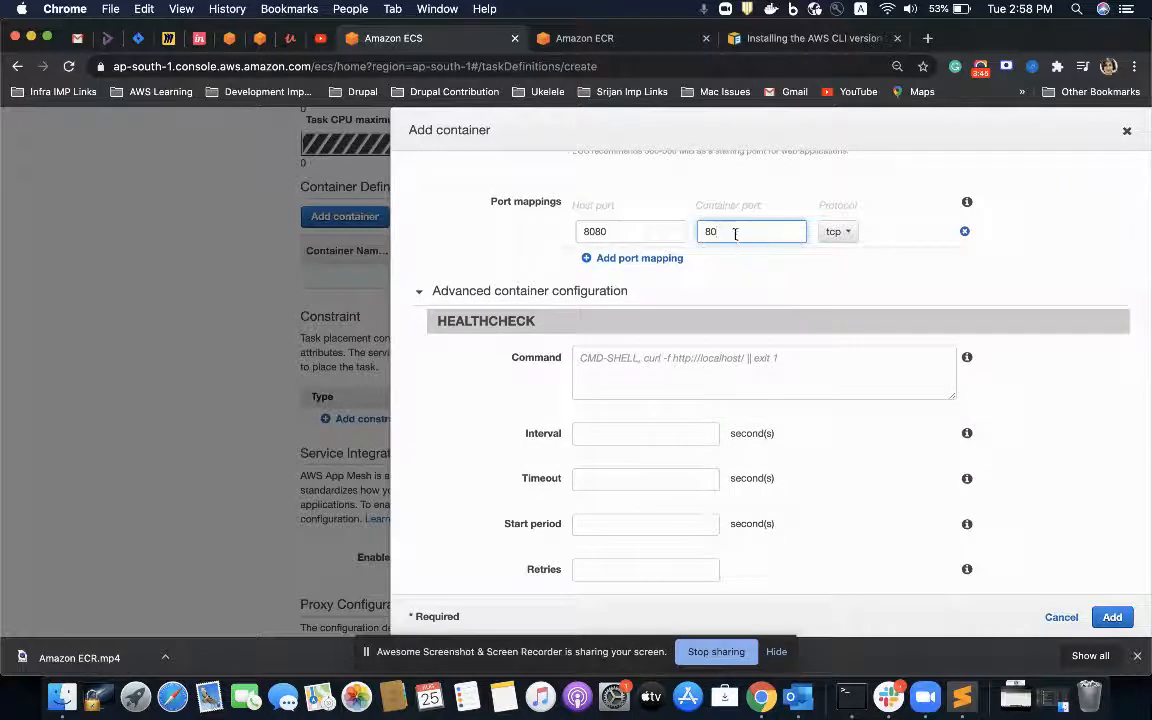
scroll(716, 318, down, 10)
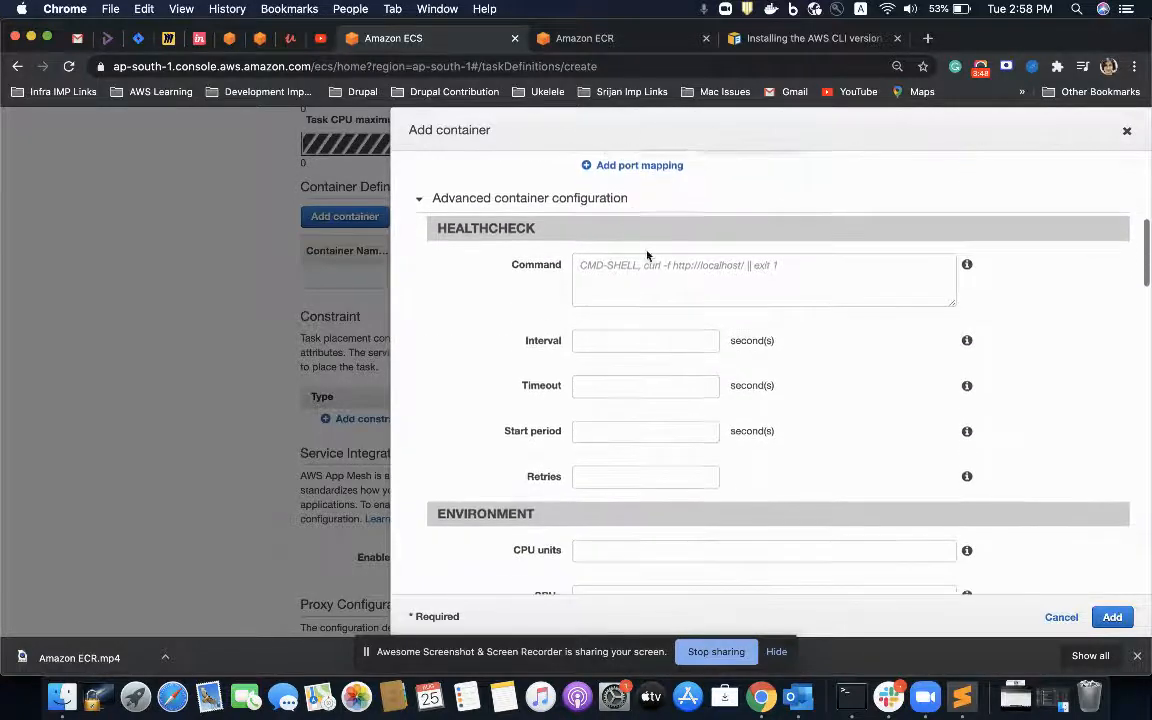
scroll(716, 318, down, 15)
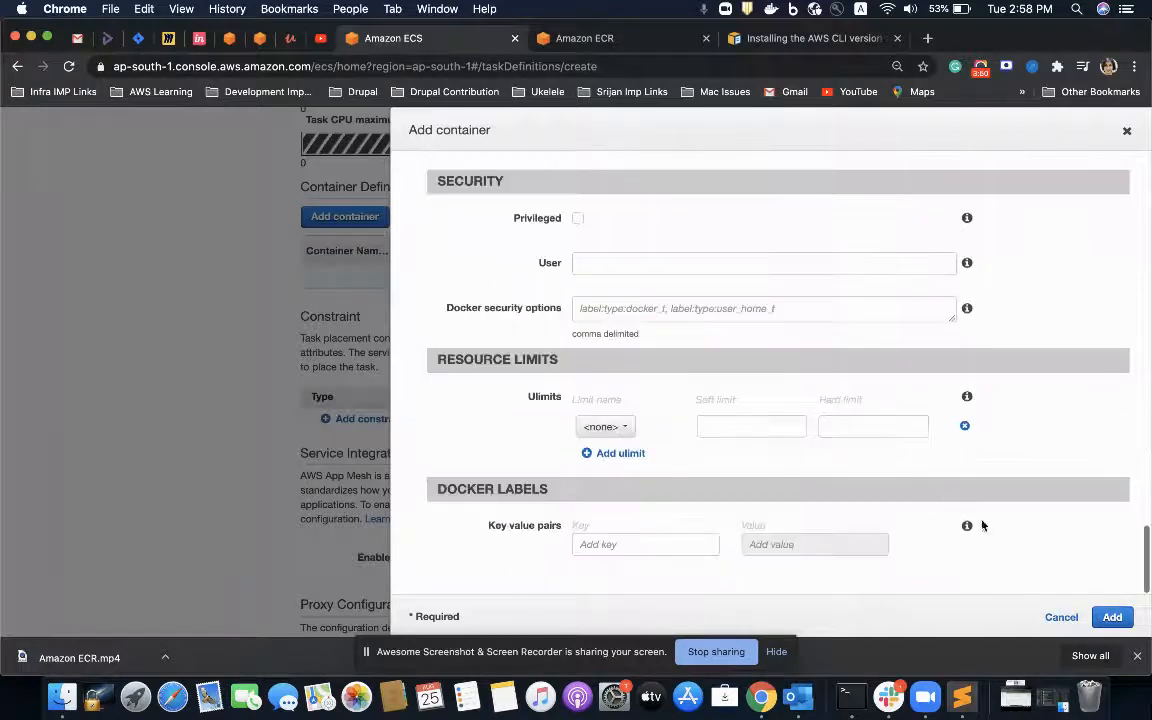
click(1118, 617)
Step: Open the IAM roles list from the task role setting in its own tab and search the roles for IAM
scroll(839, 461, down, 10)
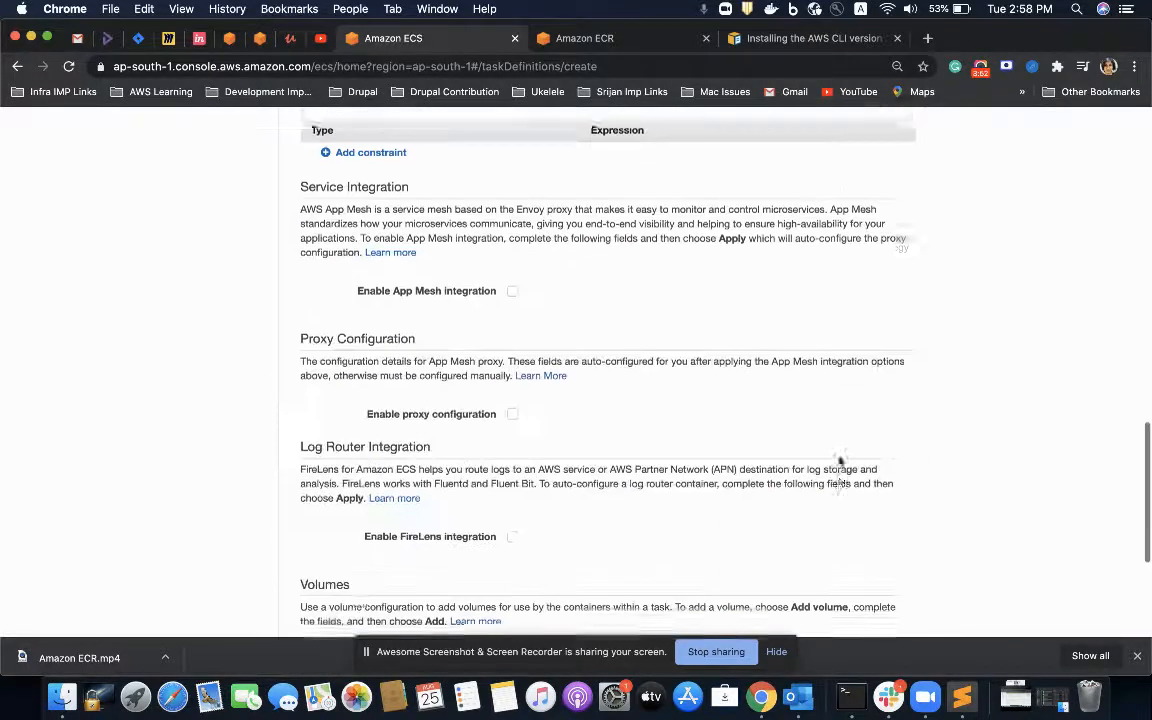
scroll(839, 461, up, 10)
scroll(836, 460, down, 10)
scroll(897, 567, up, 15)
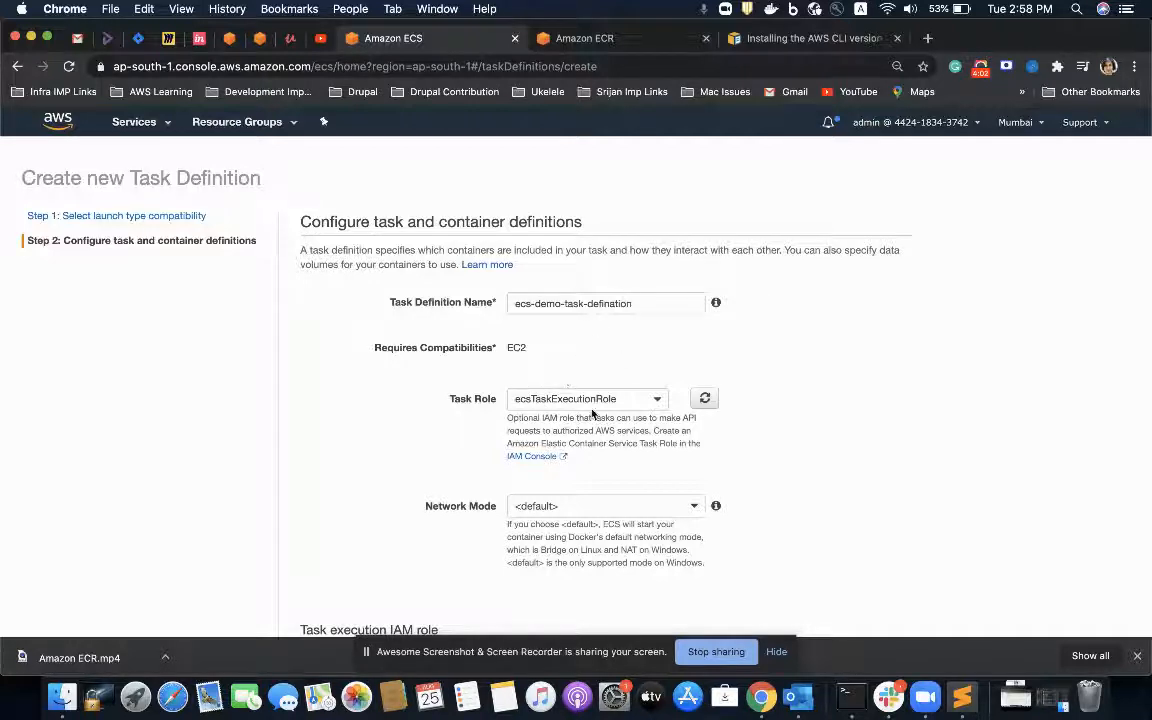
click(532, 456)
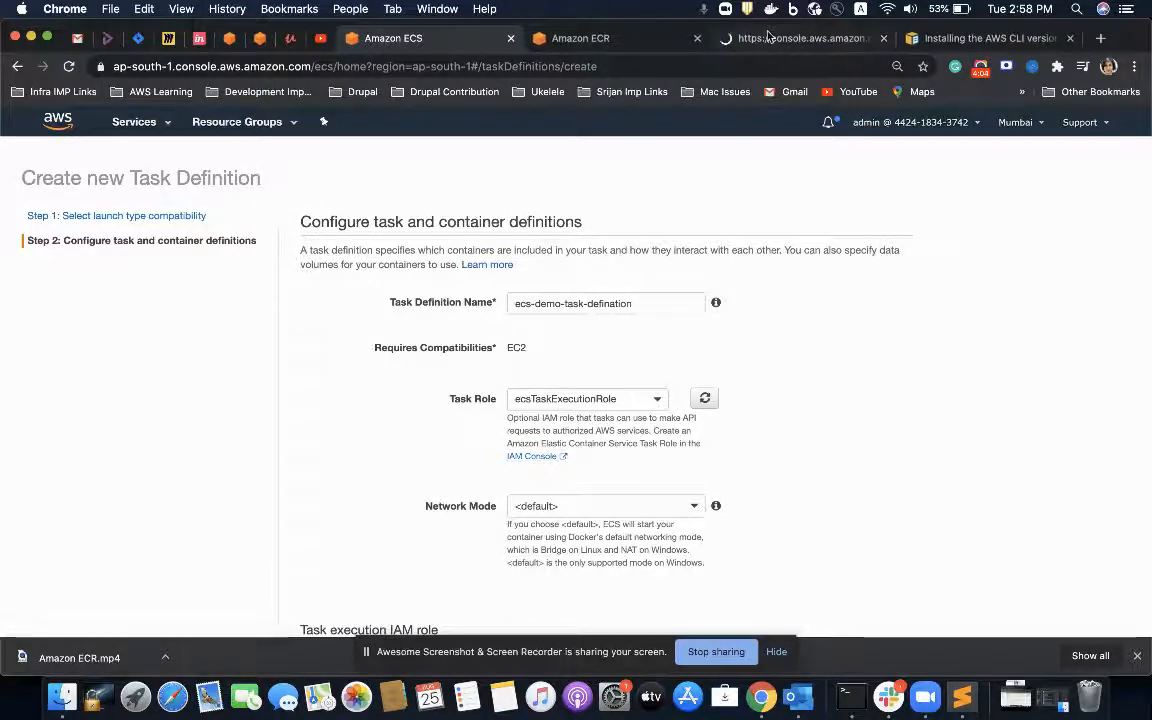
click(768, 37)
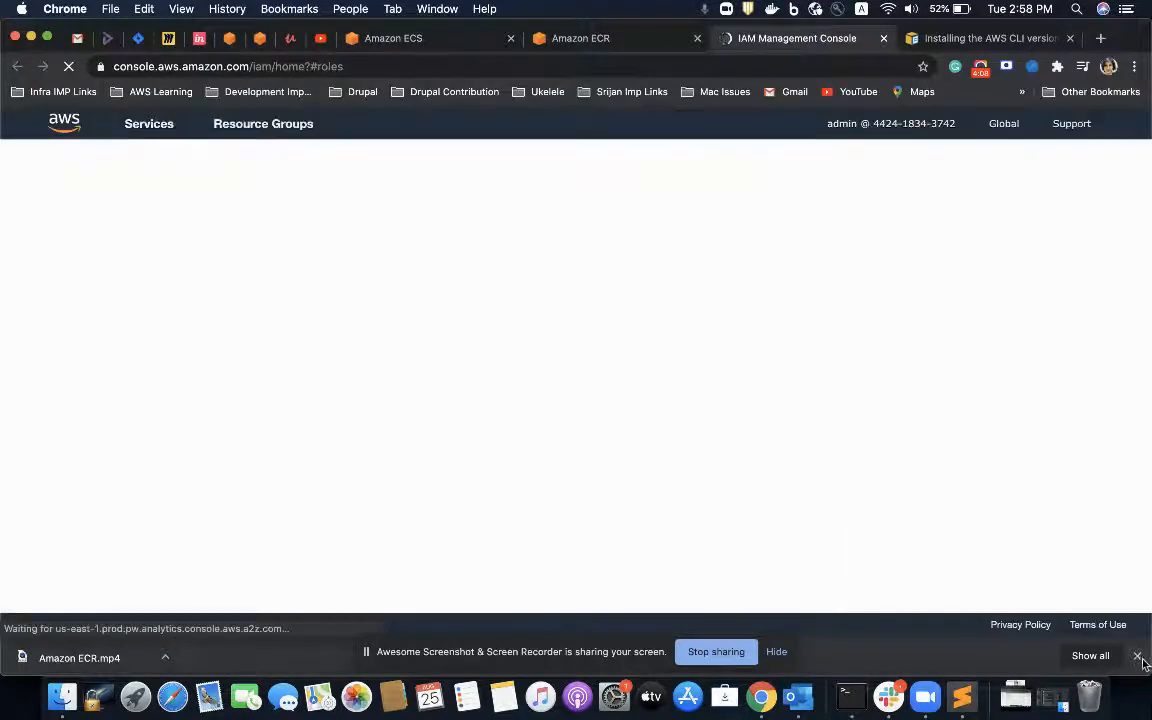
click(1137, 656)
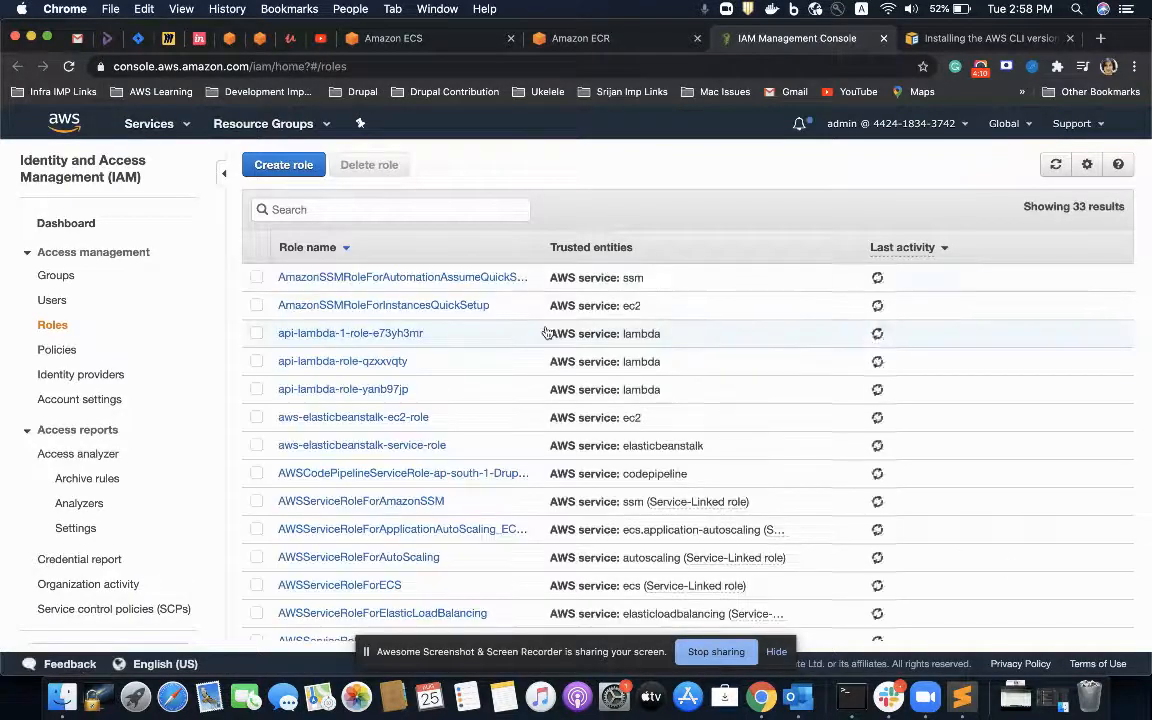
text(iam)
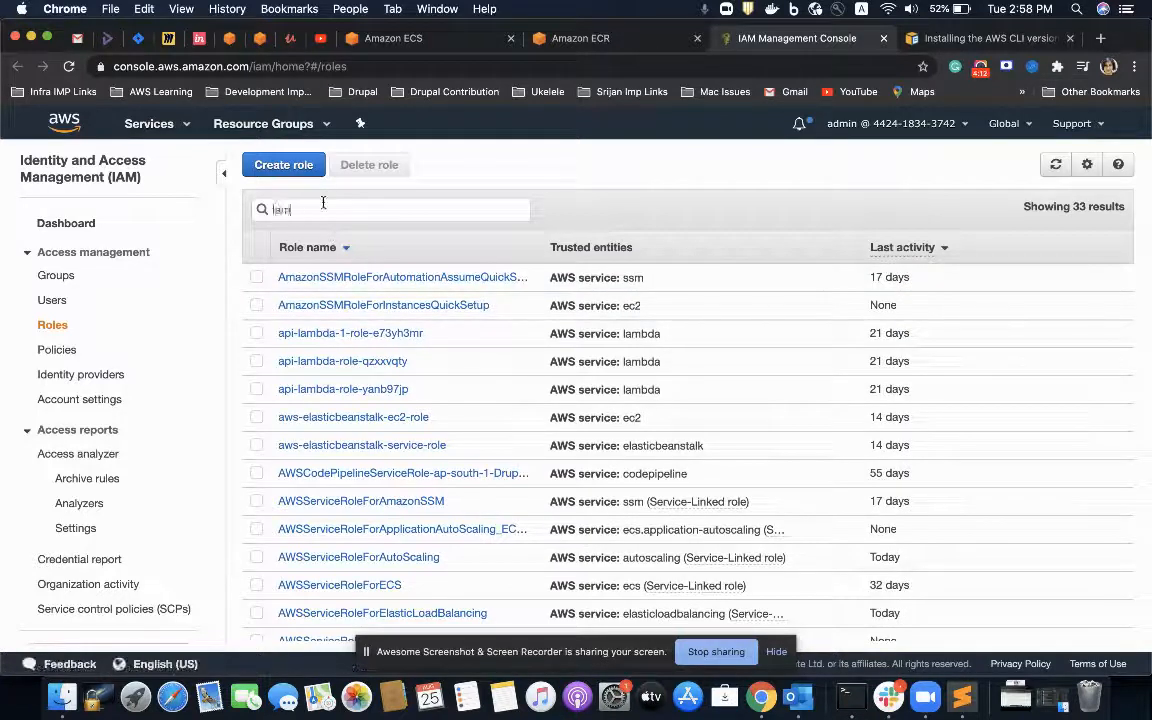
text(IAM)
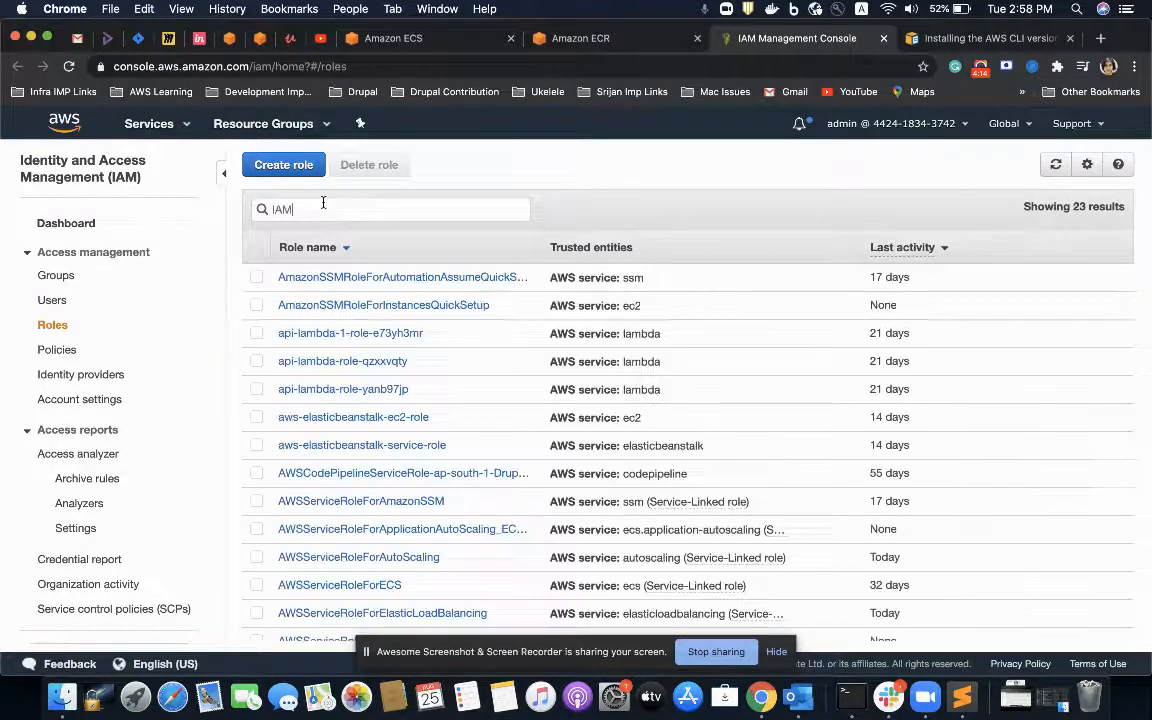
Step: Close the Amazon ECR page, search the IAM roles for ecstask and open ecsTaskExecutionRole to examine its permissions policies
key(BackSpace)
key(BackSpace)
text(iamco)
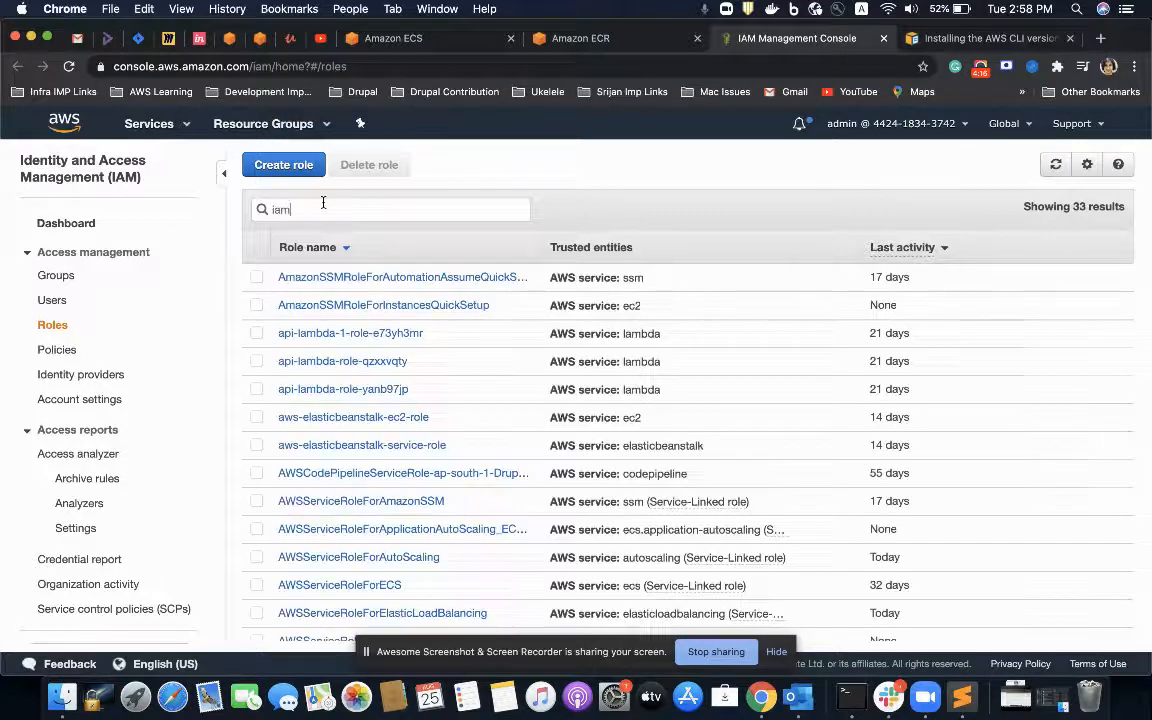
key(BackSpace)
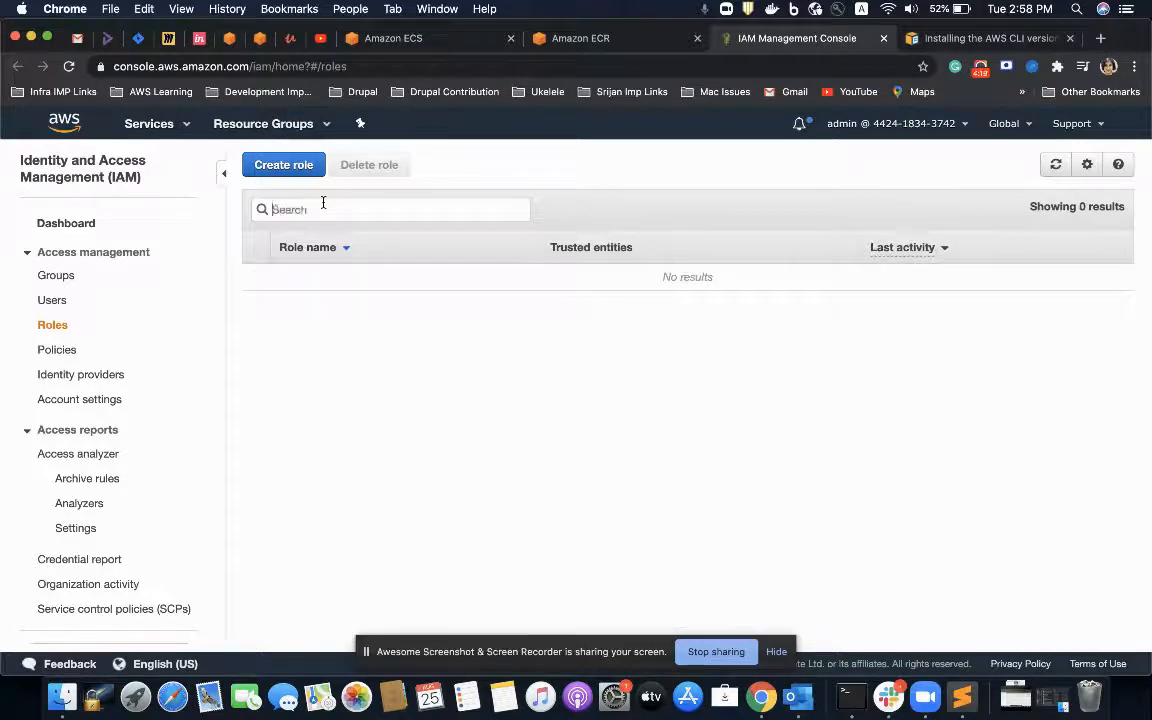
click(535, 40)
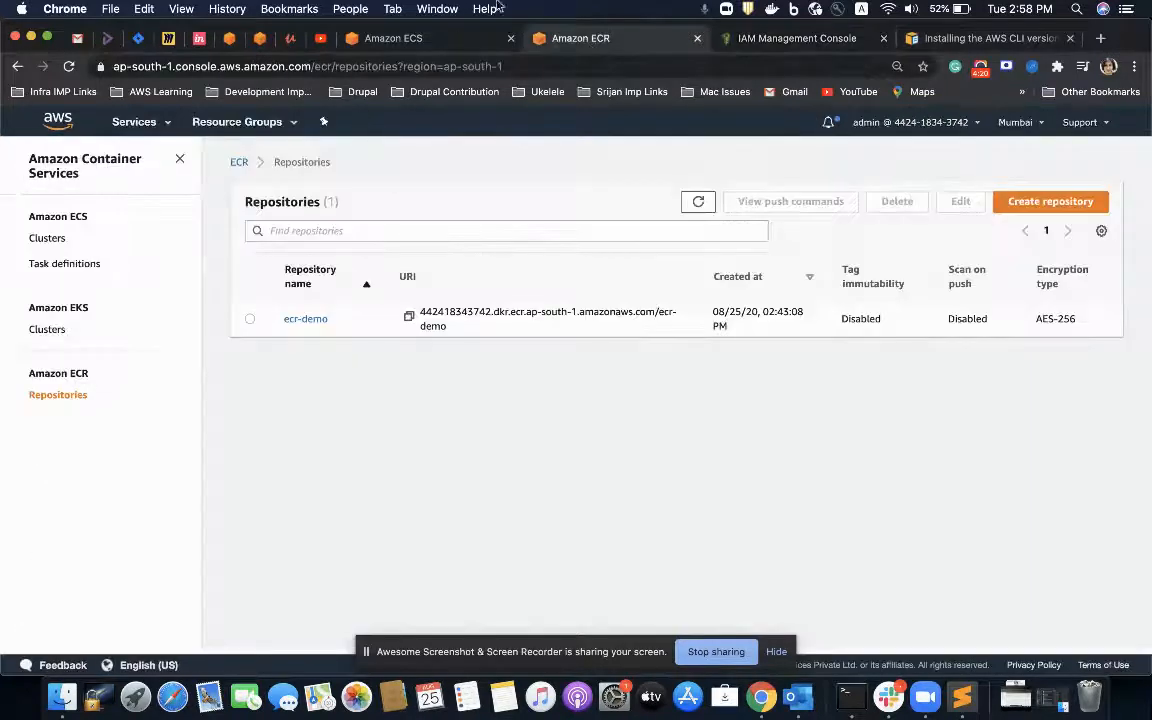
click(697, 38)
click(385, 38)
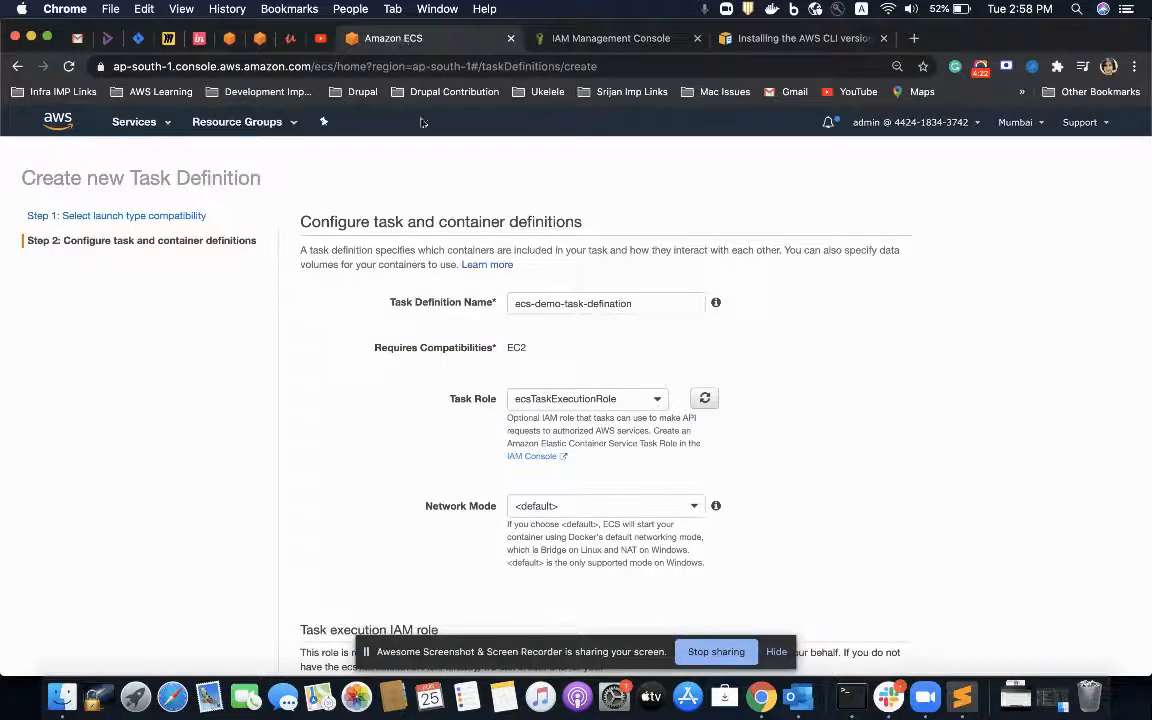
click(577, 42)
text(ecstask)
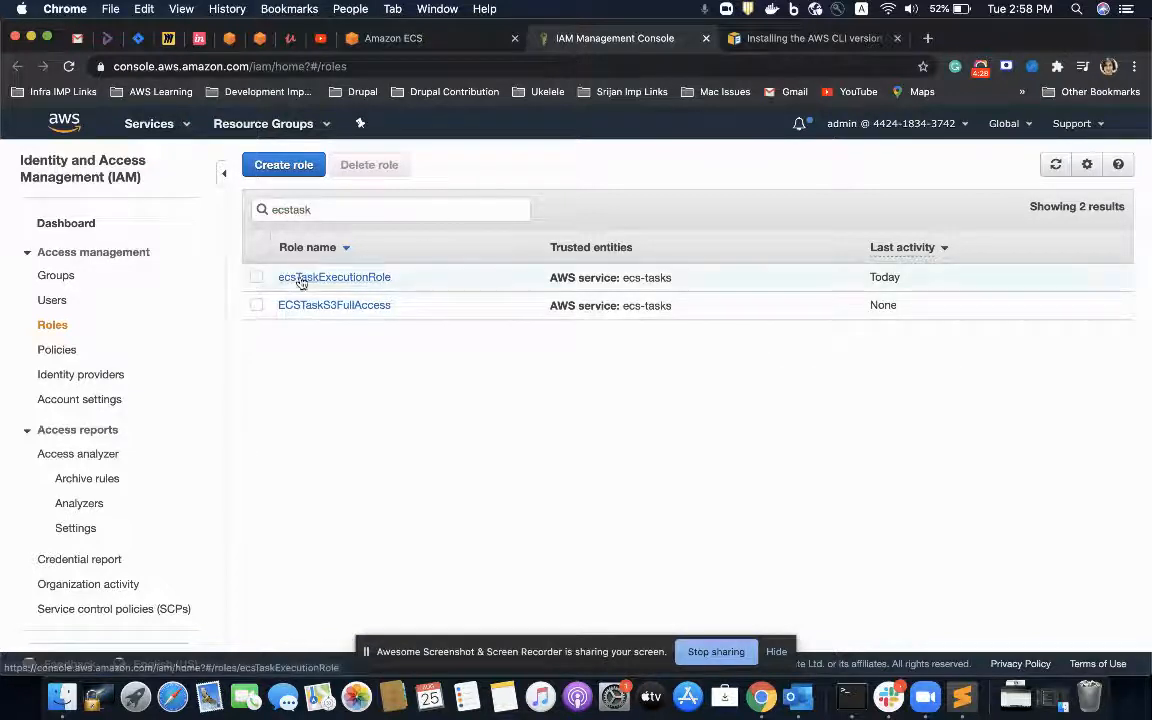
click(300, 283)
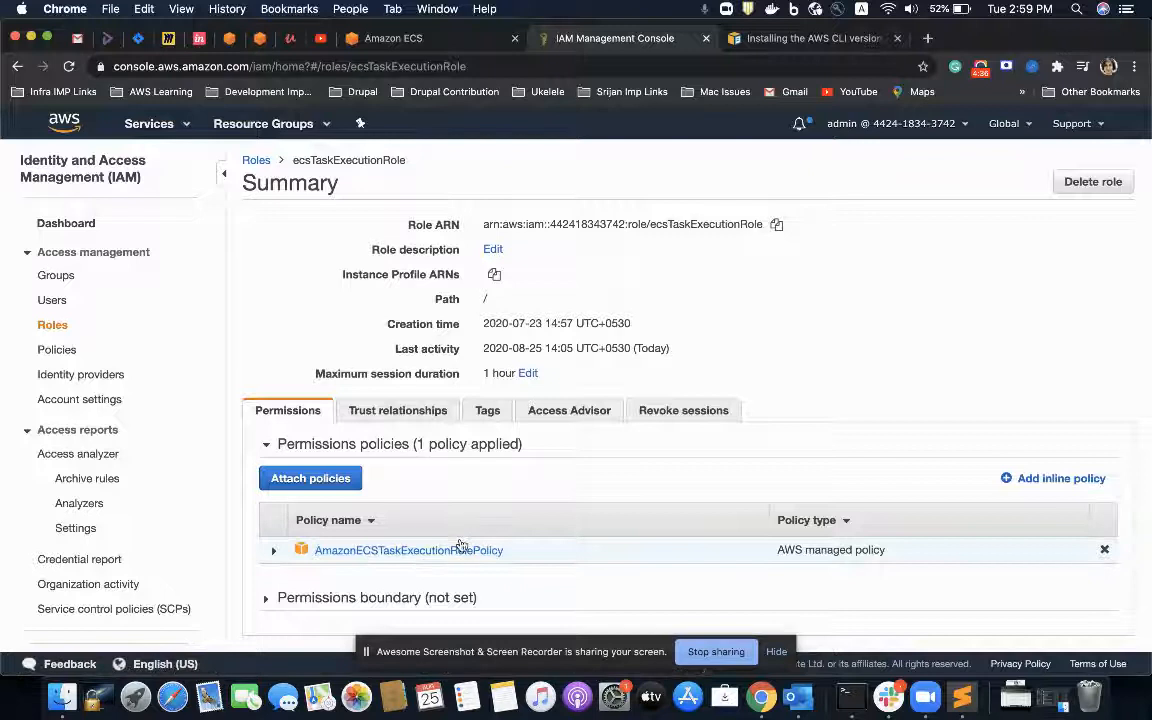
Step: Return to the task definition form, review its remaining settings and create the ecs-demo-task-defination task definition
click(462, 50)
scroll(528, 338, down, 1)
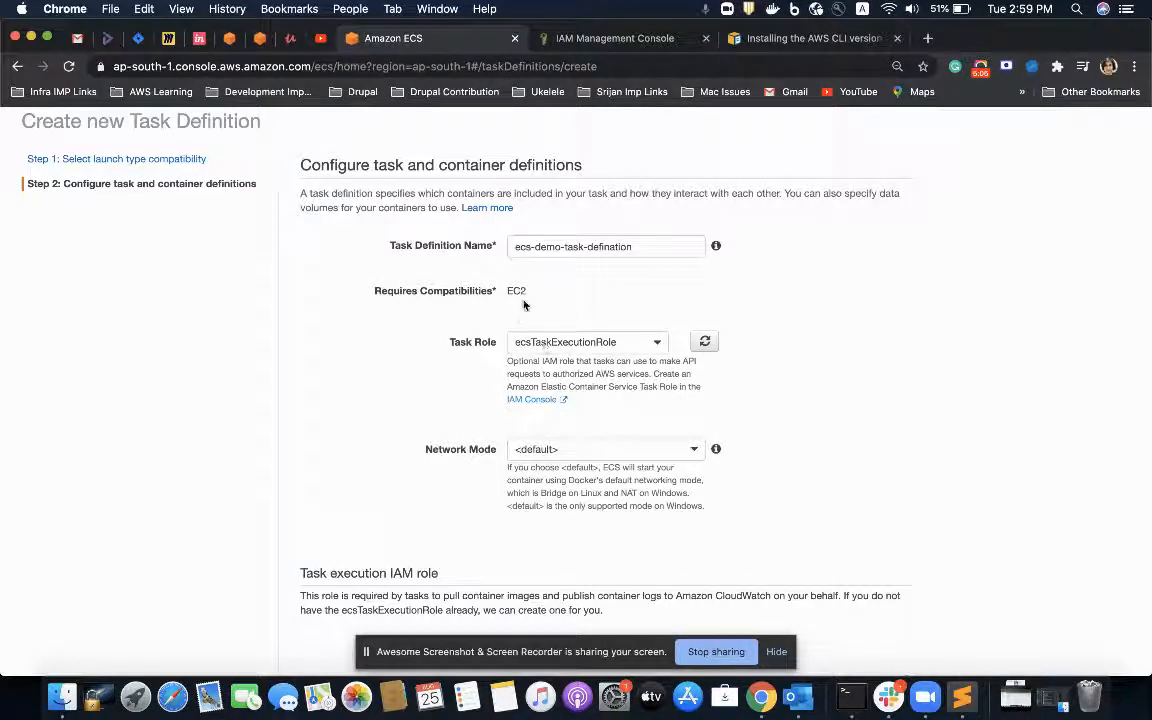
scroll(523, 305, down, 20)
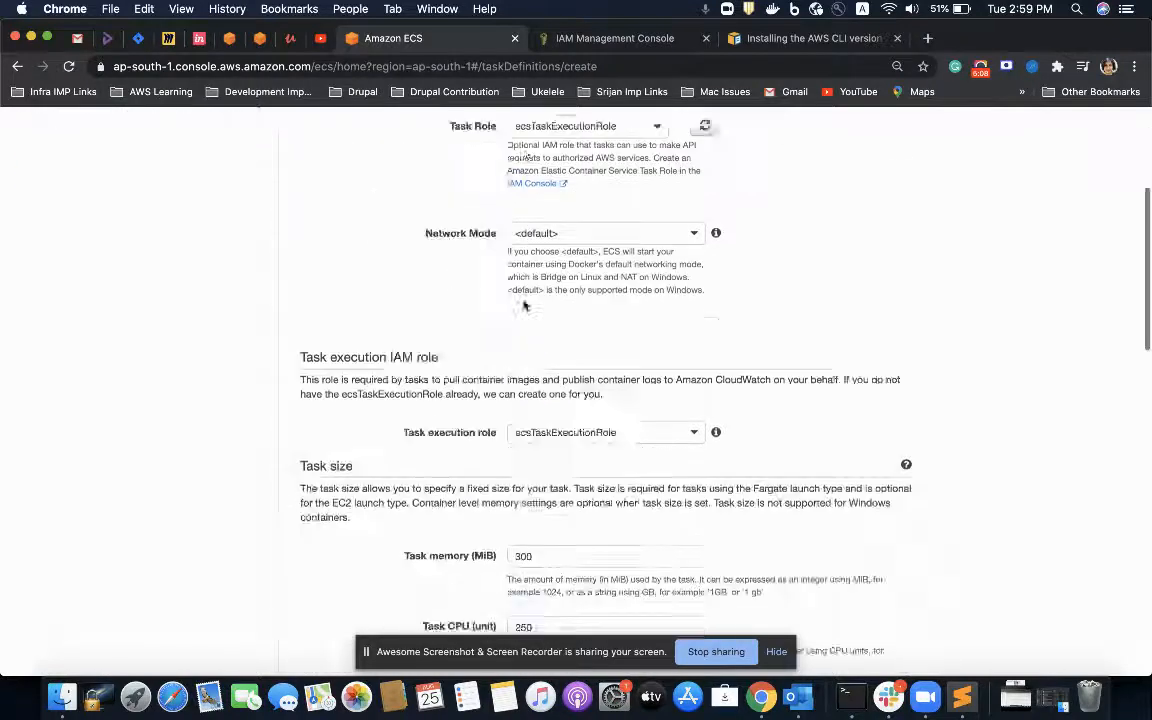
scroll(690, 431, up, 15)
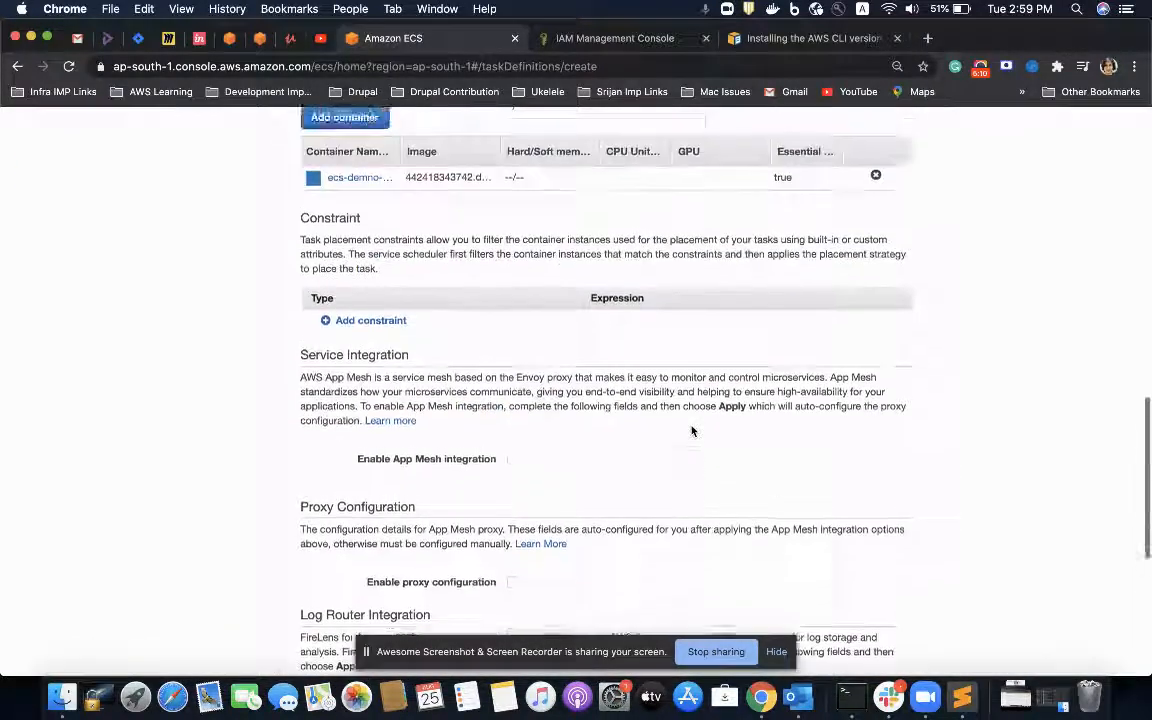
scroll(508, 396, down, 3)
scroll(508, 396, down, 10)
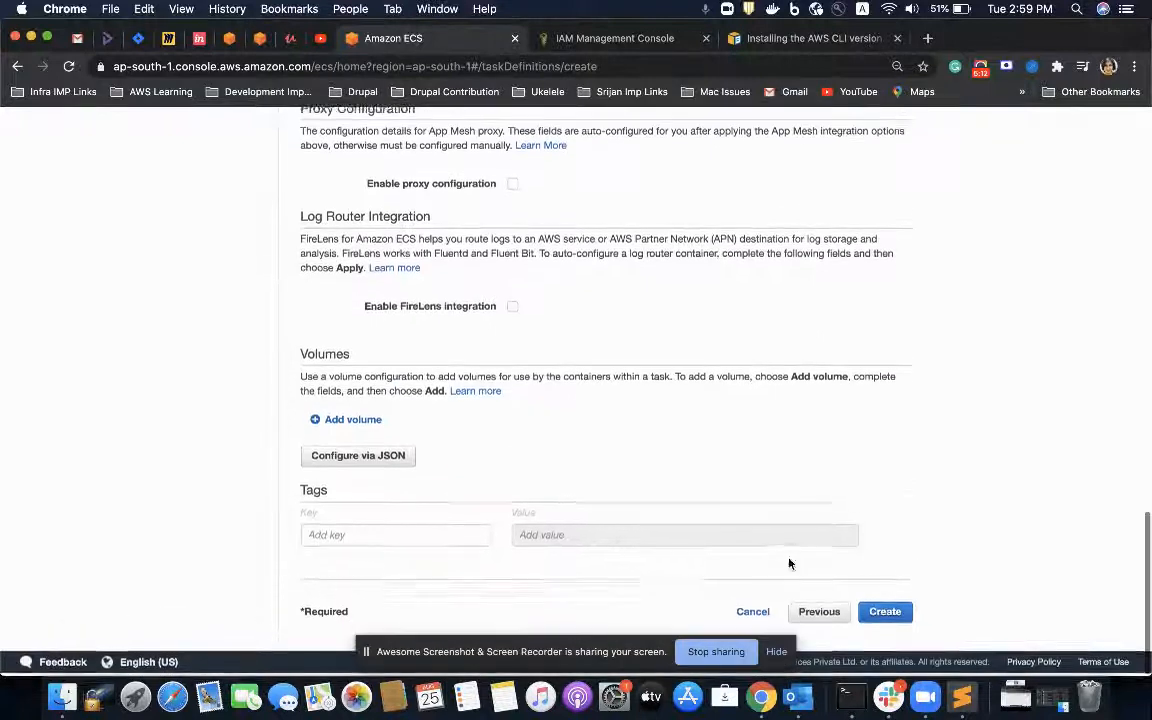
click(882, 612)
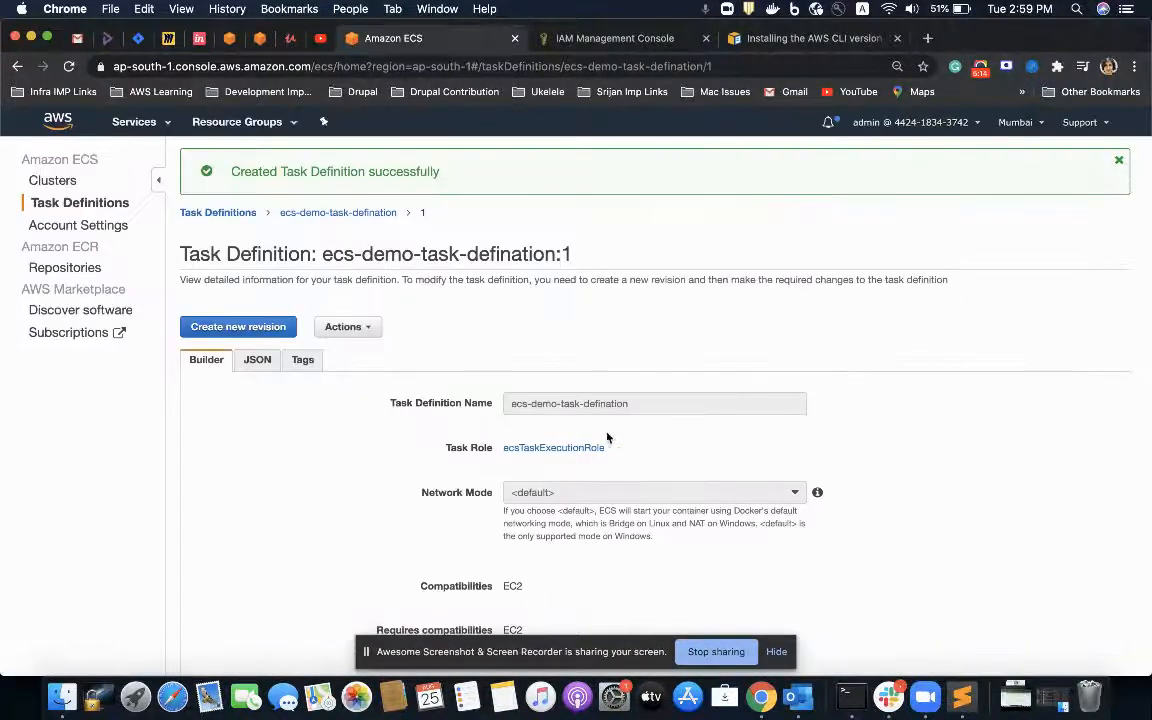
Step: Review the created task definition's details and examine its JSON, including the port mappings
scroll(589, 432, down, 10)
scroll(589, 432, up, 12)
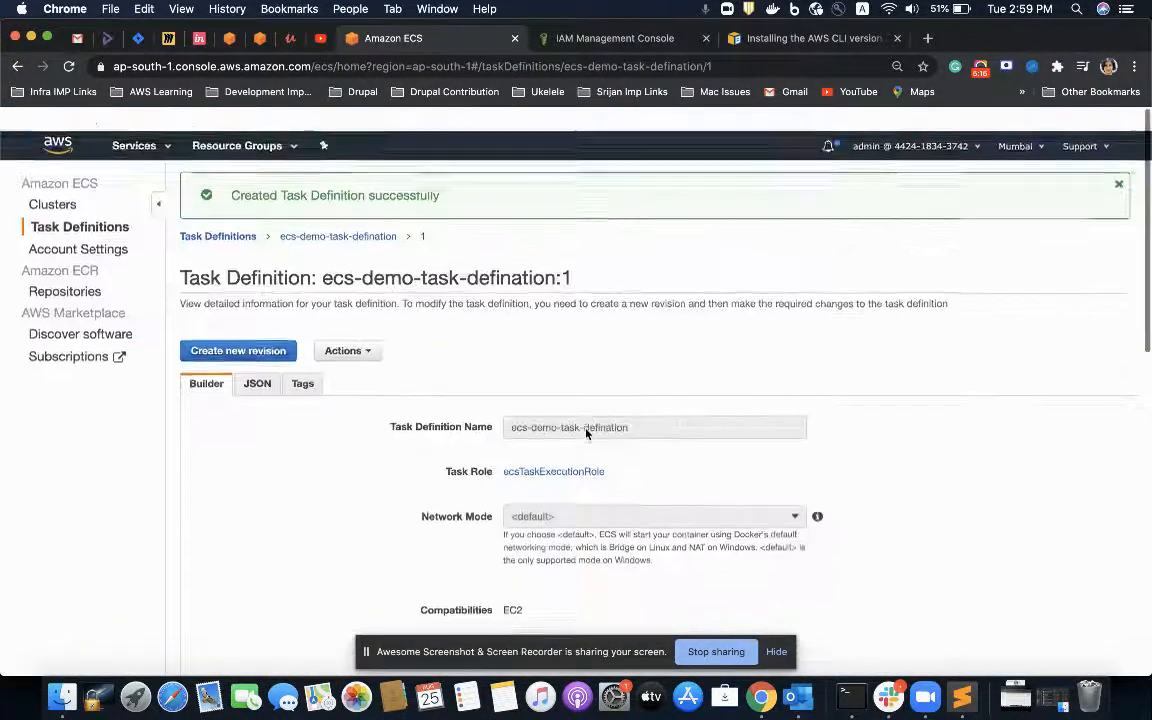
click(257, 361)
scroll(345, 473, down, 2)
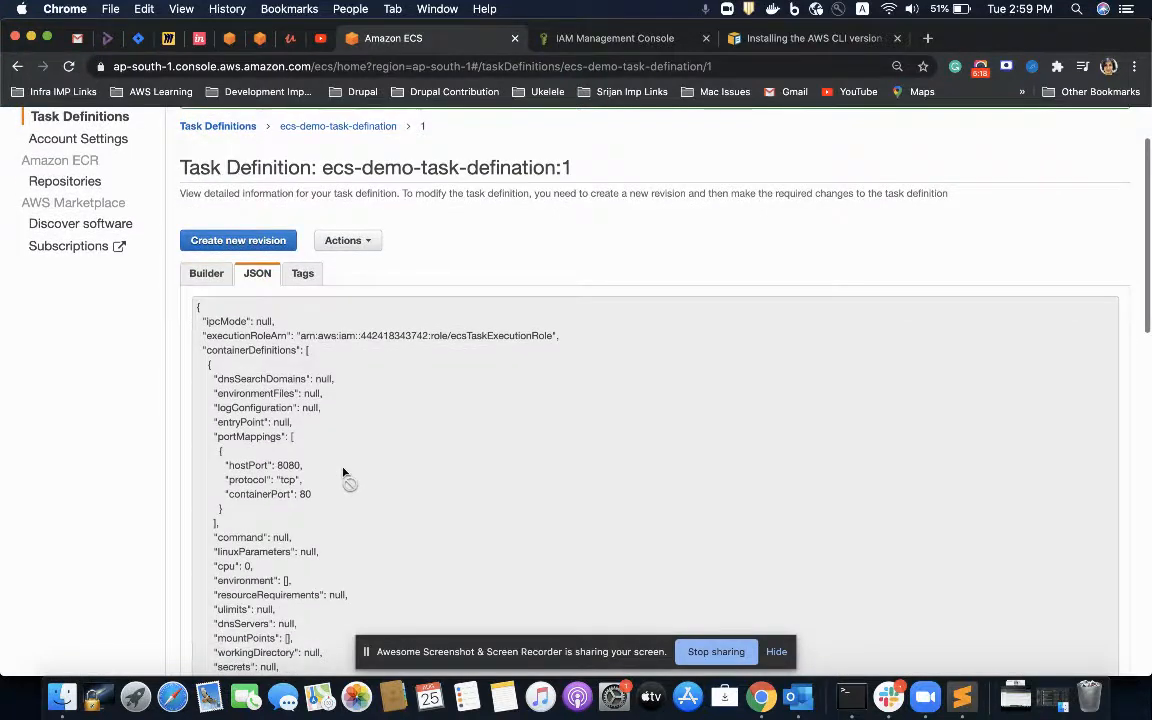
scroll(343, 472, down, 15)
scroll(343, 472, up, 12)
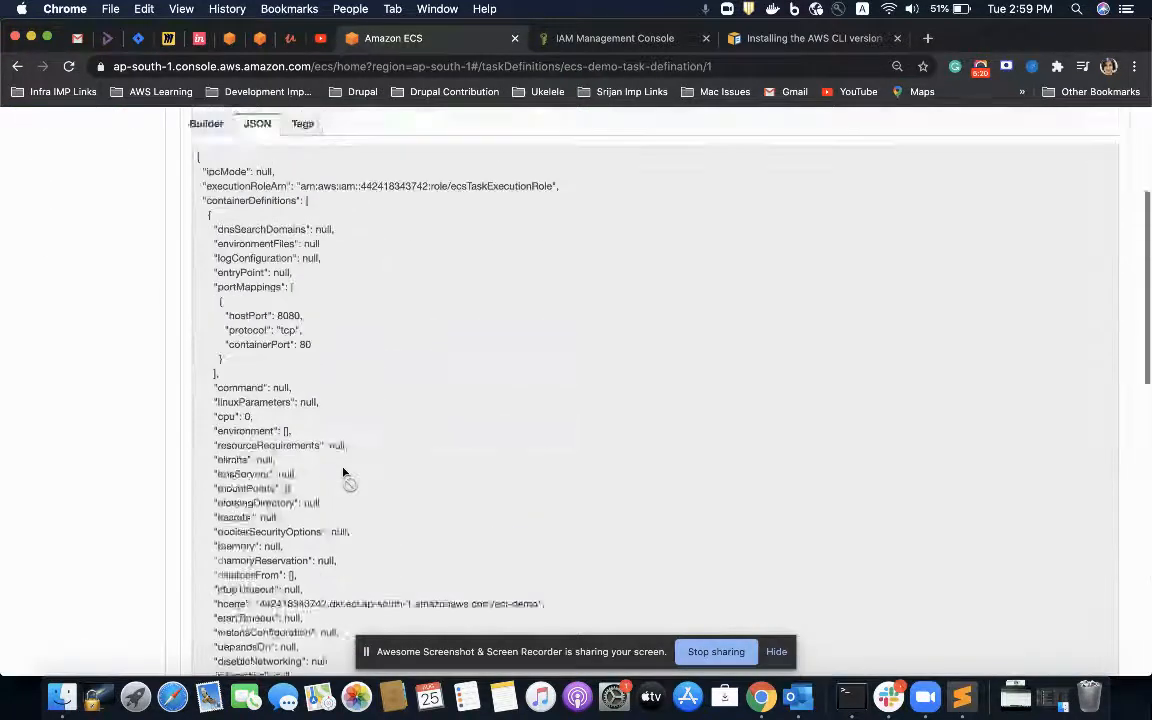
scroll(343, 472, up, 4)
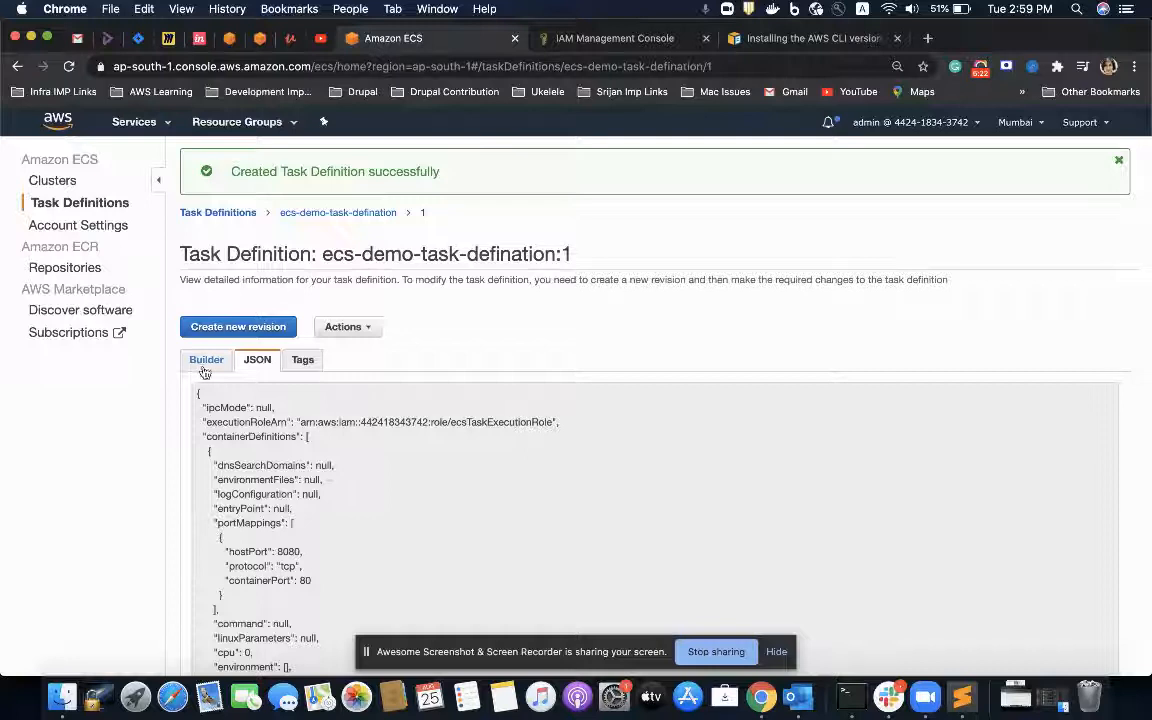
Step: Open the ecs-demo cluster and examine its registered ECS instances
click(72, 203)
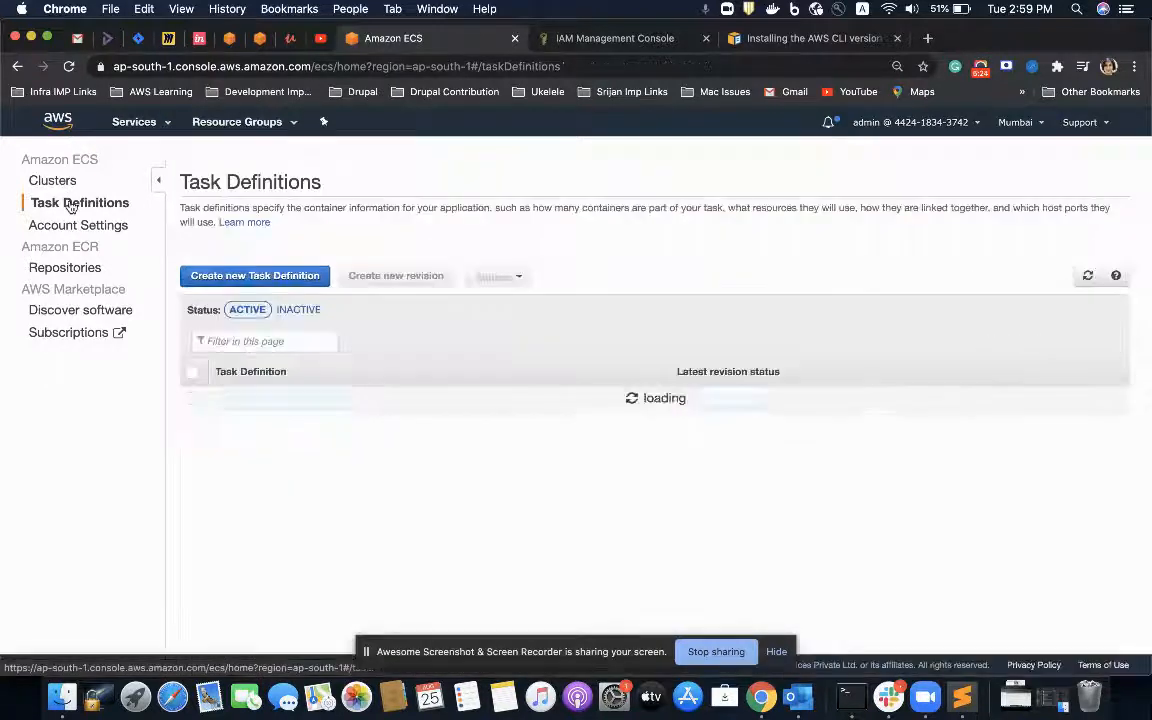
click(43, 176)
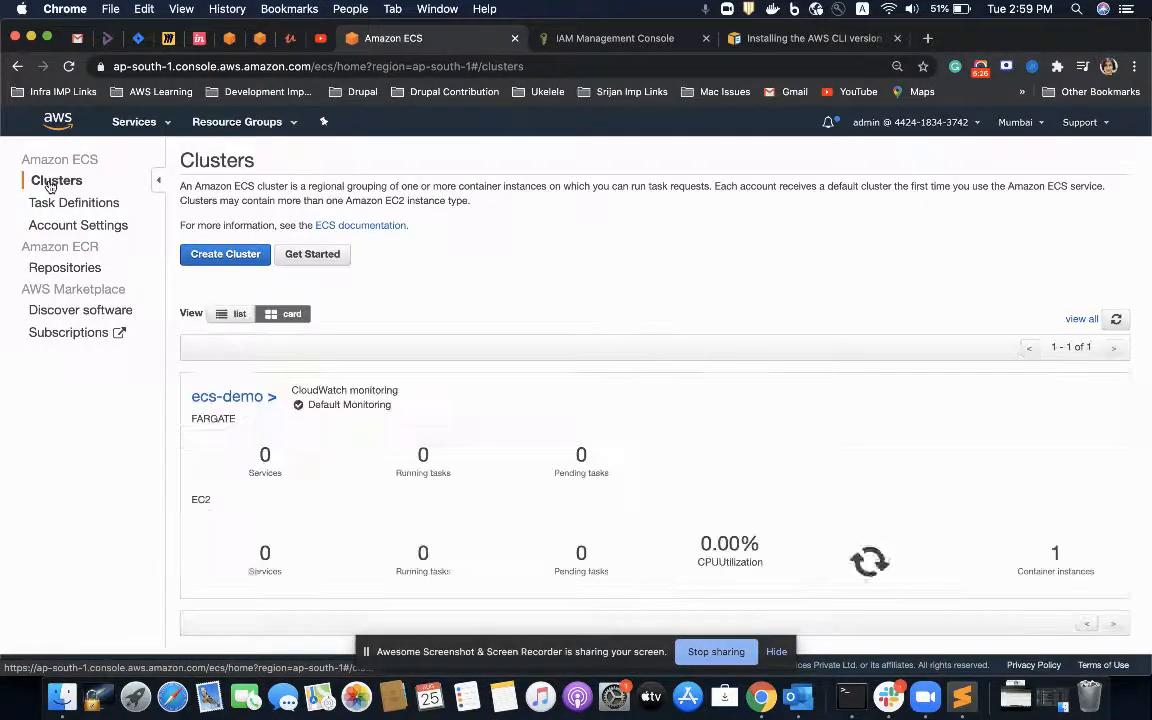
click(234, 397)
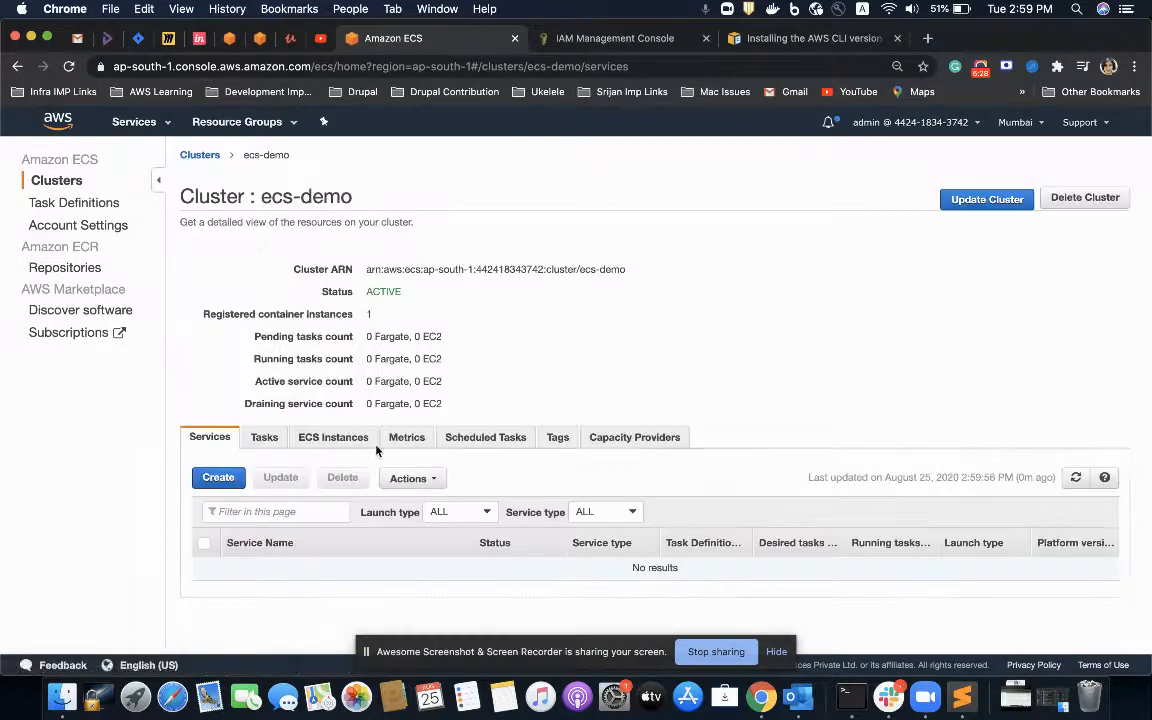
click(326, 440)
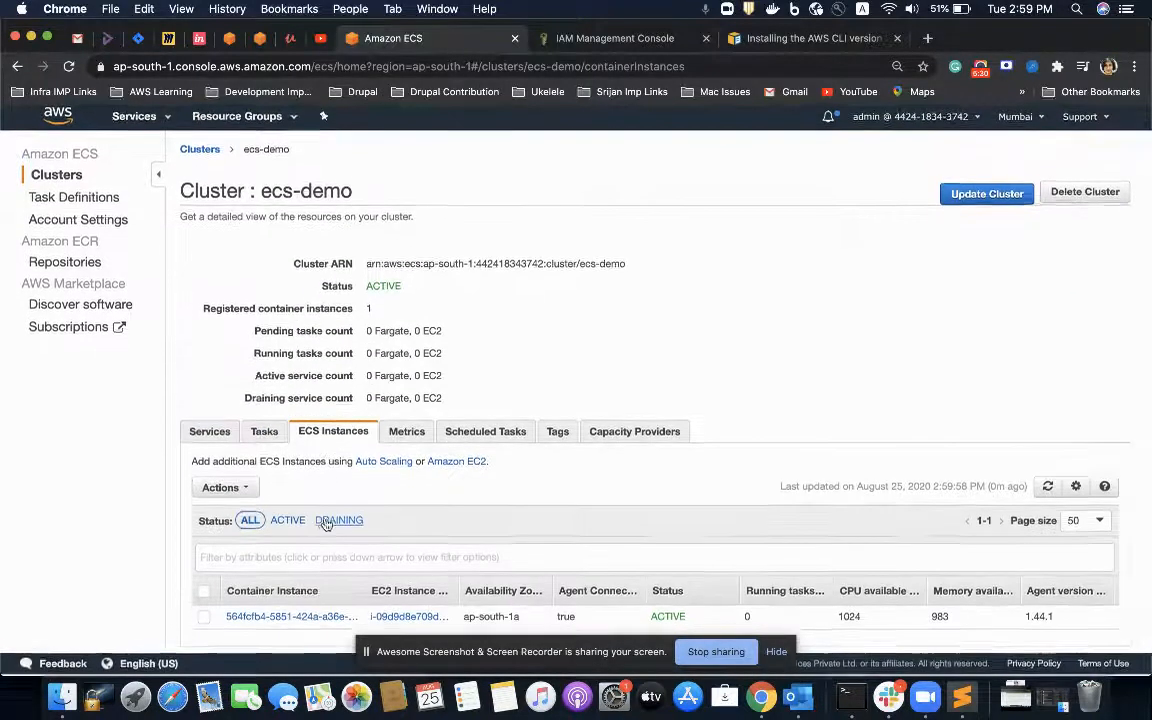
Step: Start creating a service in the ecs-demo cluster and choose the EC2 launch type
click(208, 433)
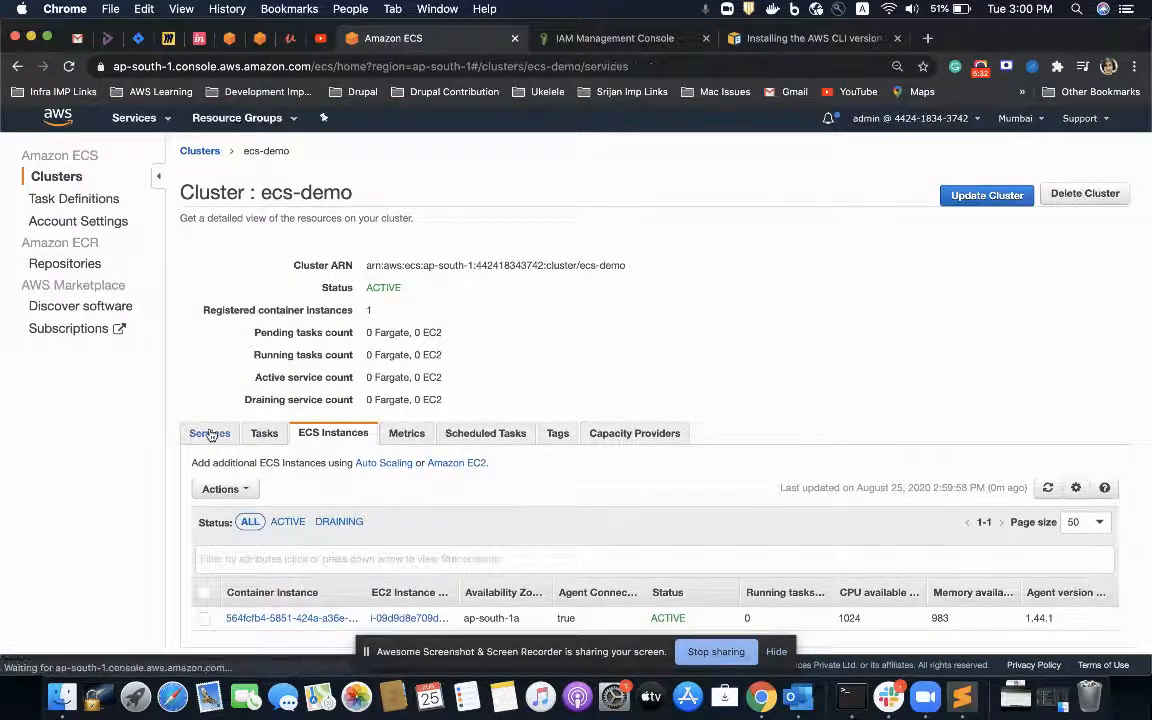
click(217, 478)
scroll(553, 231, down, 3)
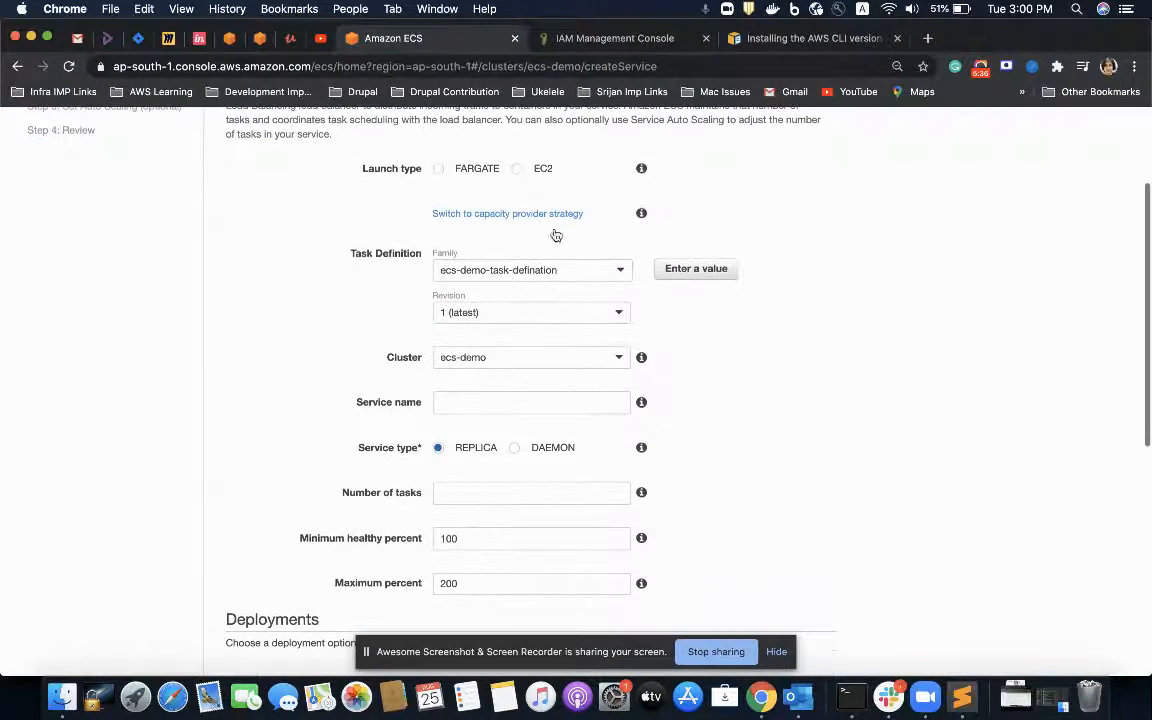
click(520, 170)
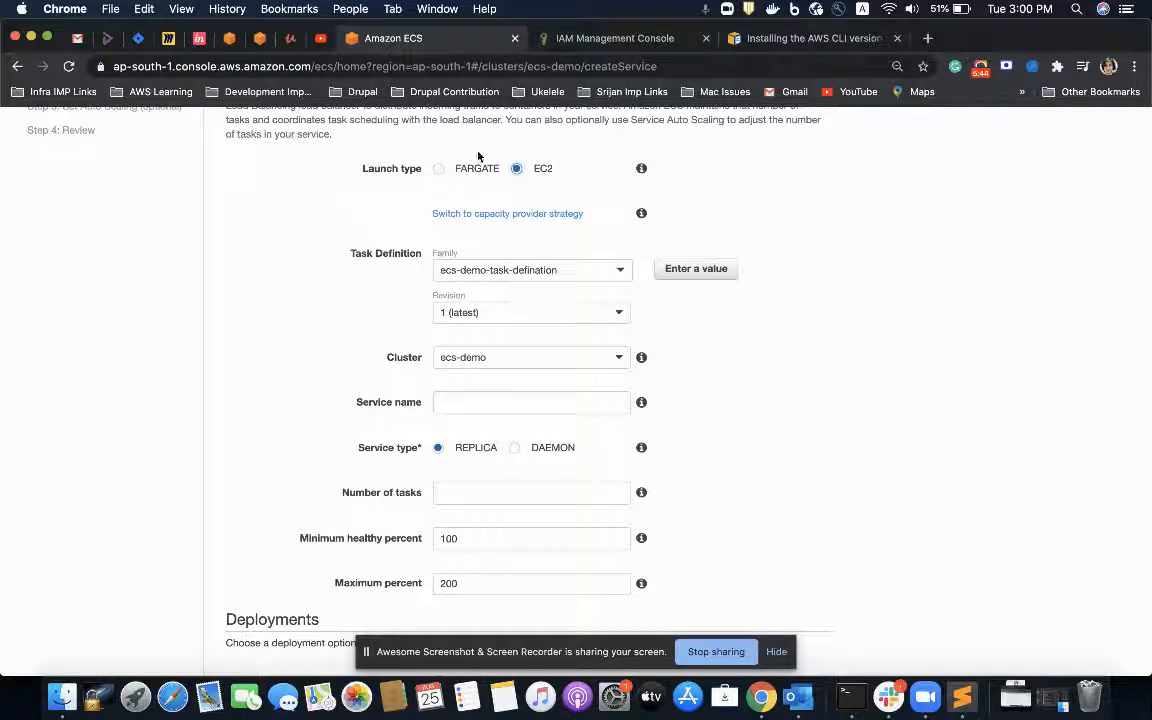
scroll(488, 311, down, 2)
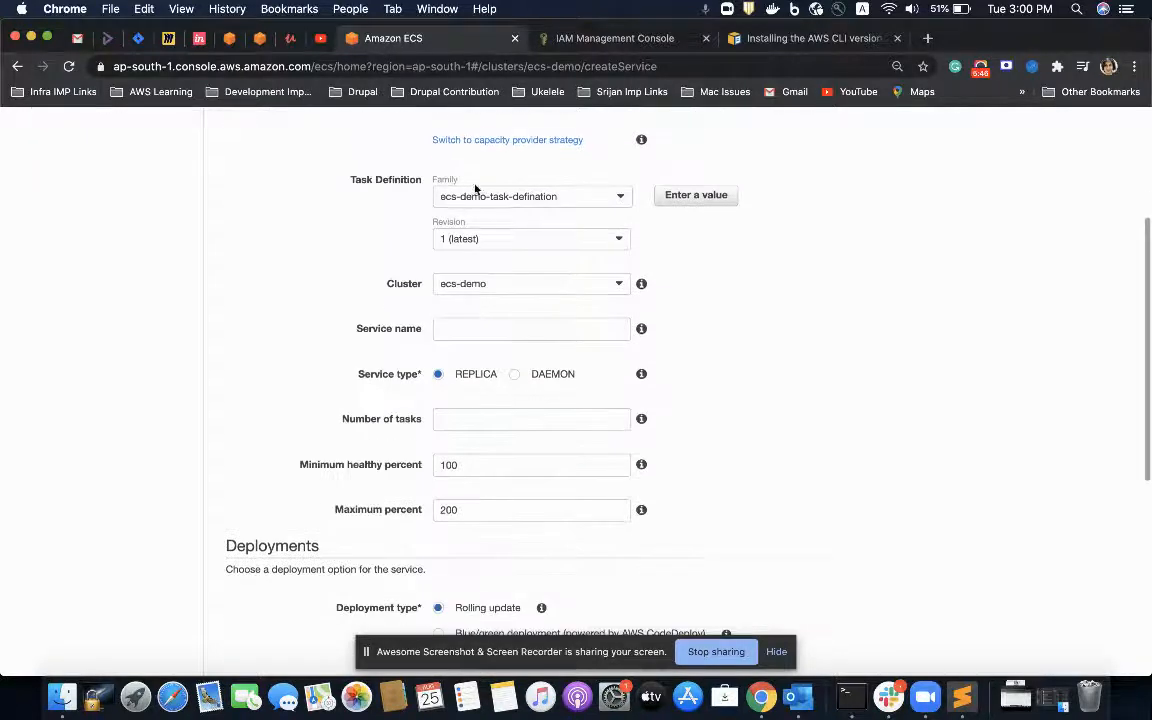
Step: Use revision 1 (latest) of ecs-demo-task-defination as the service's task definition and ecs-demo as its cluster
click(476, 190)
click(392, 231)
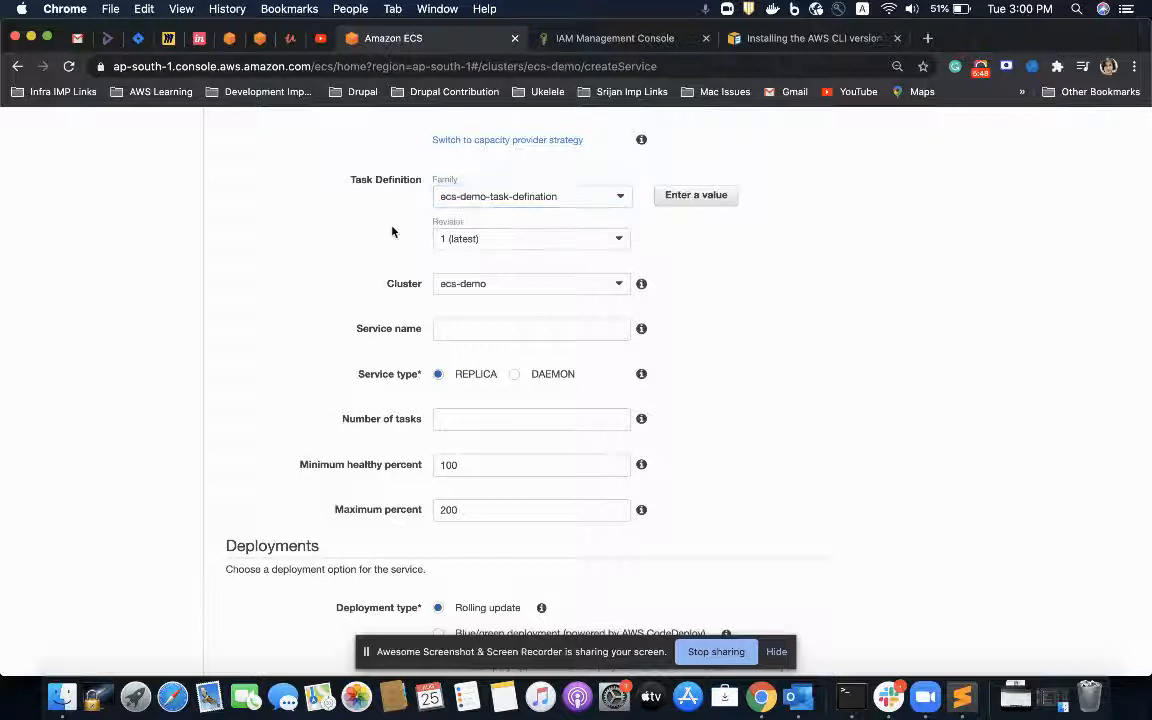
click(496, 239)
click(495, 240)
scroll(474, 276, down, 1)
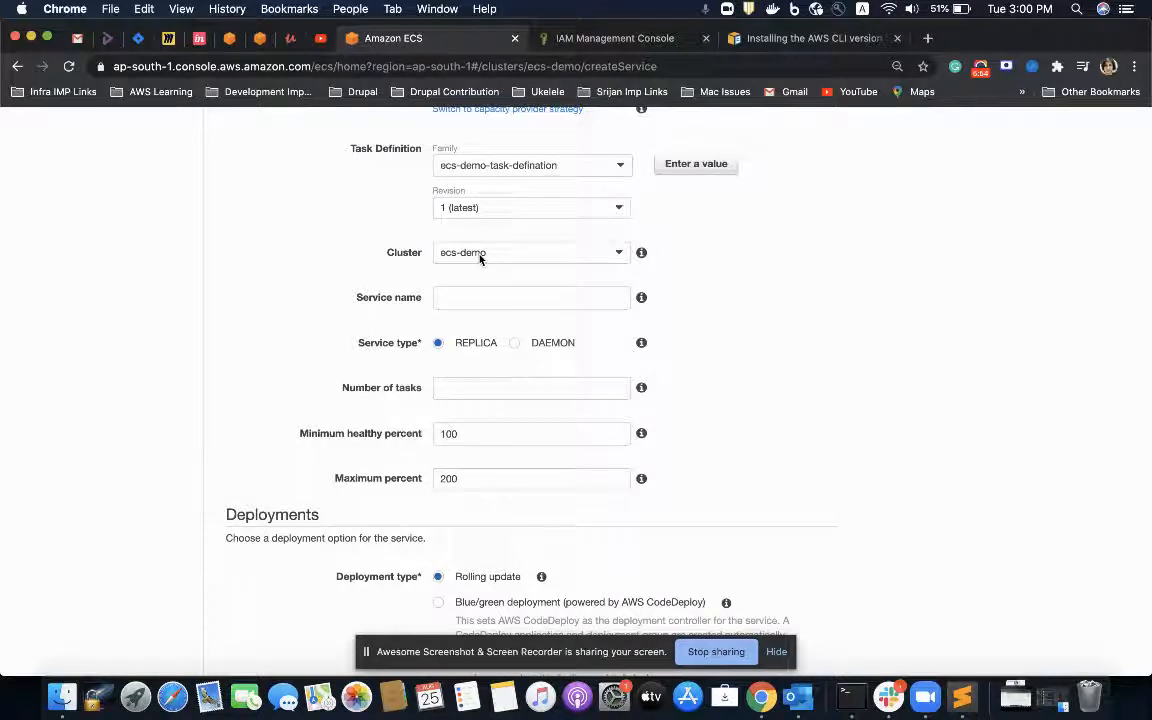
click(480, 257)
click(479, 275)
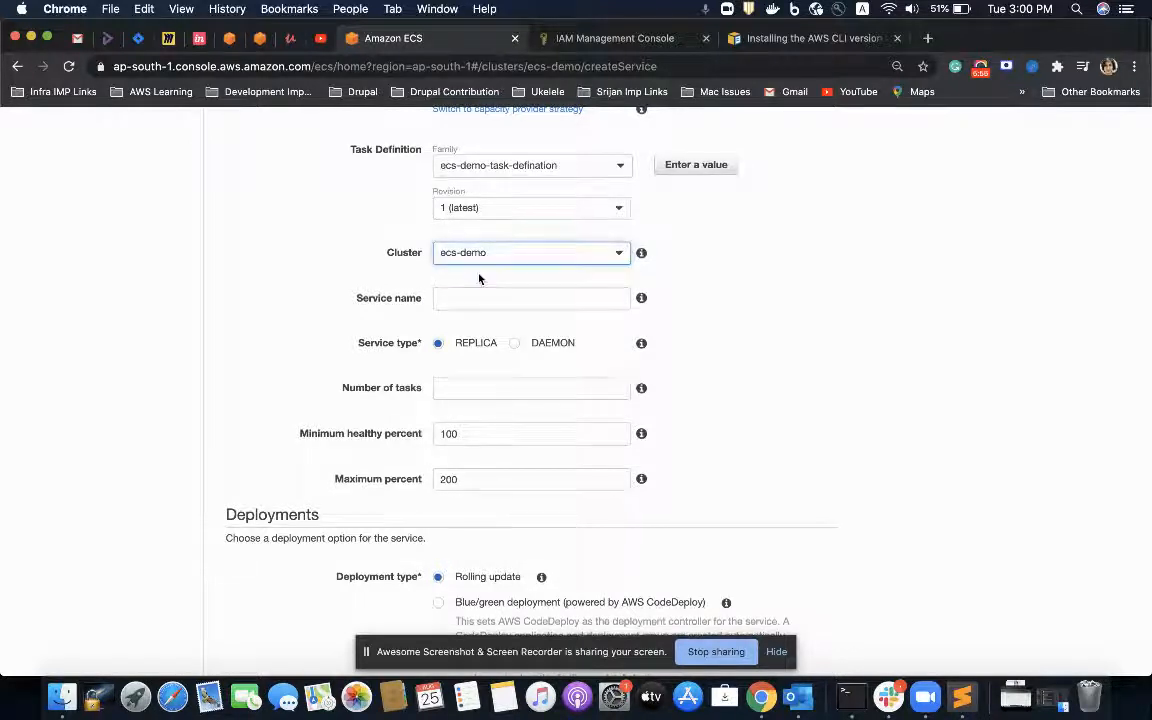
Step: Name the service ecs-demo-service
scroll(470, 250, down, 3)
click(452, 203)
text(ecs-service)
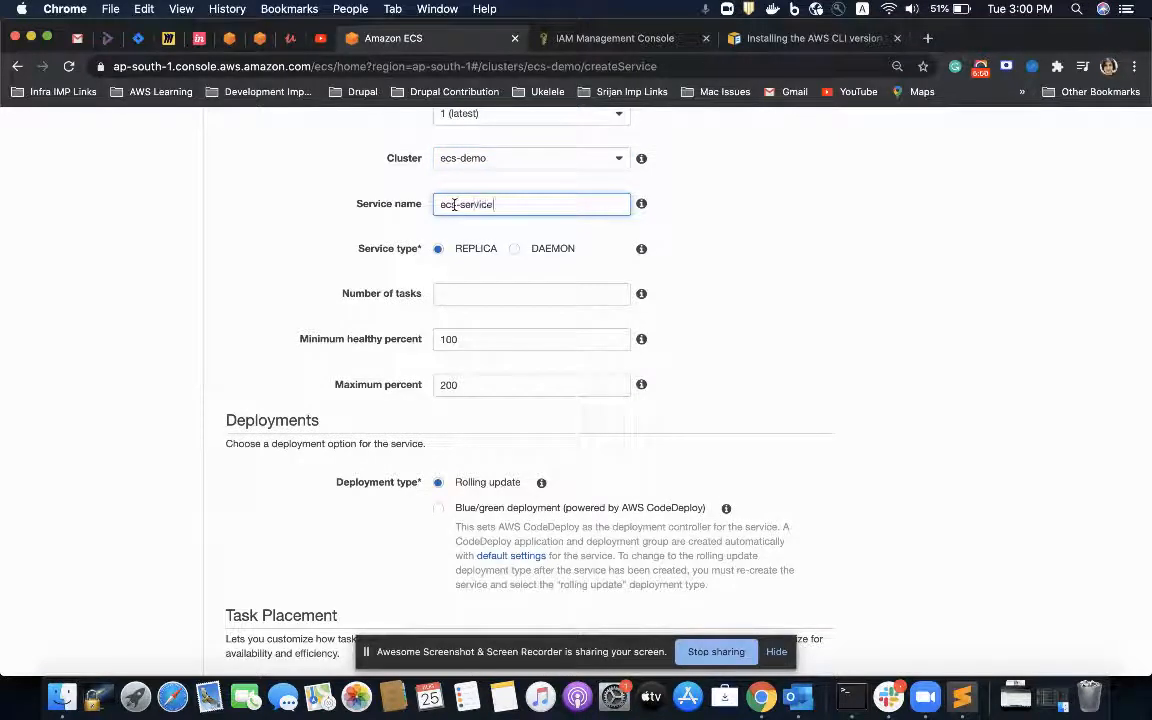
key(BackSpace)
key(BackSpace)
key(BackSpace)
key(BackSpace)
text(emo)
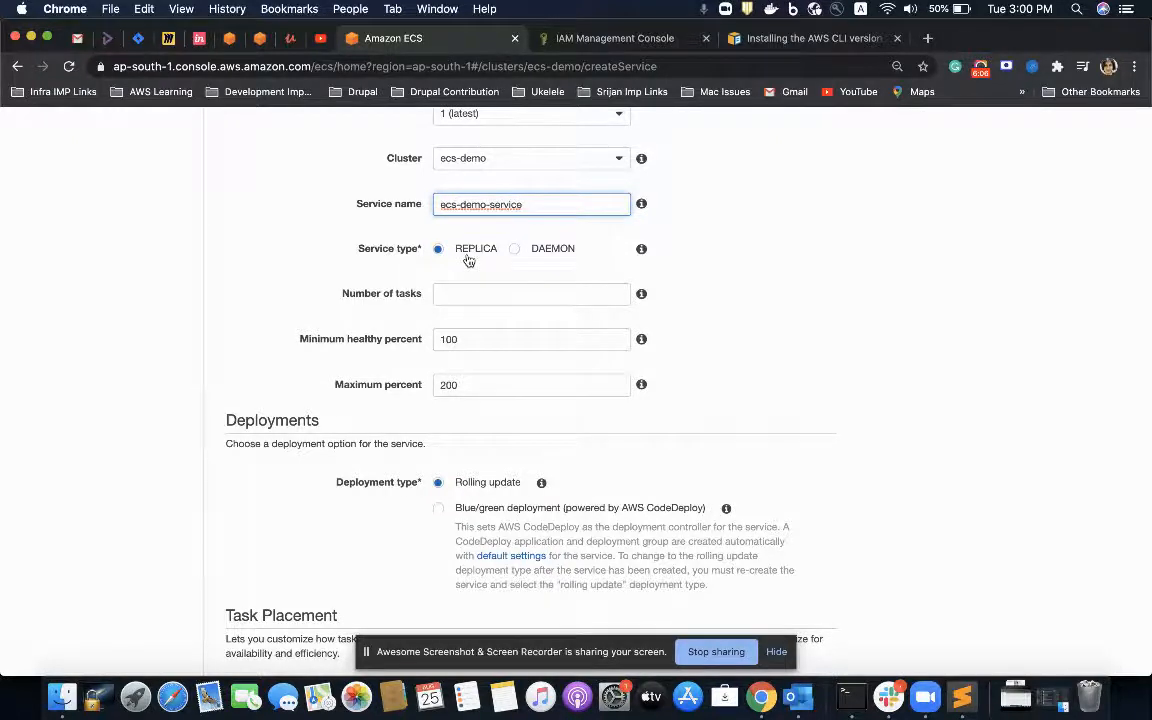
Step: Keep the REPLICA service type, set the number of tasks to 1 and leave the deployment and task placement settings at their defaults
scroll(468, 260, down, 2)
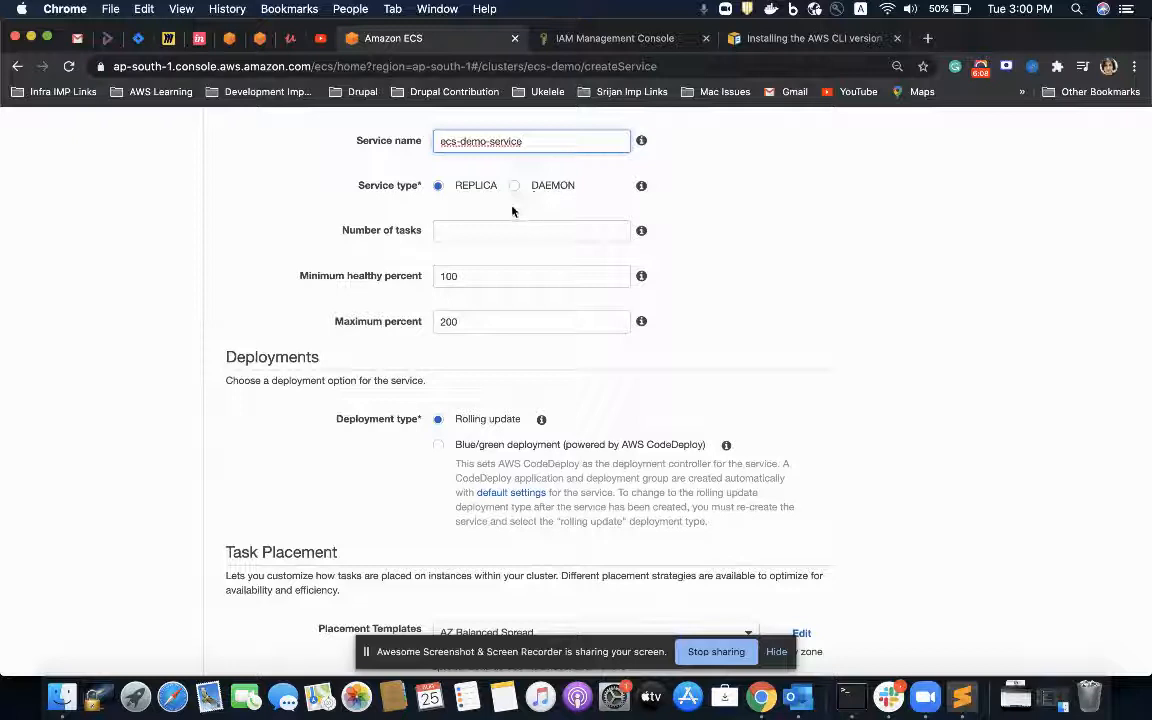
mouse_move(639, 188)
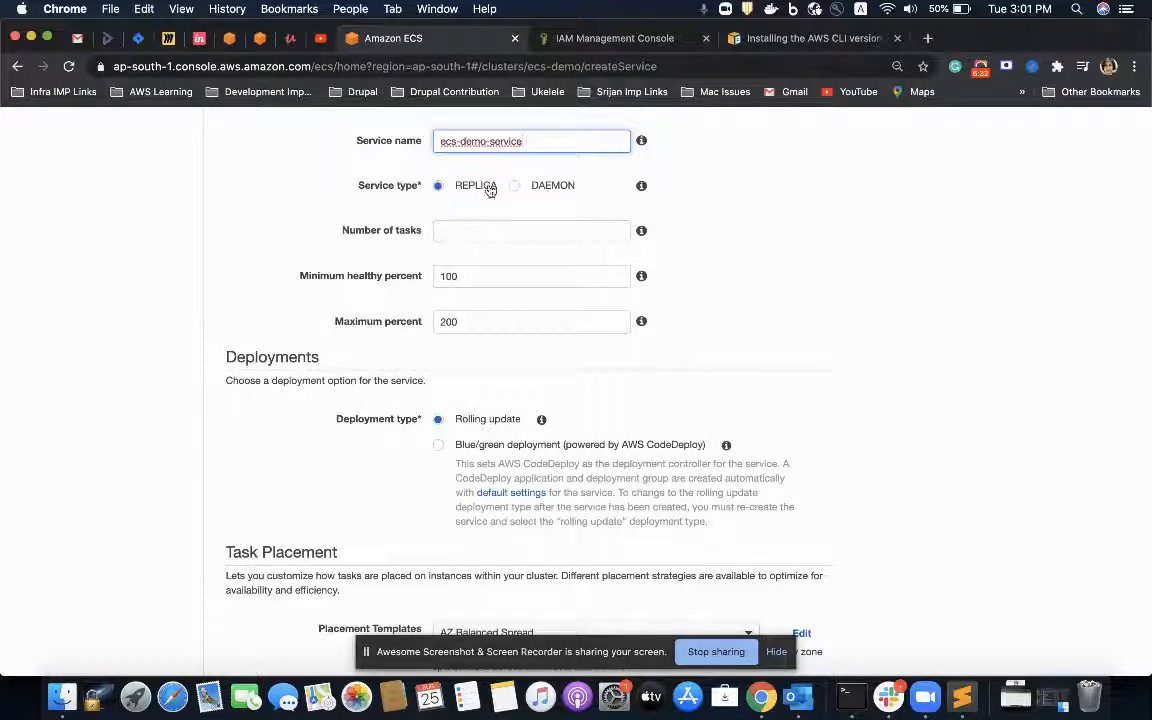
click(477, 236)
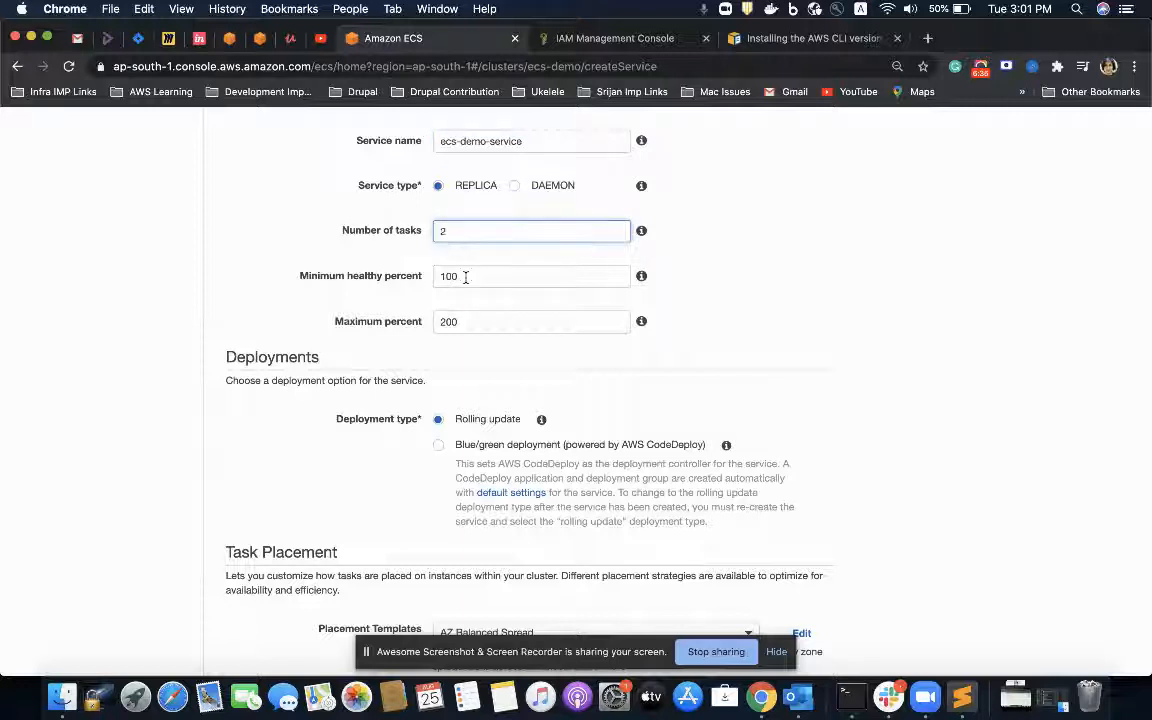
scroll(465, 277, down, 2)
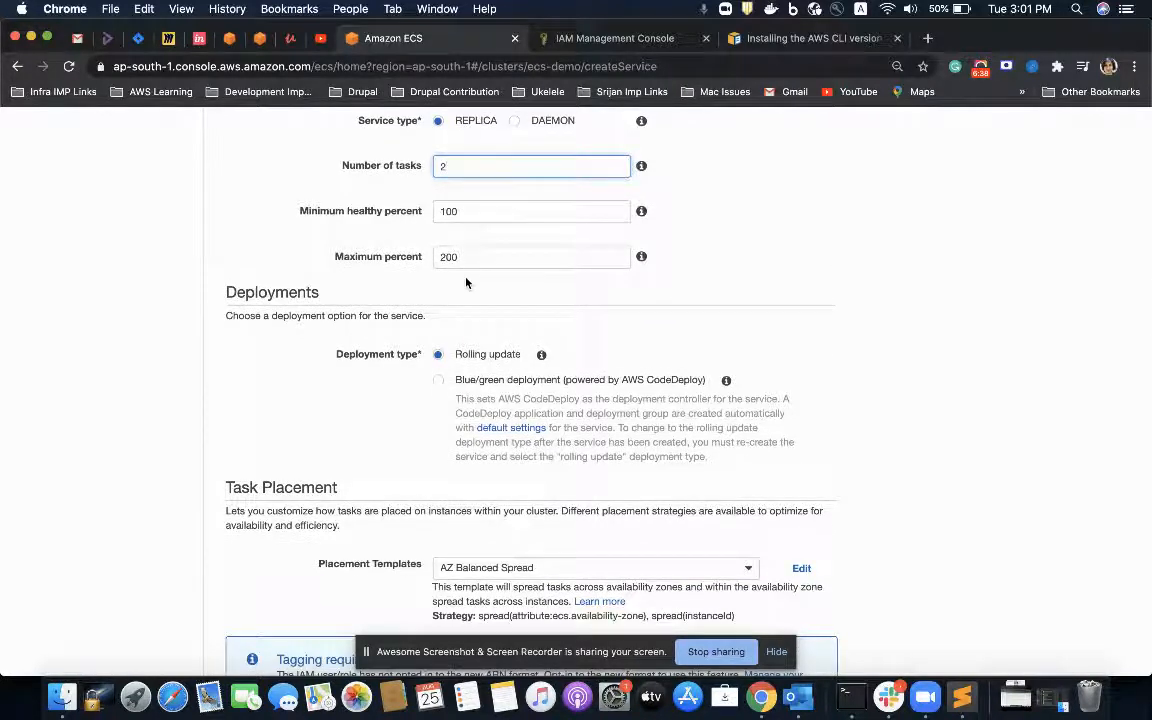
key(BackSpace)
text(1)
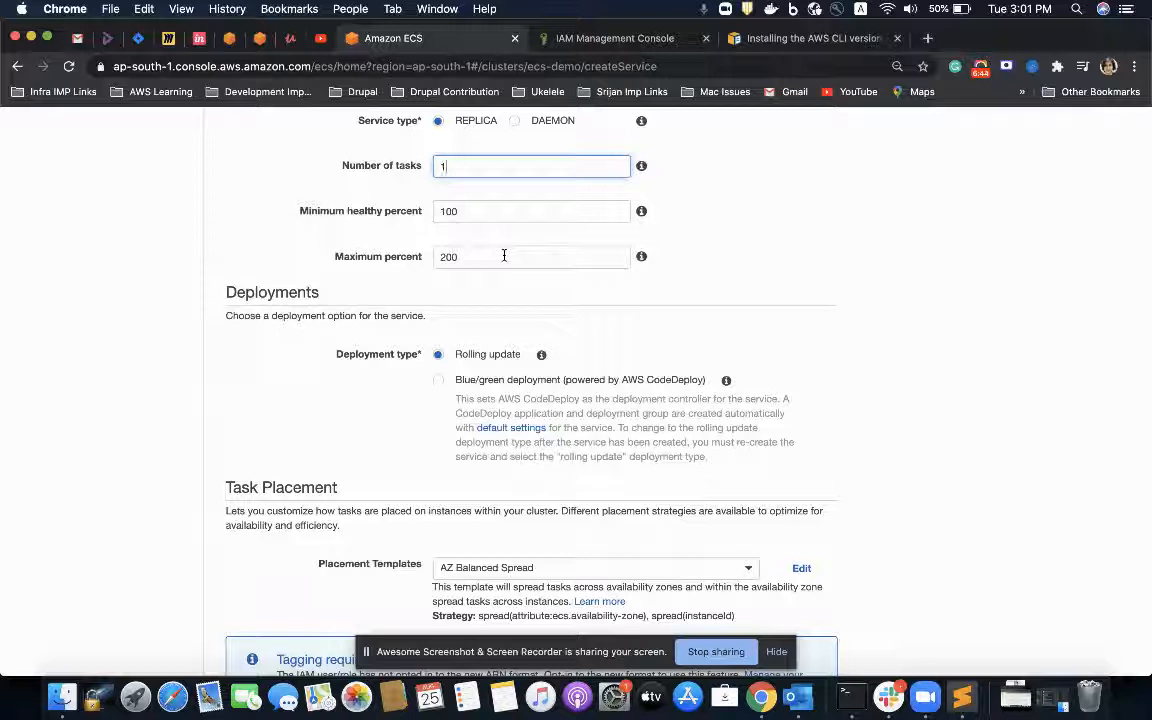
scroll(504, 255, down, 1)
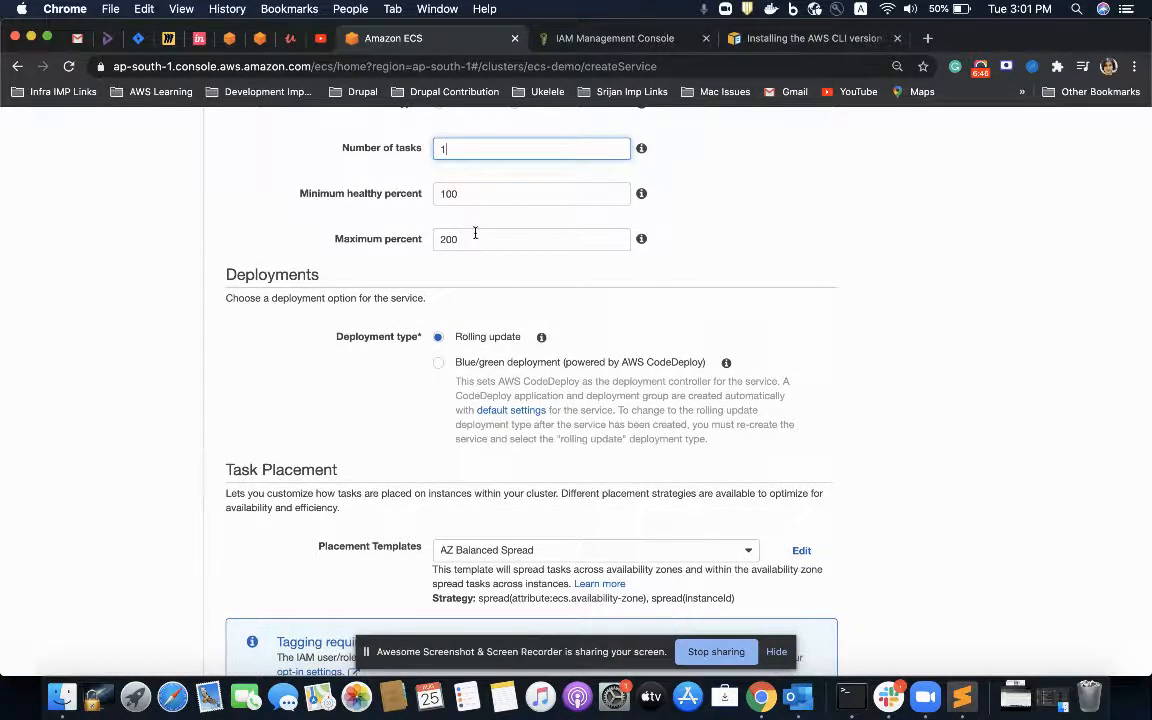
scroll(475, 233, down, 3)
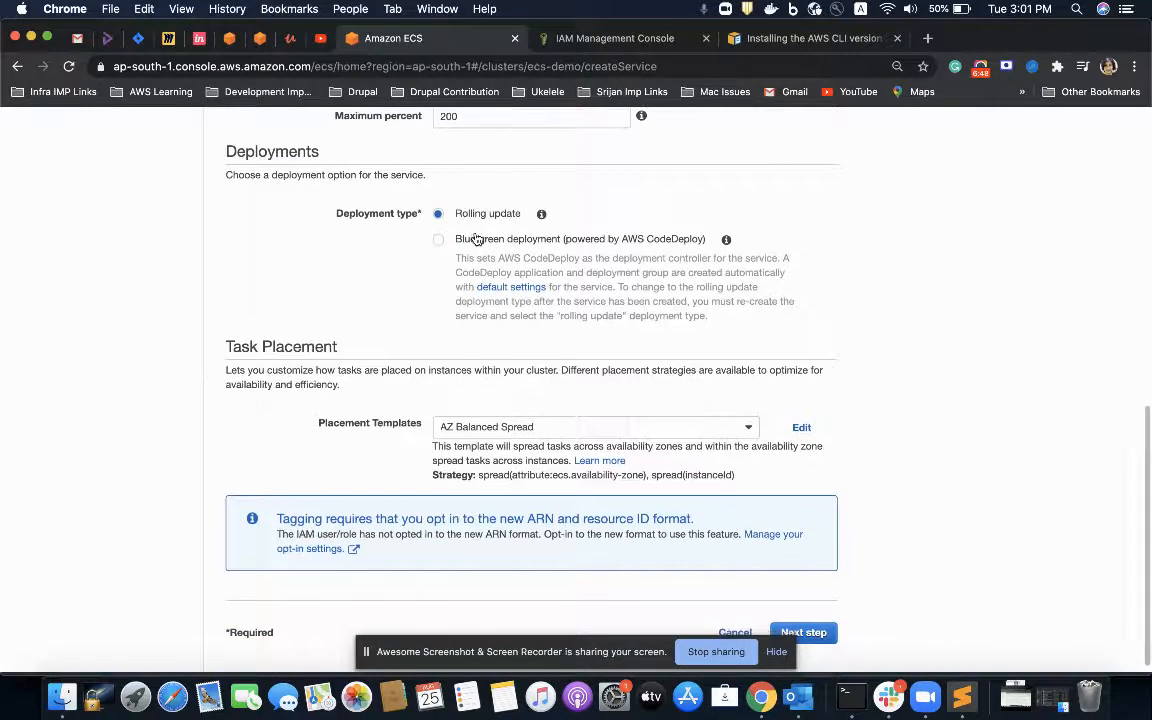
Step: Review the deployment types and the available placement templates, keeping Rolling update and AZ Balanced Spread
scroll(475, 238, down, 1)
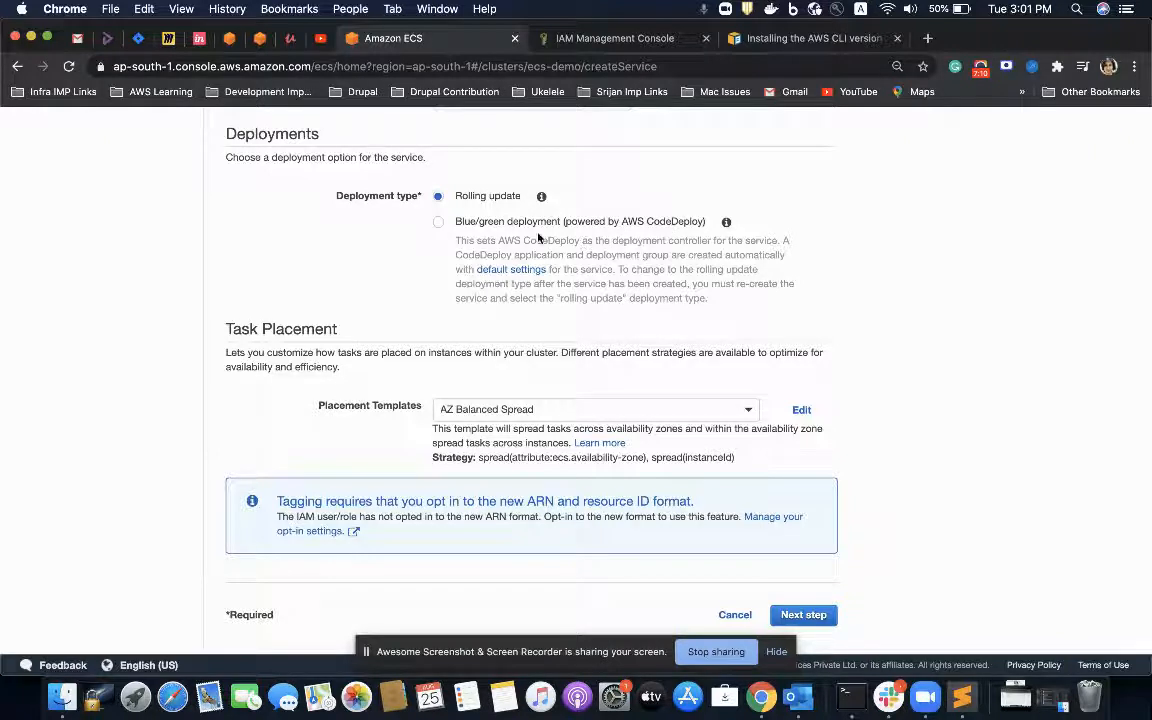
scroll(412, 214, up, 5)
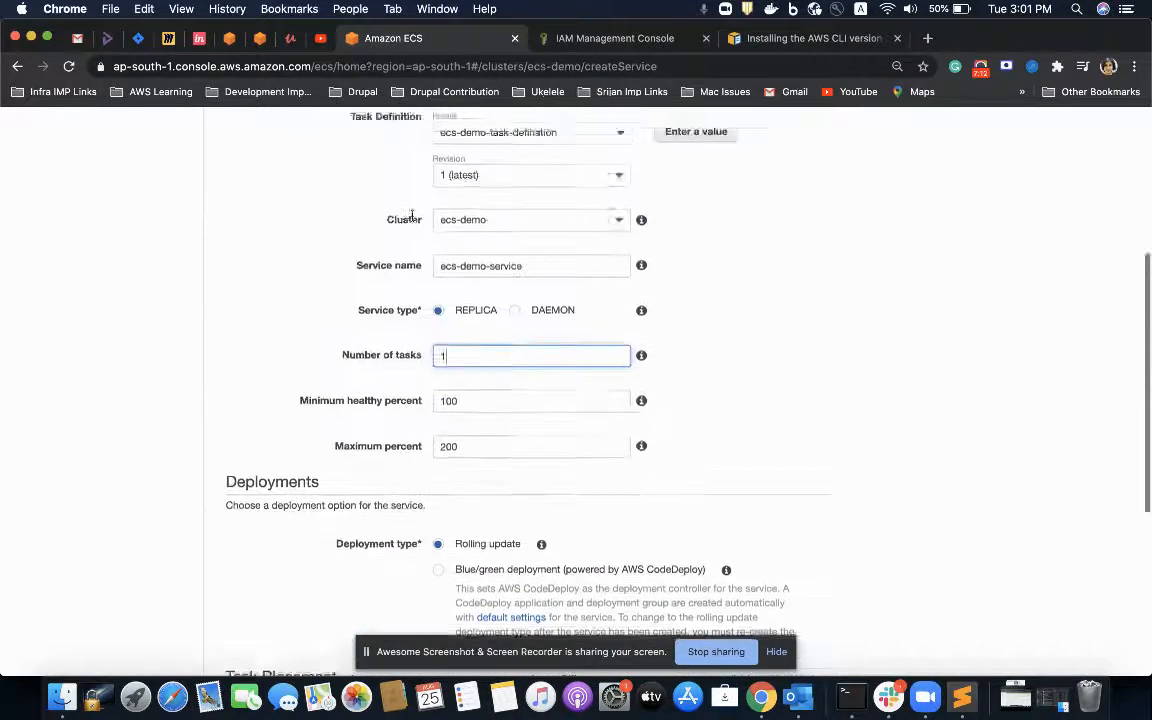
scroll(411, 216, down, 4)
scroll(476, 447, down, 1)
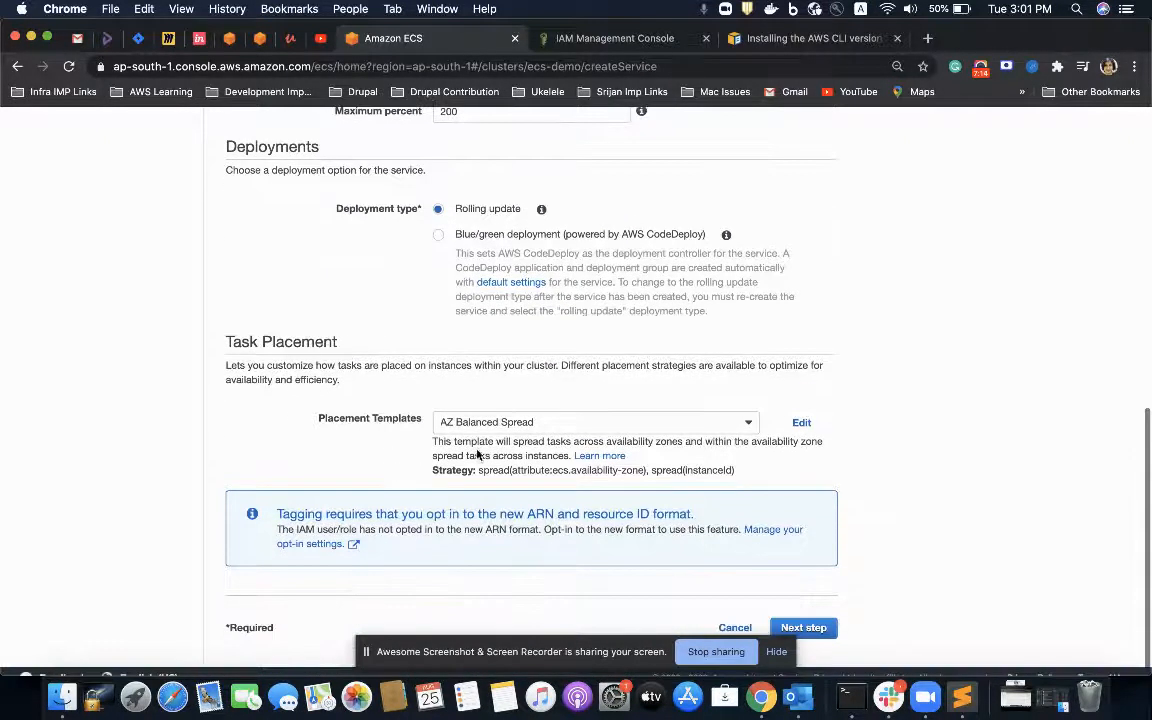
click(501, 428)
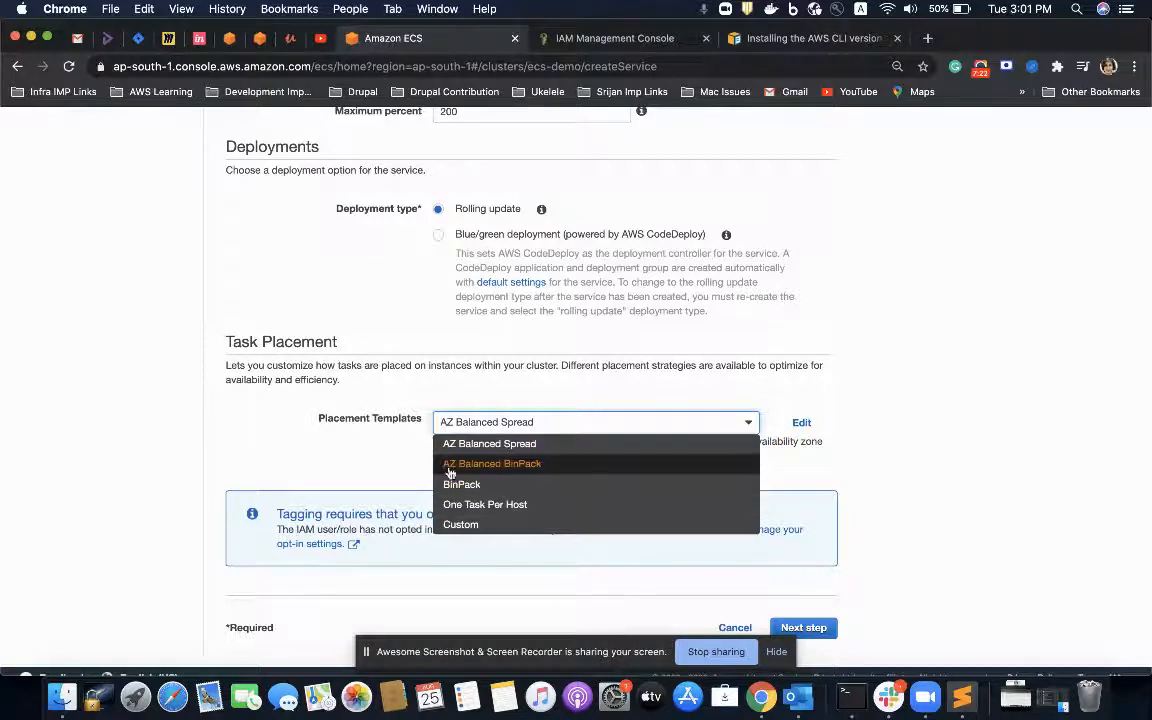
click(374, 408)
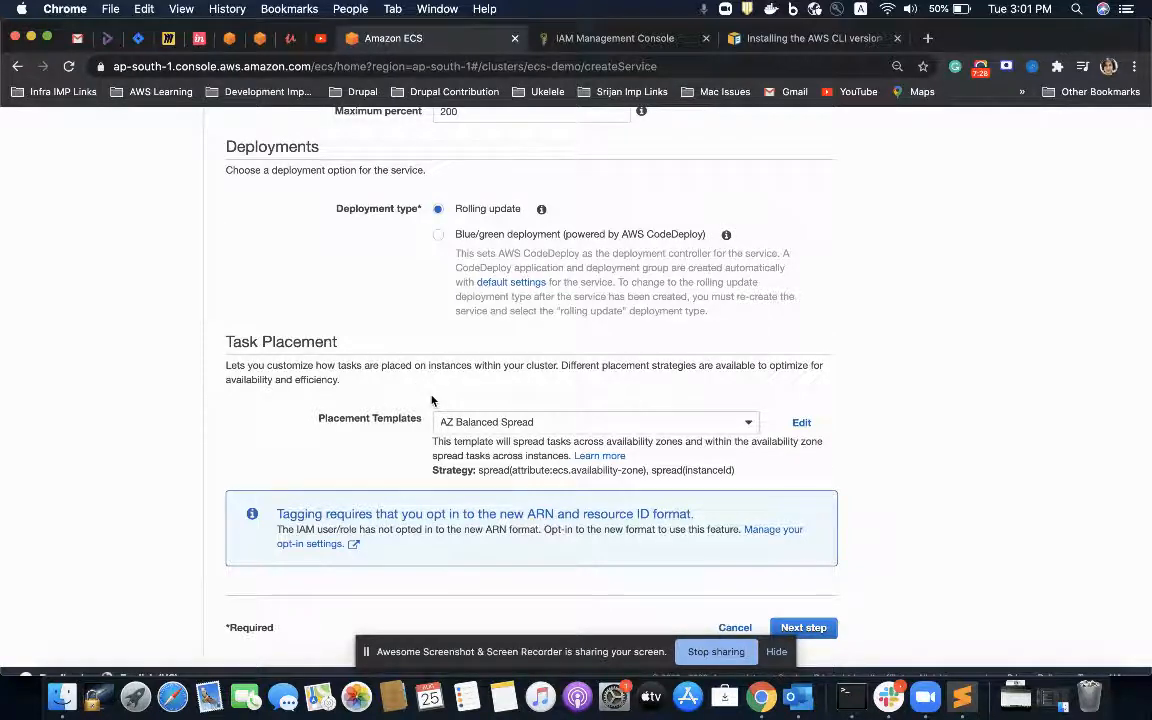
click(458, 421)
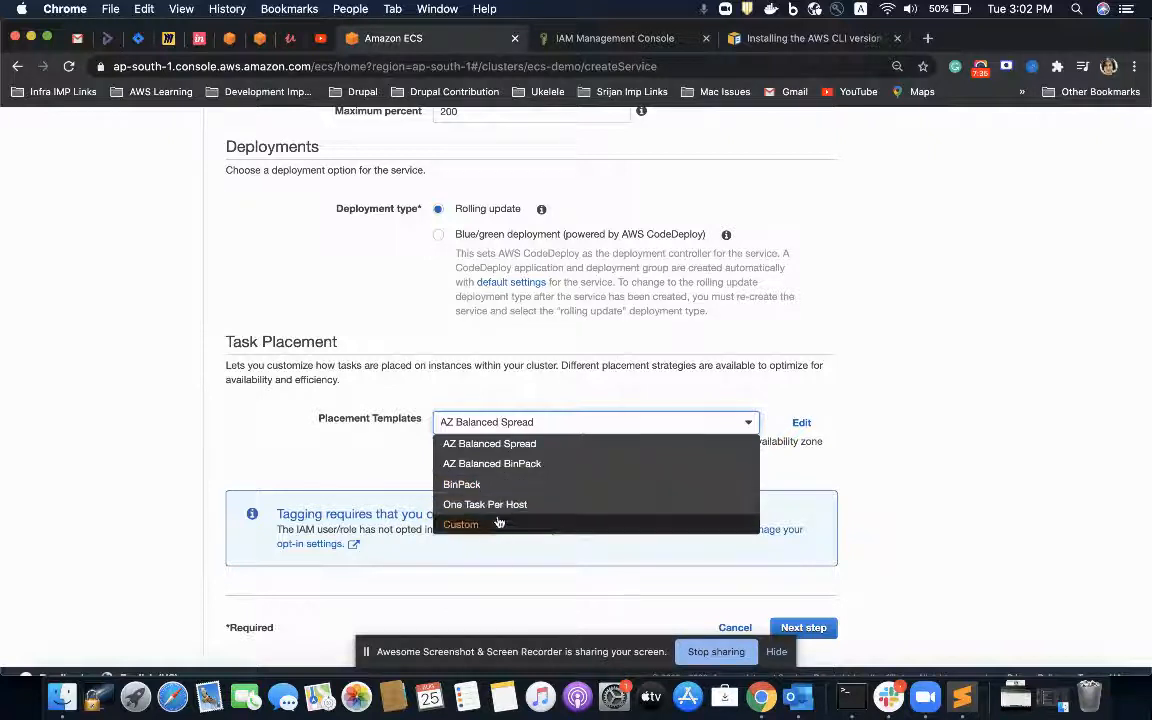
click(401, 442)
click(519, 424)
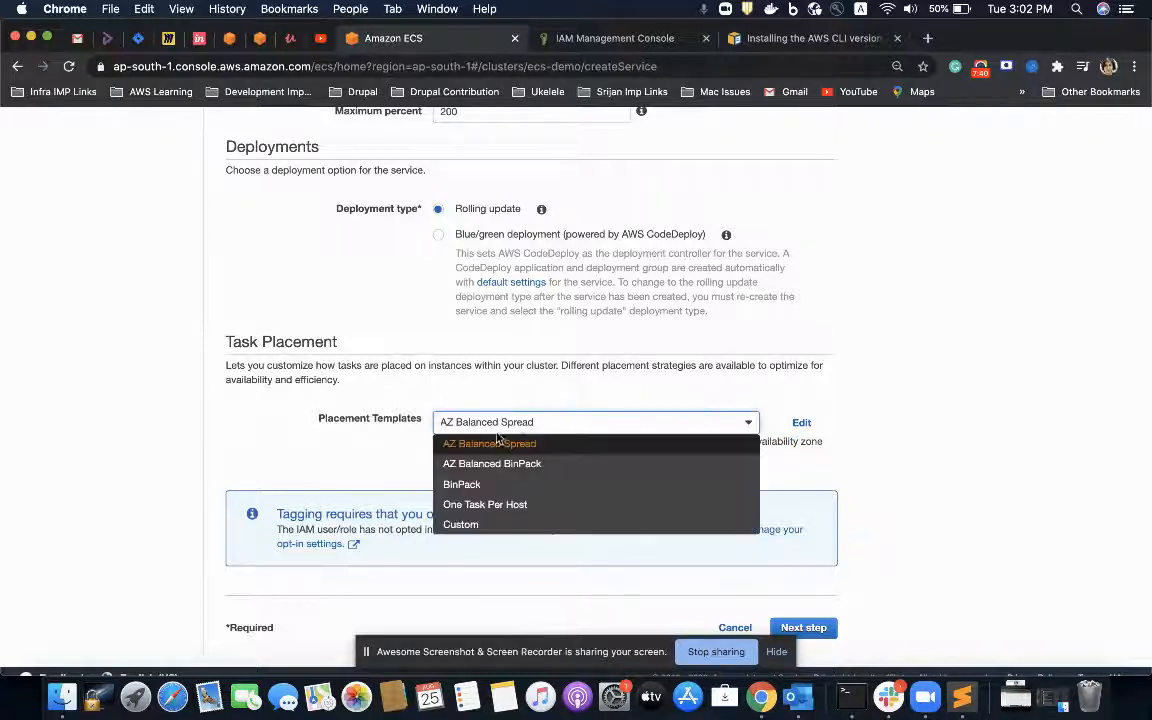
click(509, 424)
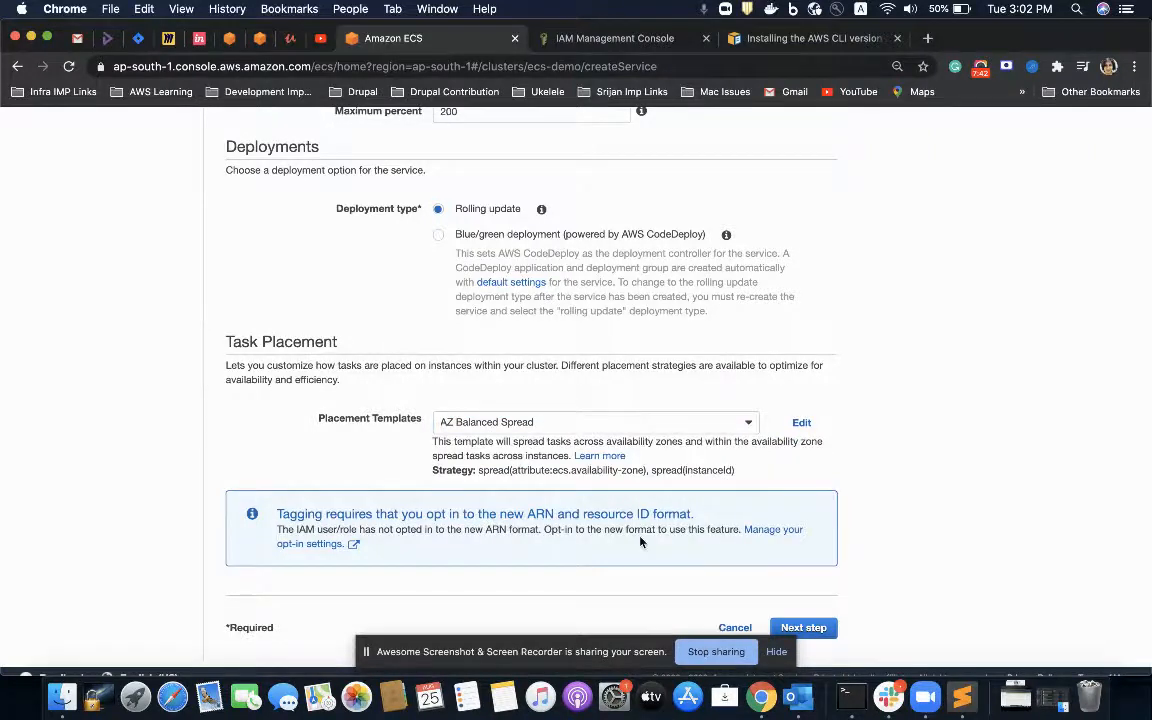
Step: Set the service's launch type to EC2 and continue to the network configuration
scroll(641, 541, down, 1)
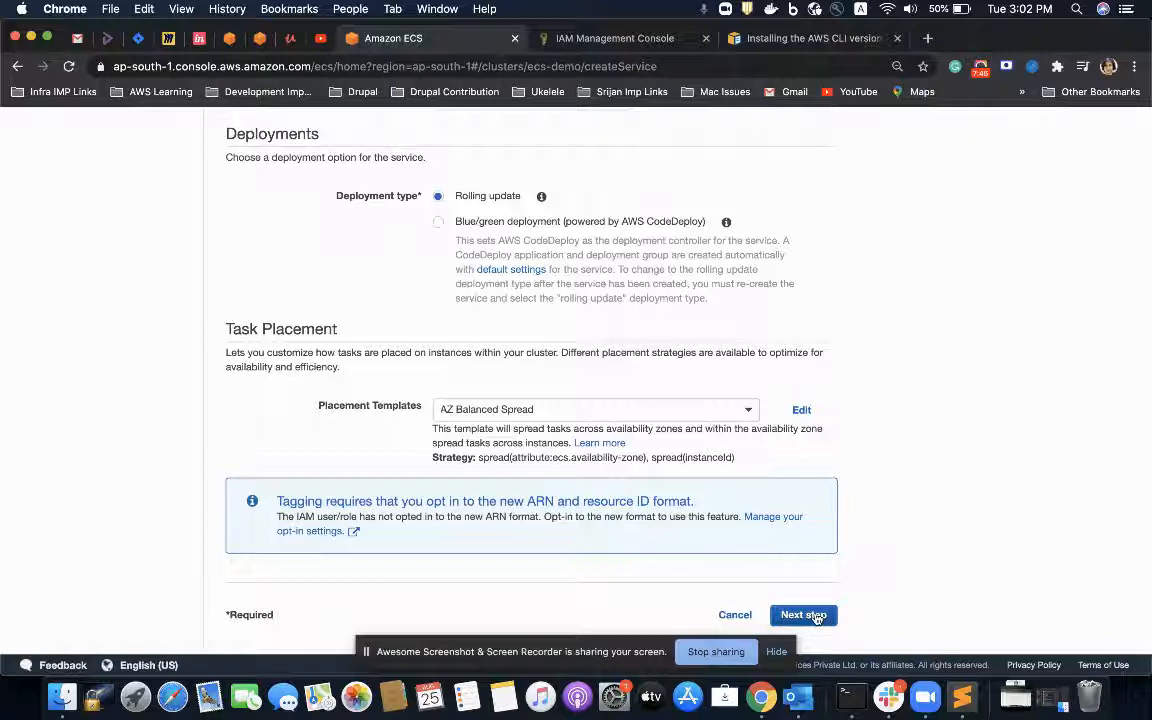
scroll(797, 445, up, 15)
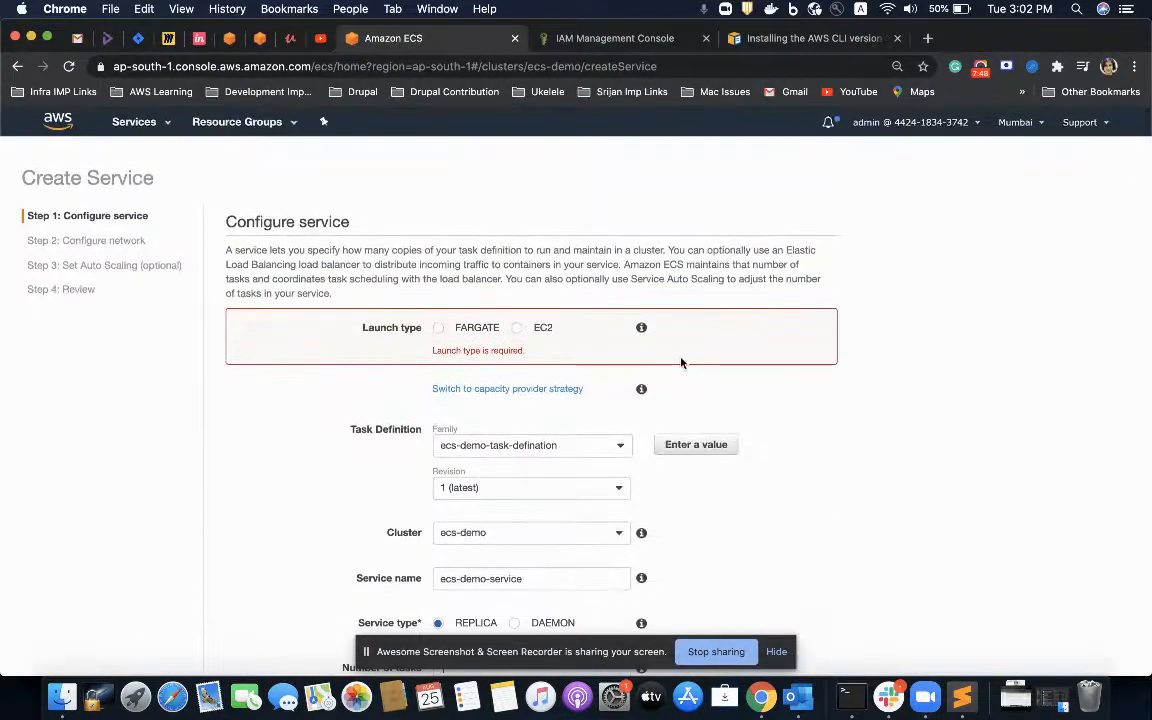
click(513, 329)
scroll(759, 489, down, 15)
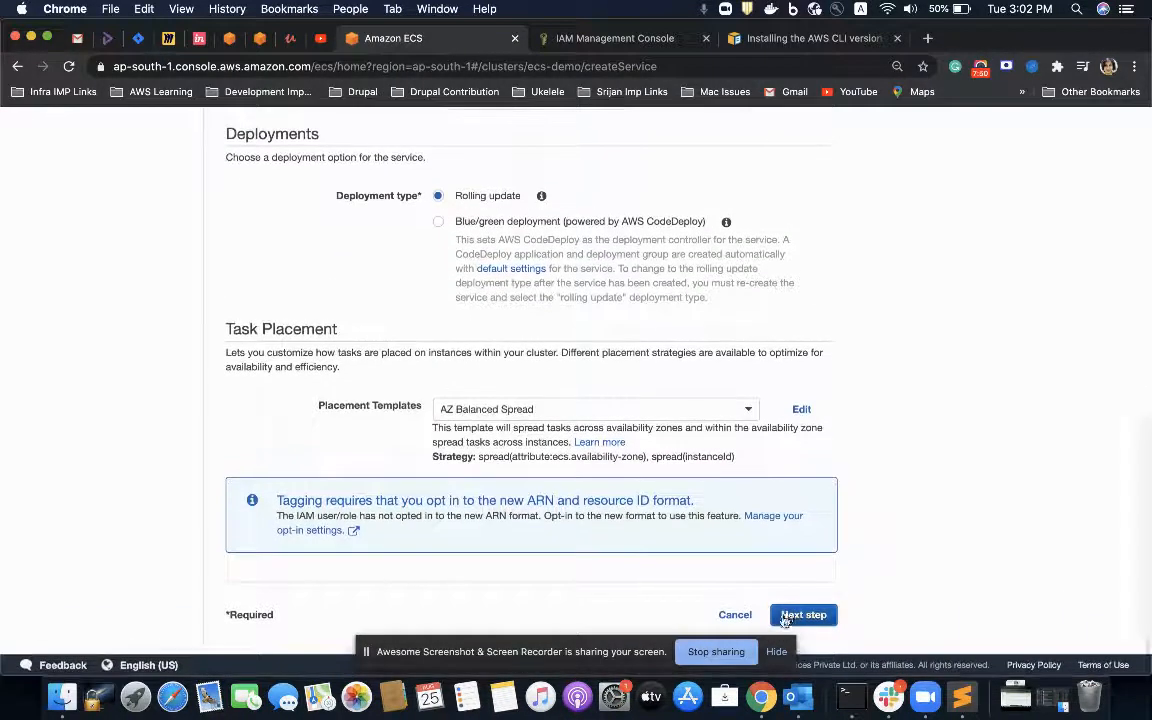
click(787, 617)
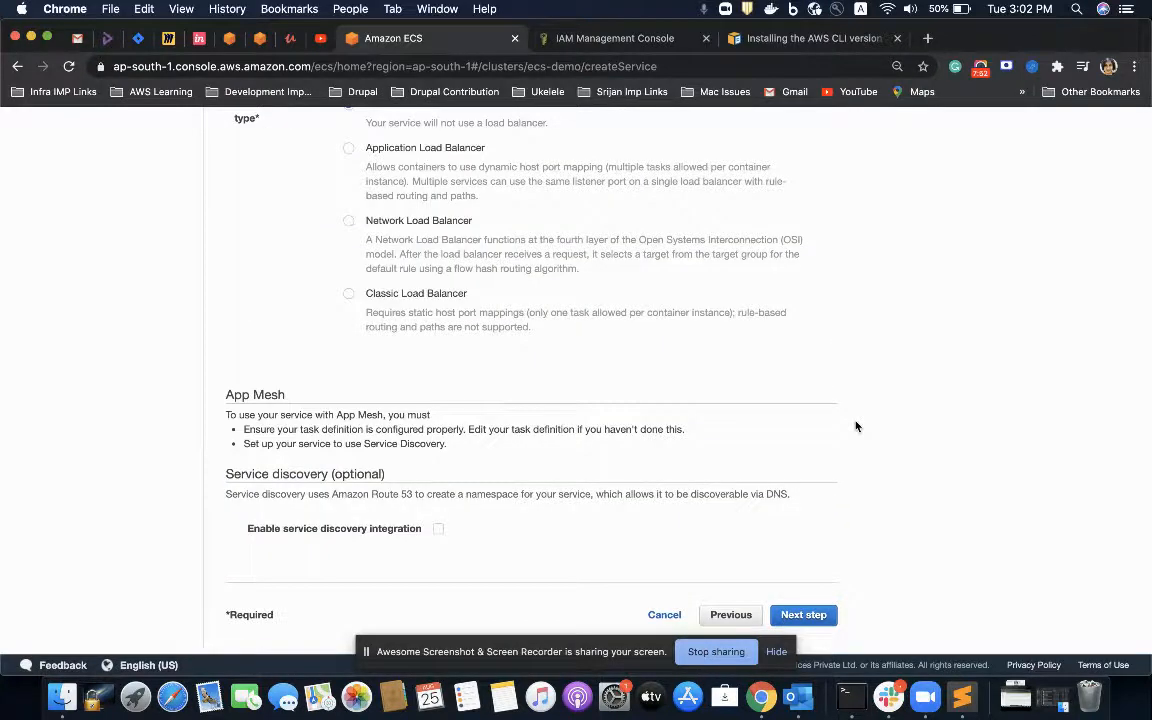
Step: Keep the load balancer type at None and service discovery integration disabled, and continue to the auto scaling settings
scroll(855, 424, up, 5)
scroll(612, 408, down, 2)
scroll(612, 408, down, 1)
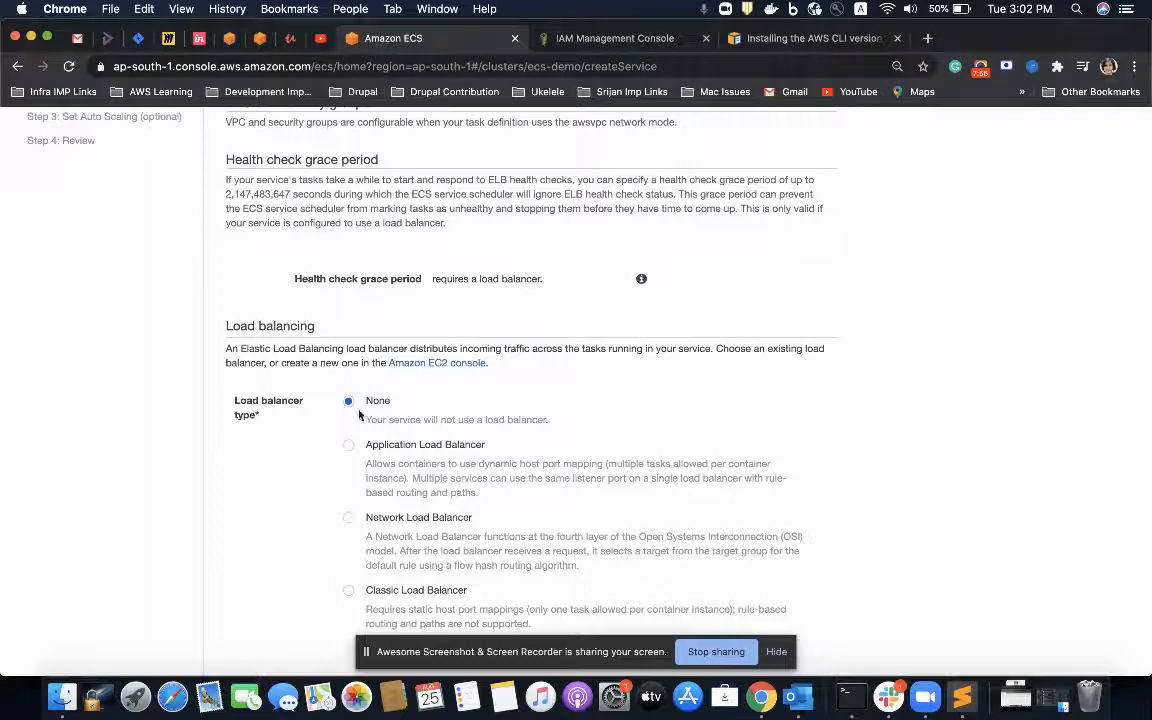
scroll(399, 423, down, 2)
scroll(365, 440, down, 2)
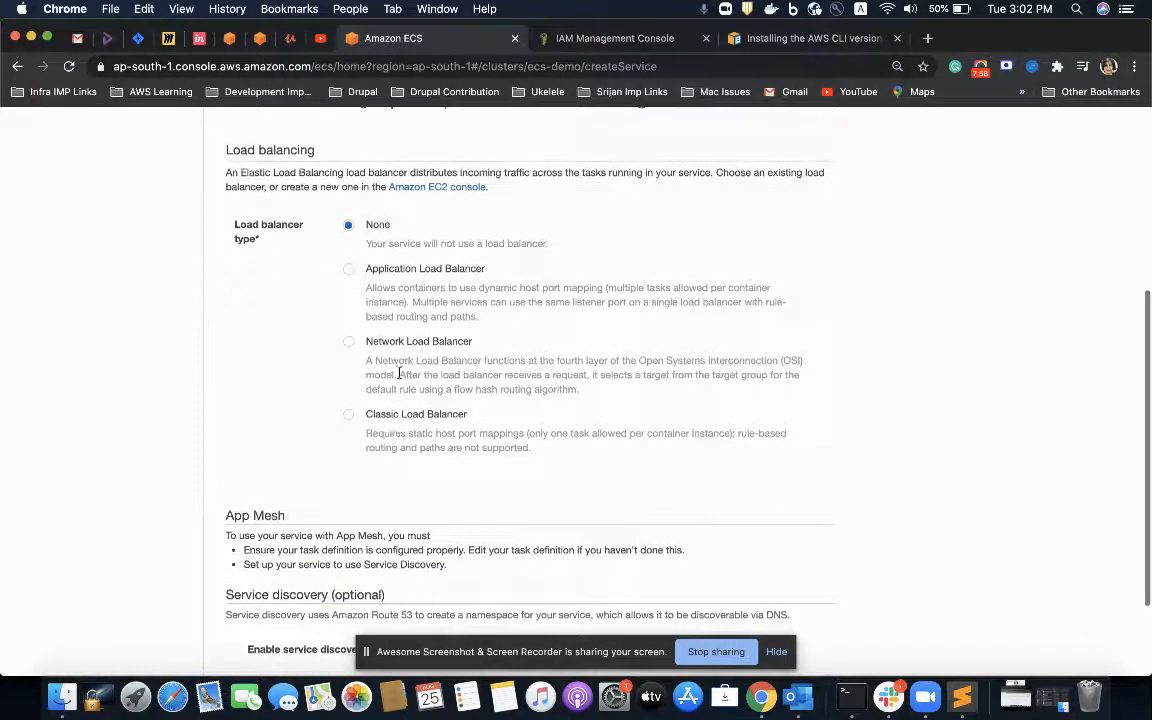
scroll(383, 338, down, 3)
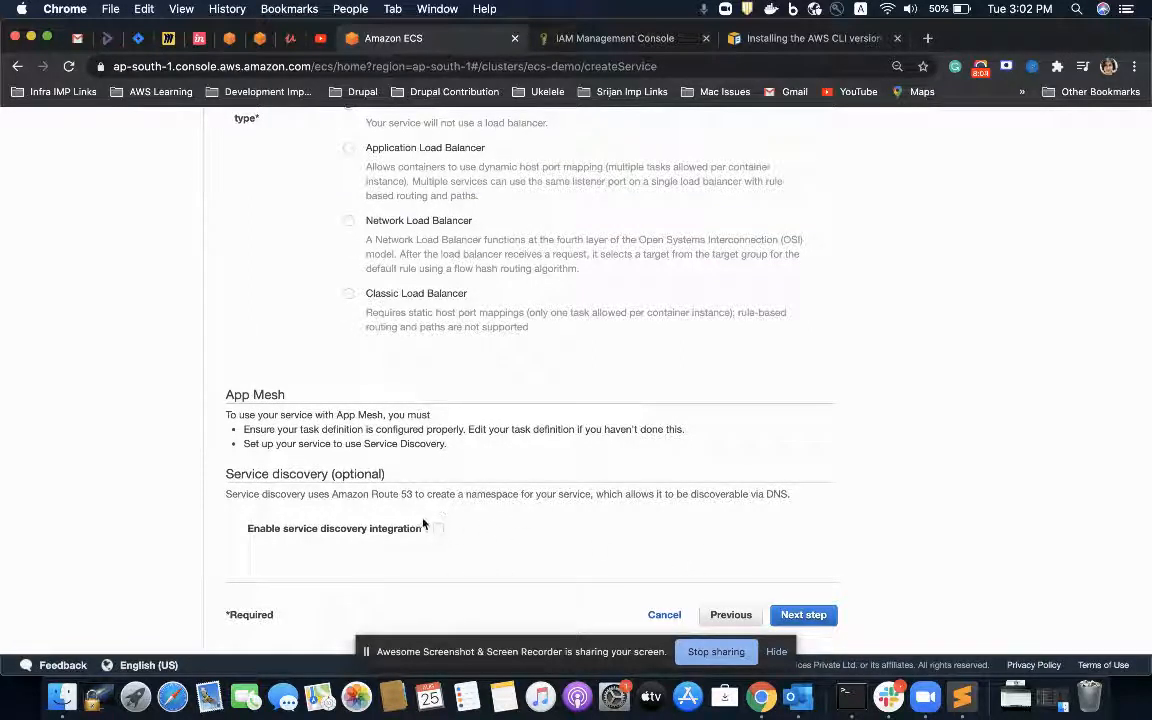
scroll(694, 441, up, 10)
scroll(650, 370, down, 10)
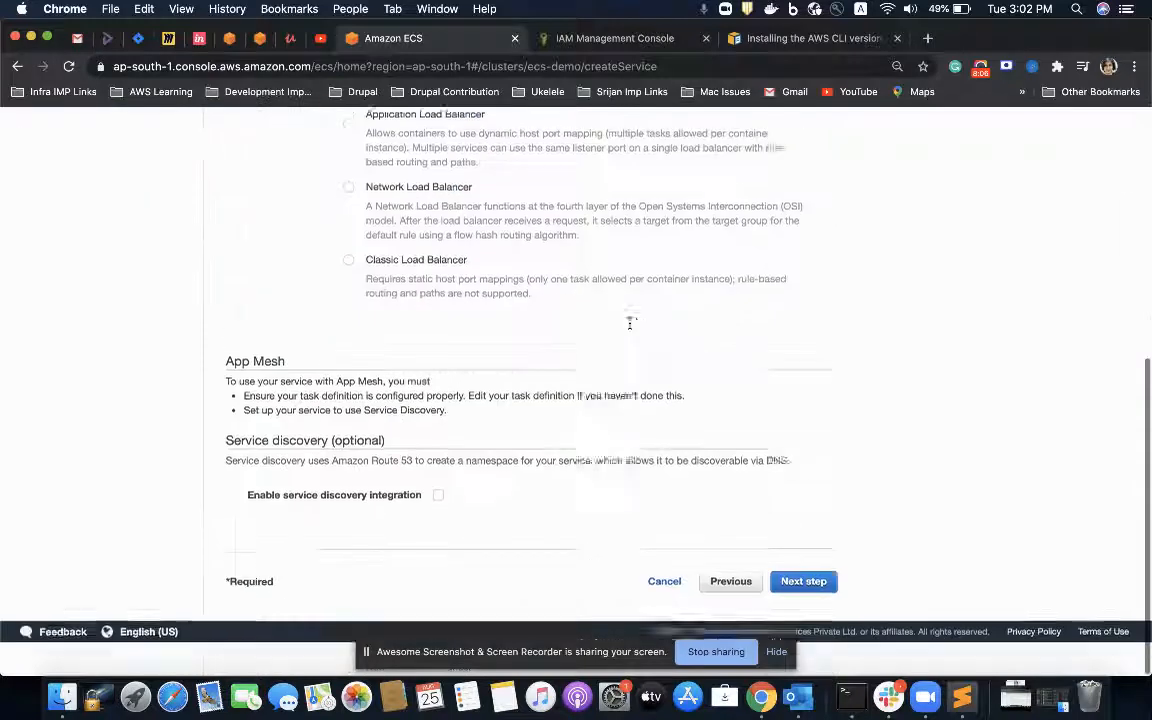
click(812, 614)
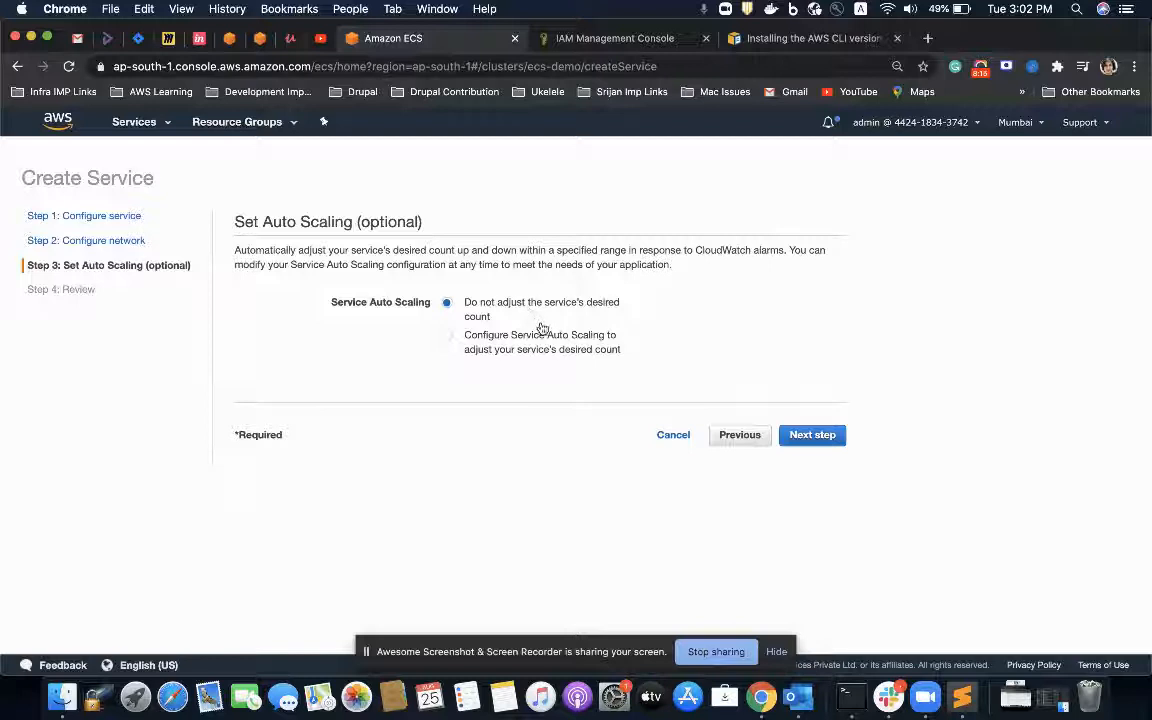
Step: Leave the service's desired count unadjusted by auto scaling, review the configuration and create the service
click(812, 436)
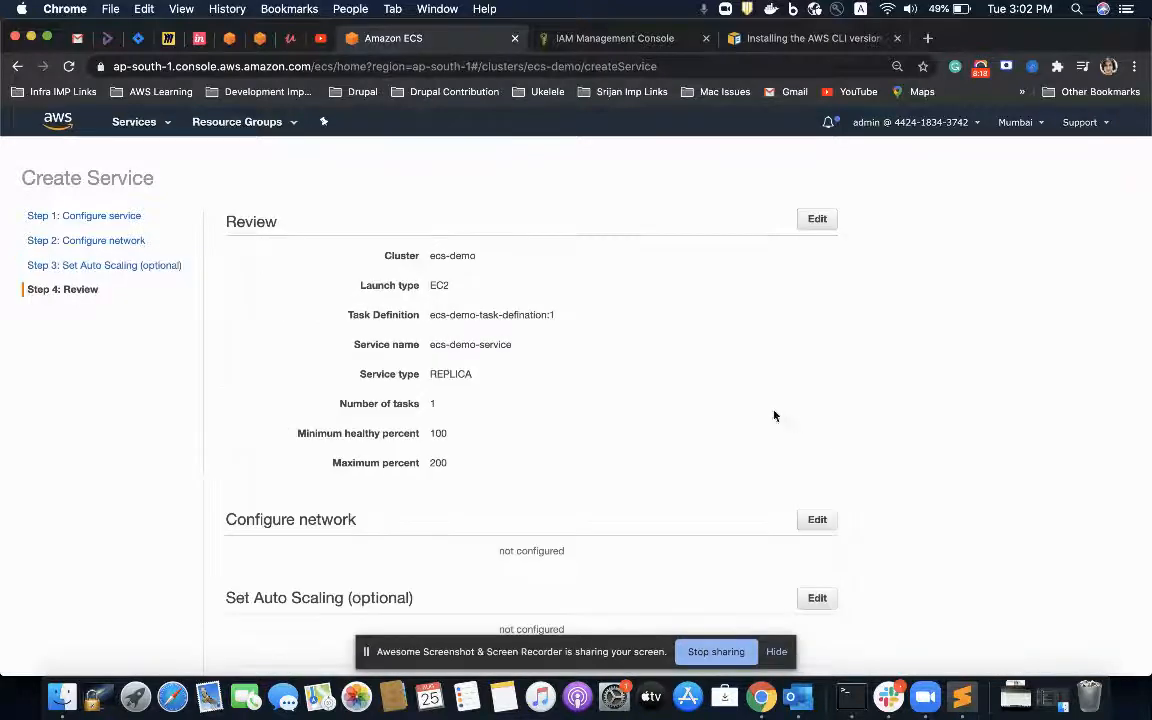
scroll(756, 407, down, 3)
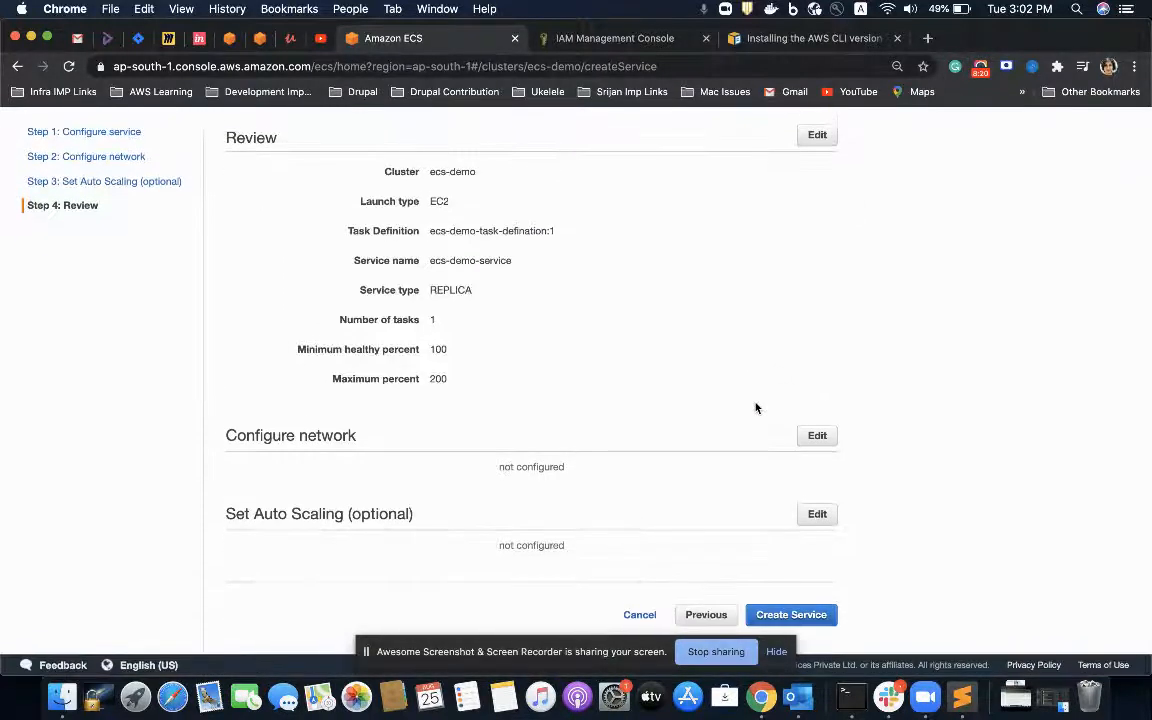
scroll(756, 407, up, 3)
scroll(625, 373, down, 2)
click(781, 615)
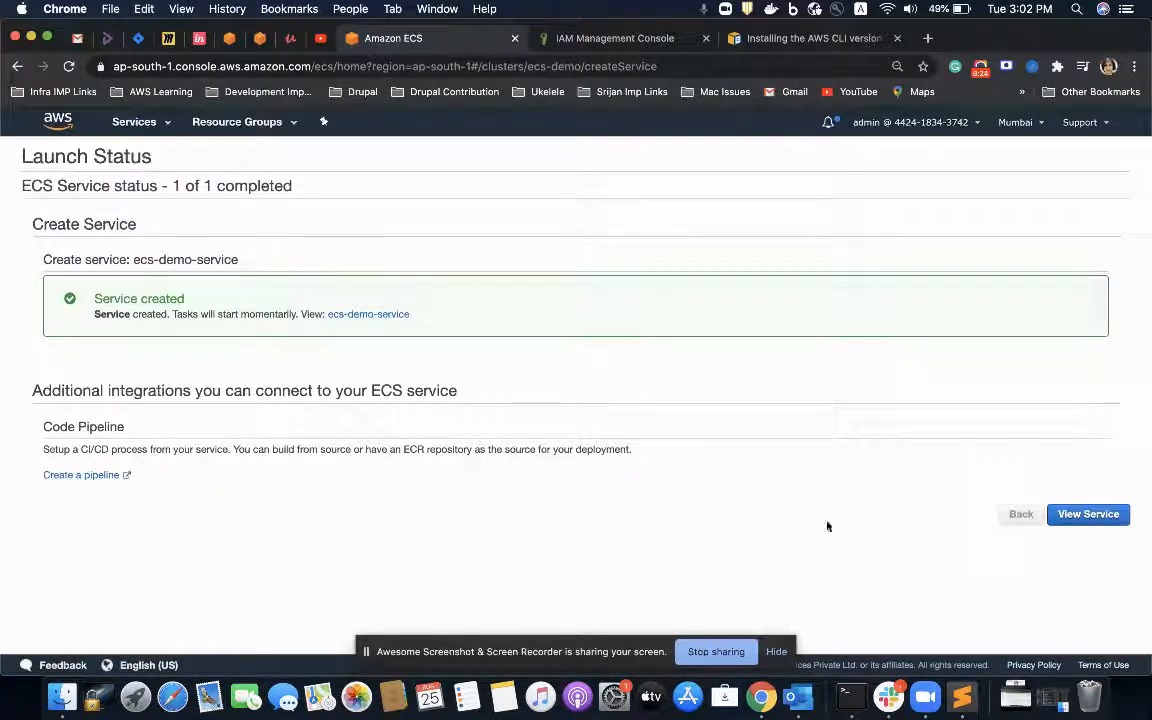
Step: View the details and tasks of the newly created service and the task list of the ecs-demo cluster
click(1097, 513)
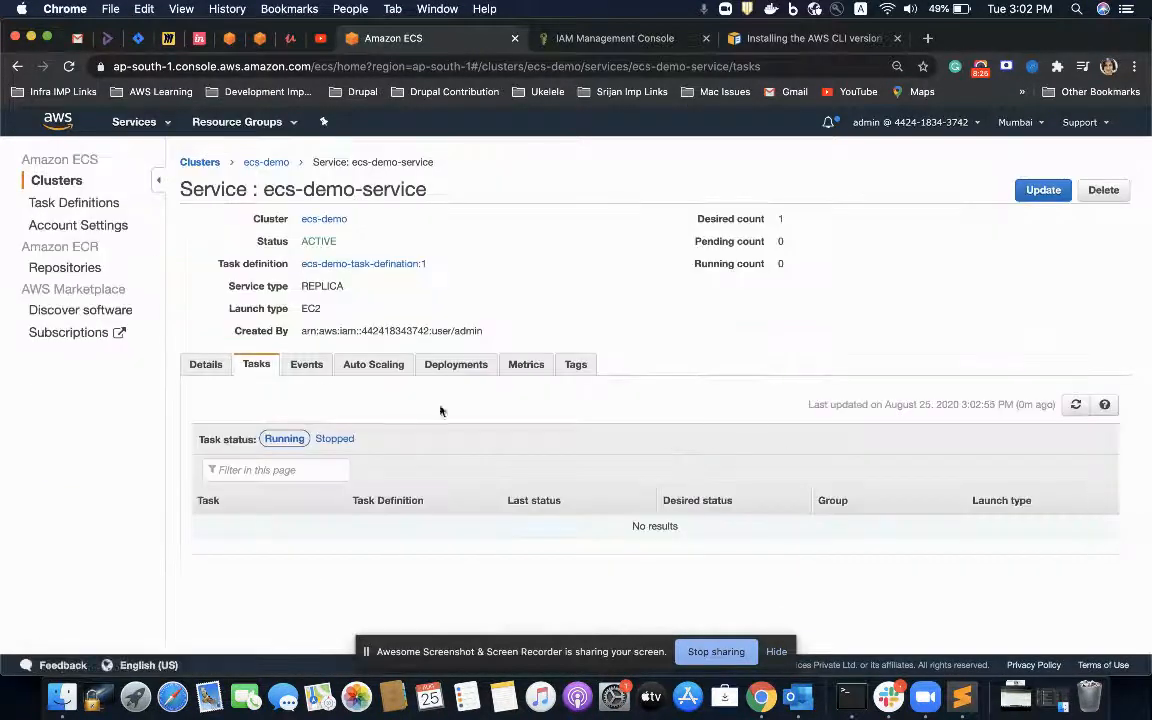
click(203, 366)
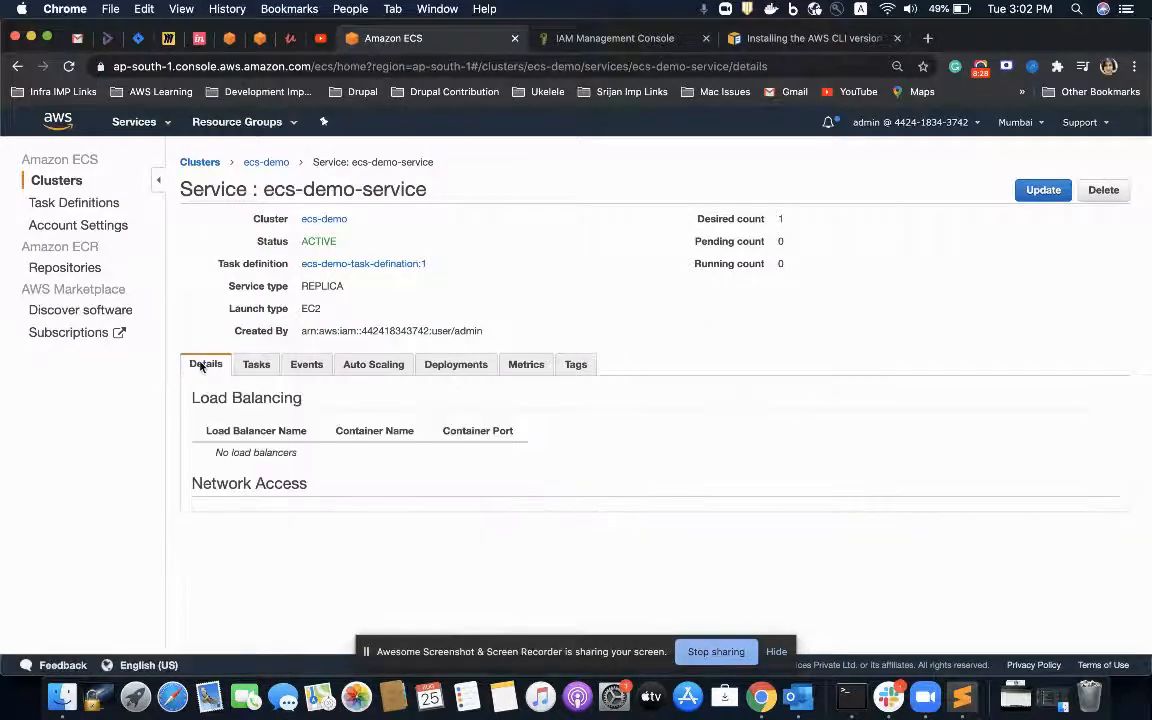
click(250, 366)
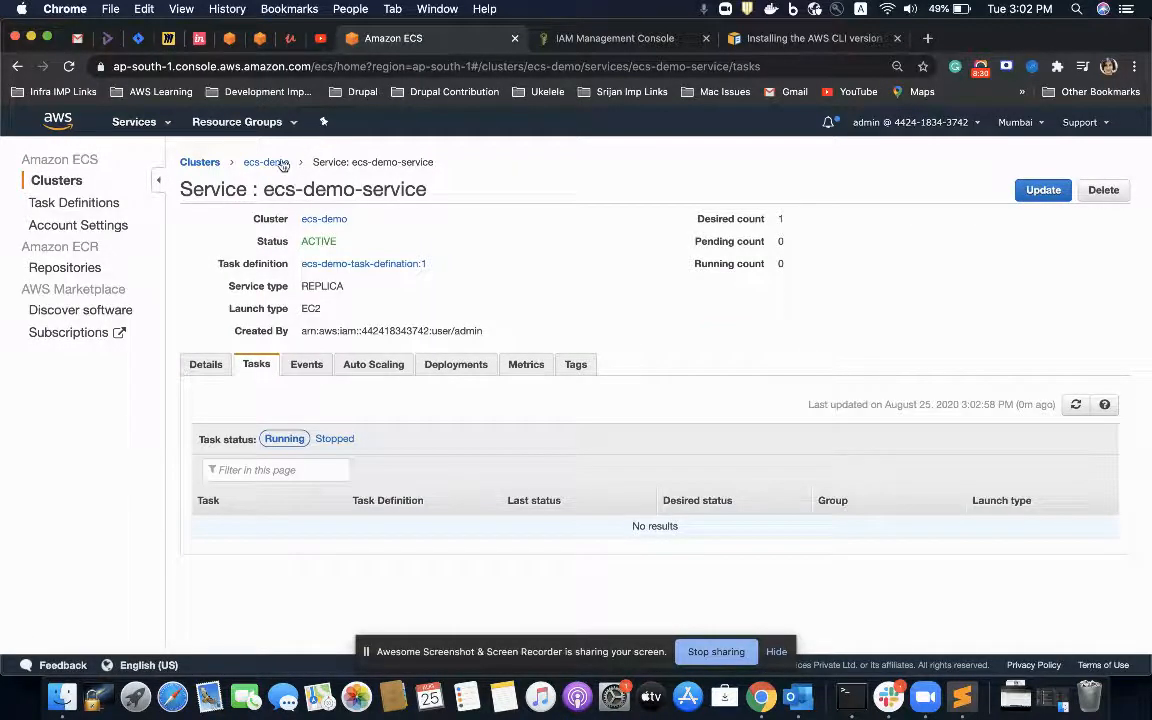
click(282, 164)
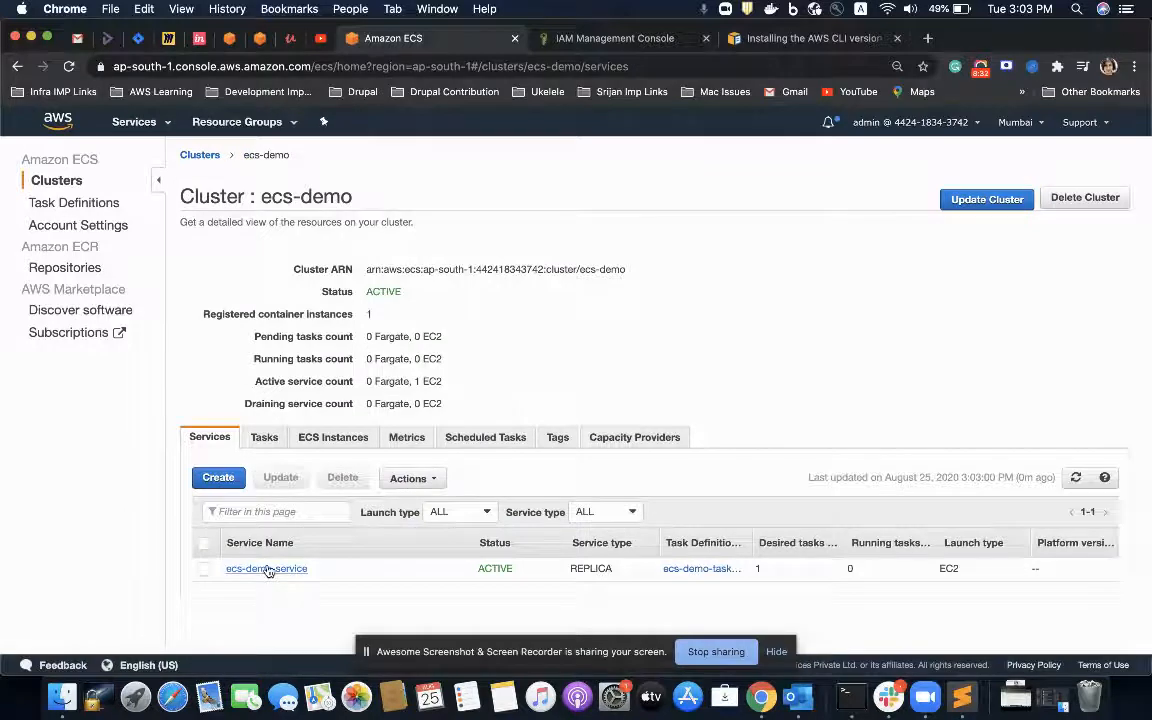
click(260, 440)
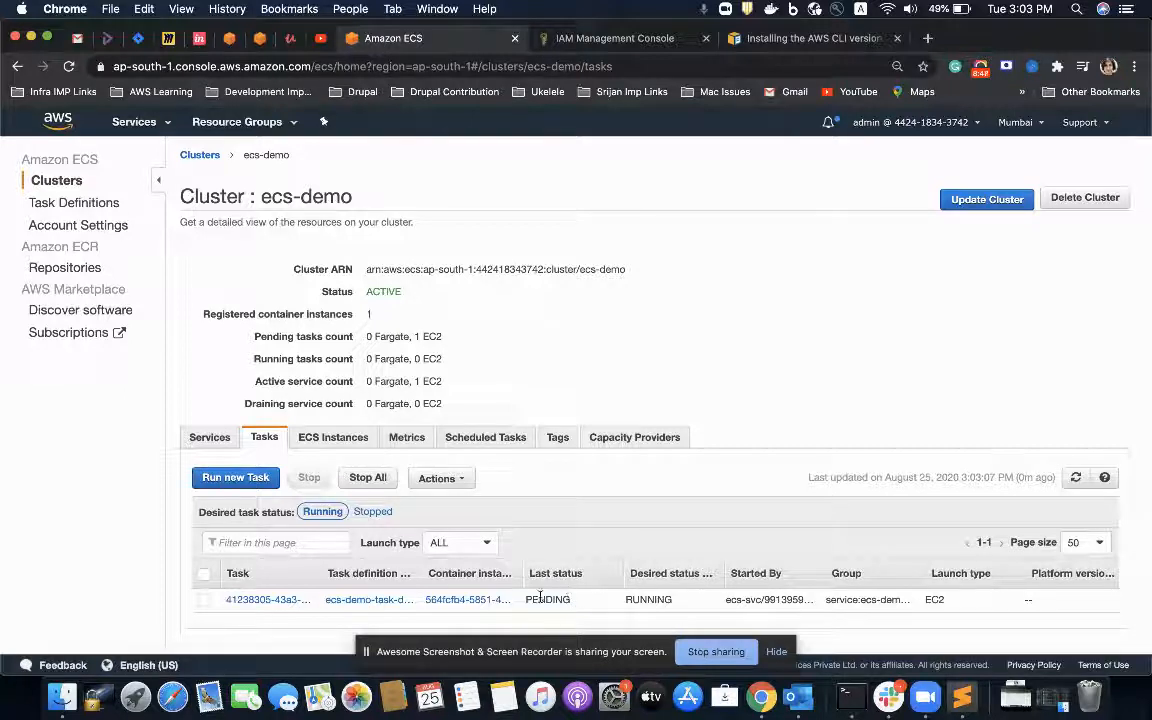
Step: Open ecs-demo-service from the cluster's services and check its events and running tasks
click(207, 440)
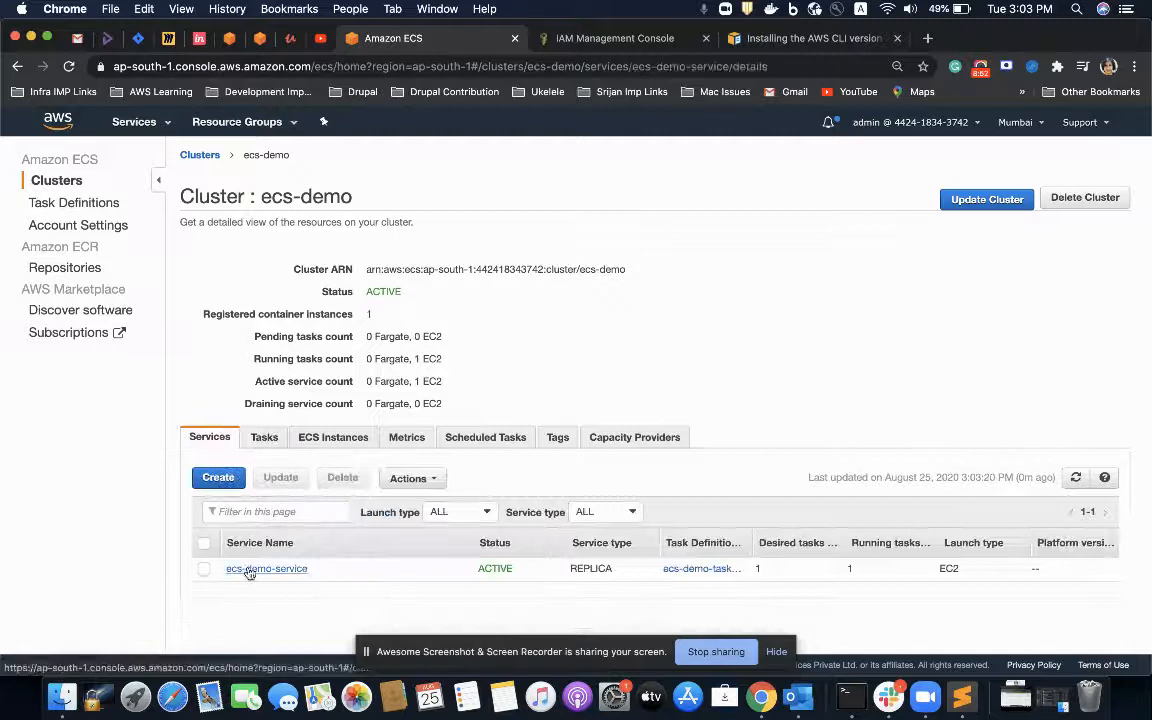
click(248, 568)
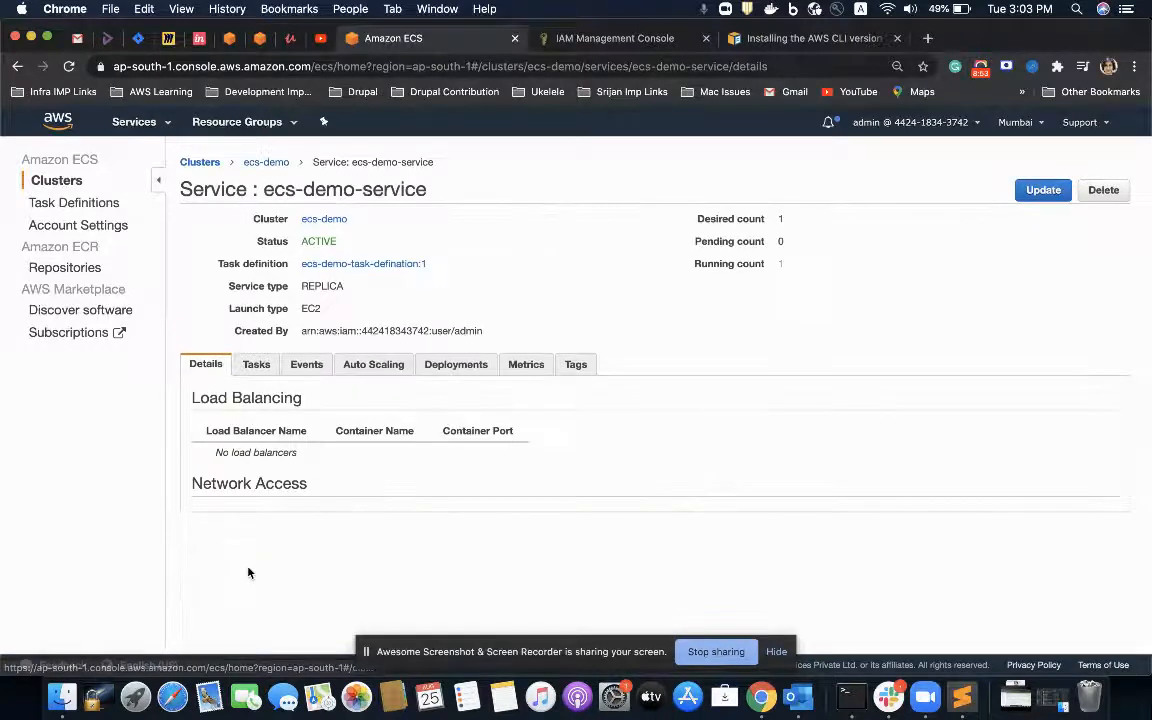
click(298, 368)
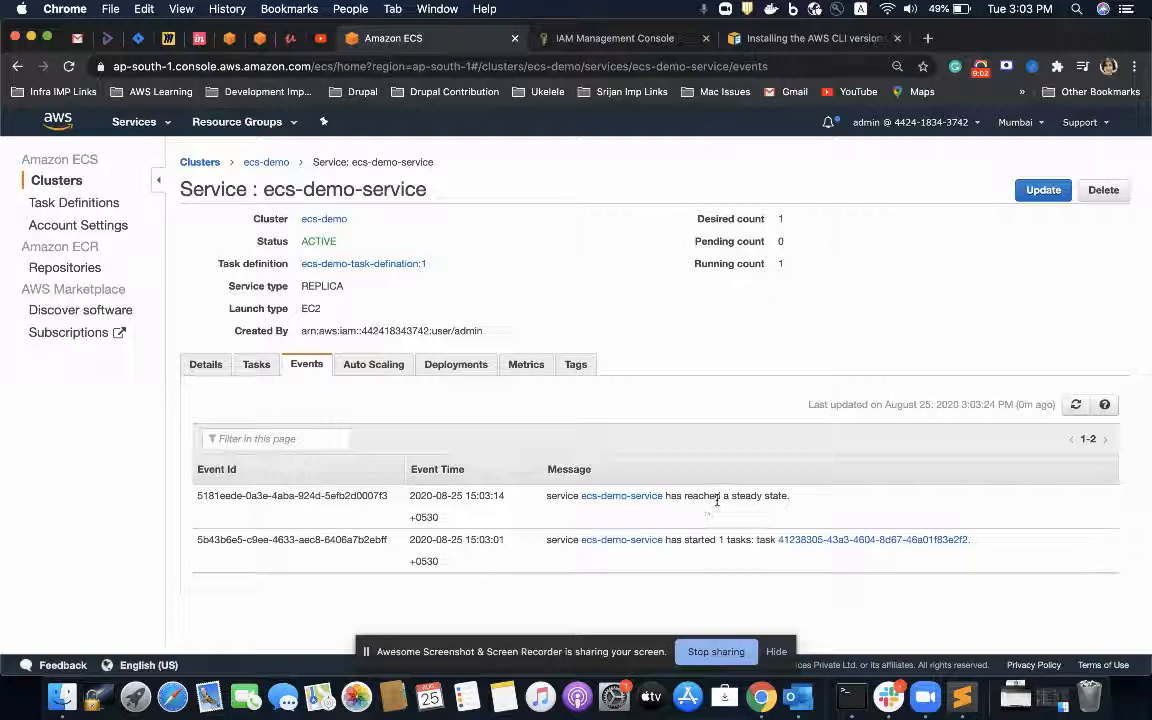
click(258, 364)
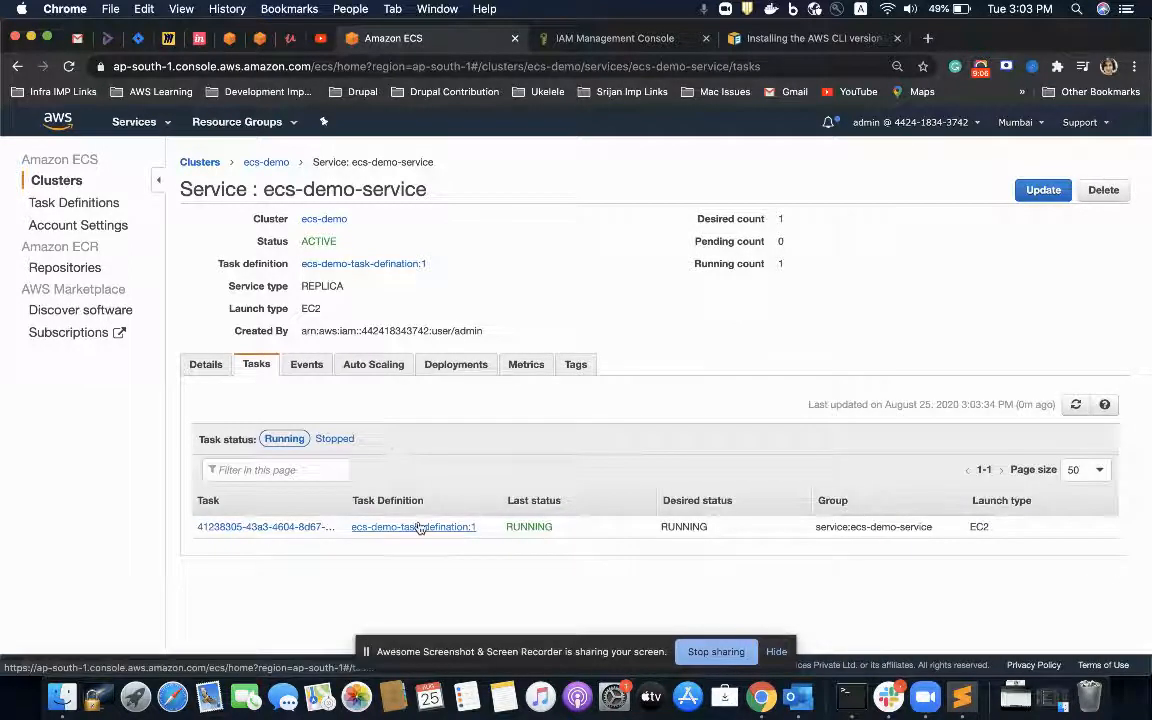
Step: Open the service's running task, expand its container details and follow the external link for host port 8080
click(300, 527)
scroll(307, 530, down, 1)
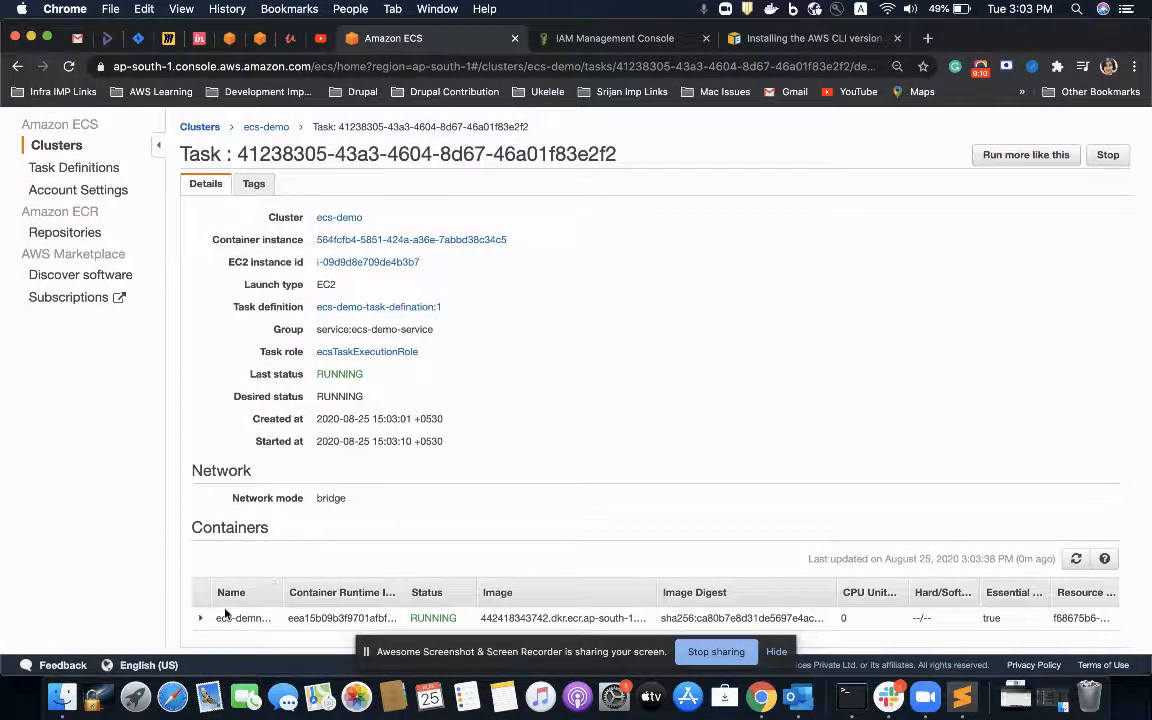
click(200, 620)
scroll(179, 555, down, 5)
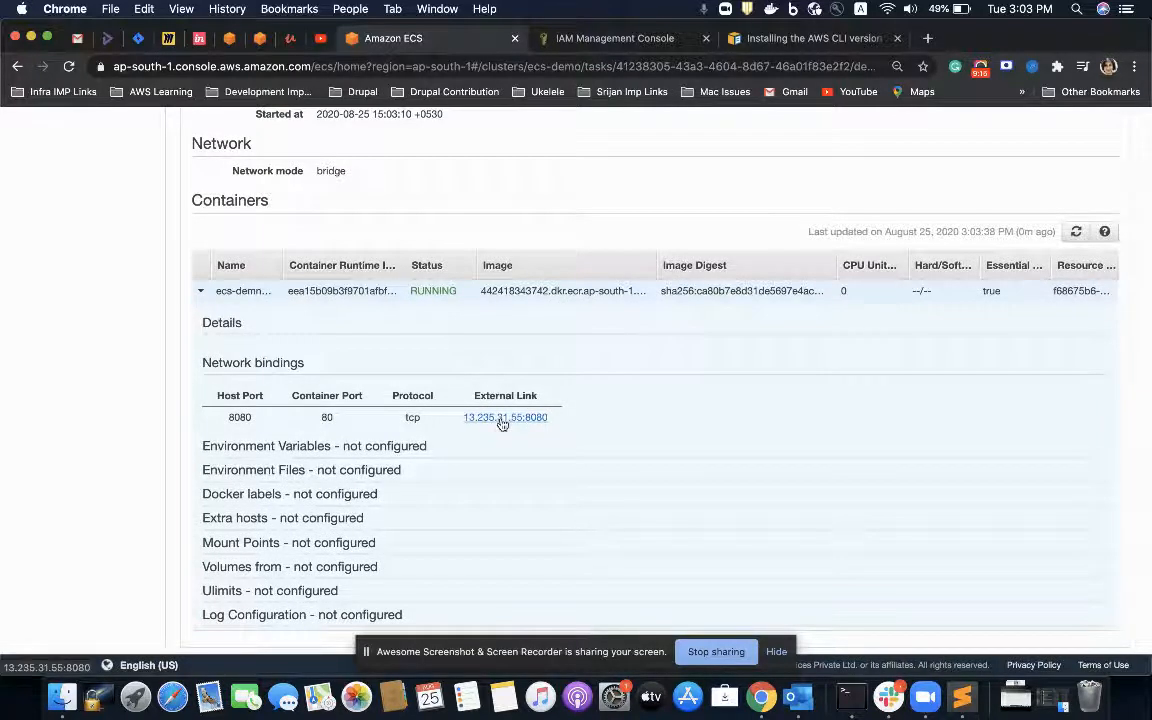
click(502, 418)
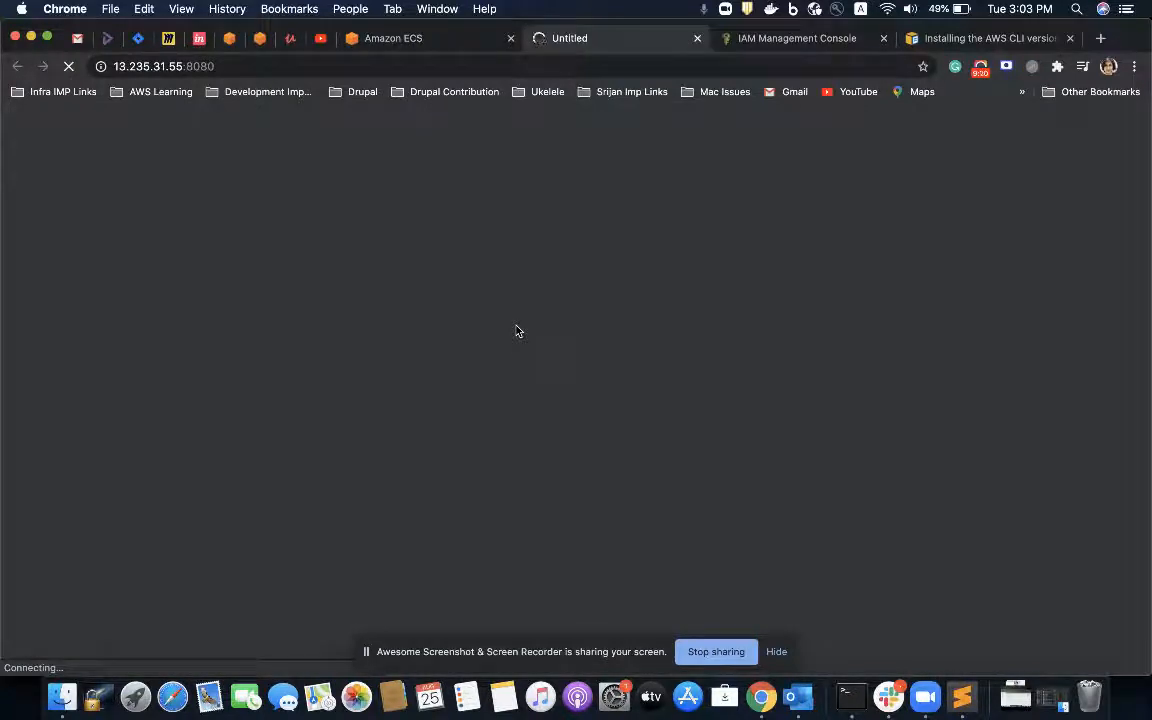
Step: Switch to Sublime Text to view index.html in the docker_test folder, and return to the page loading in Chrome
key(super+Tab)
key(super+Tab)
key(super+Tab)
key(super+Tab)
key(super+Tab)
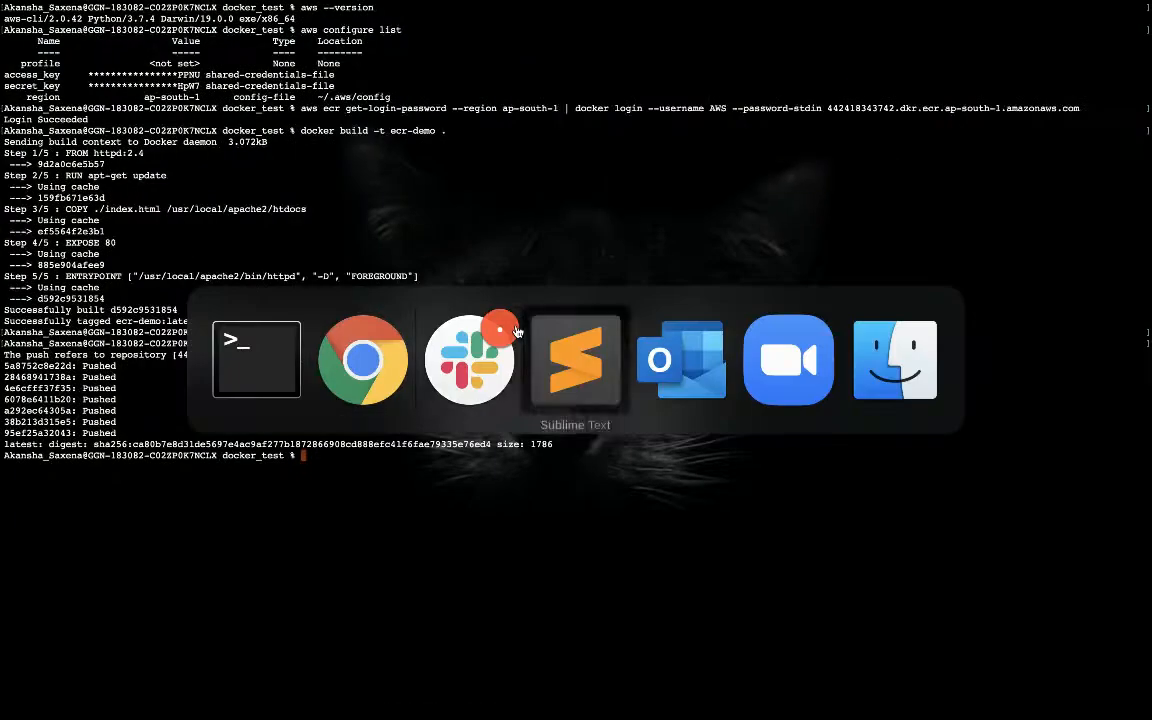
click(116, 93)
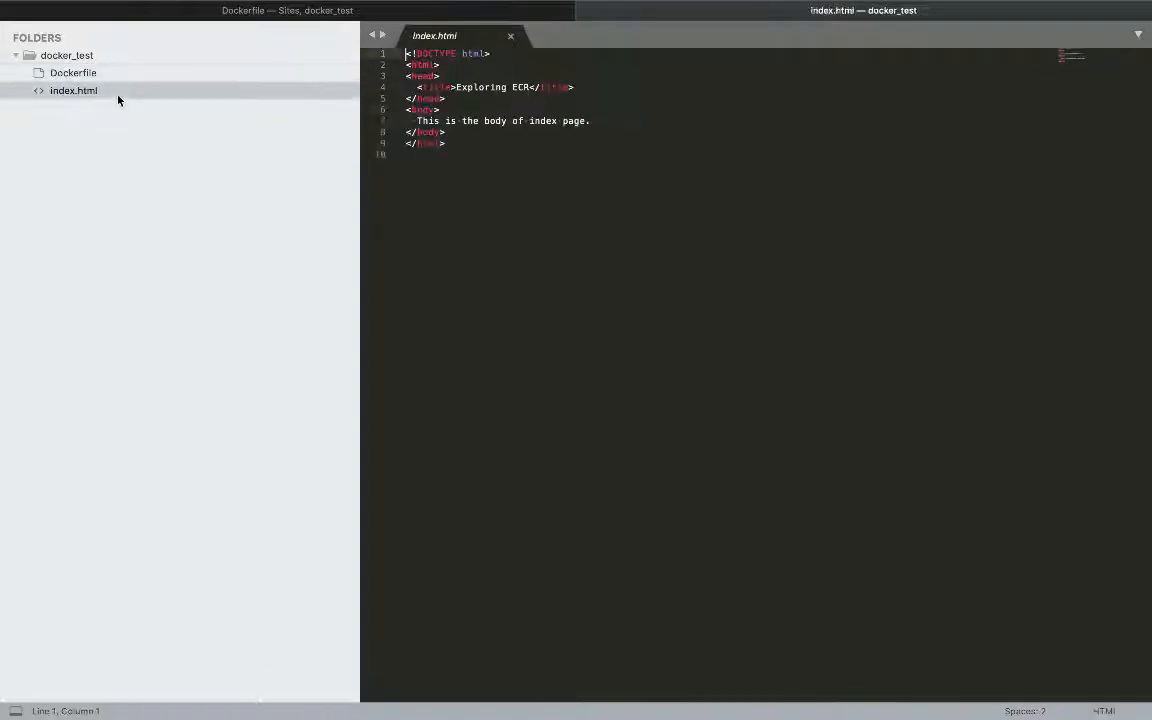
key(super+Tab)
key(super+Tab)
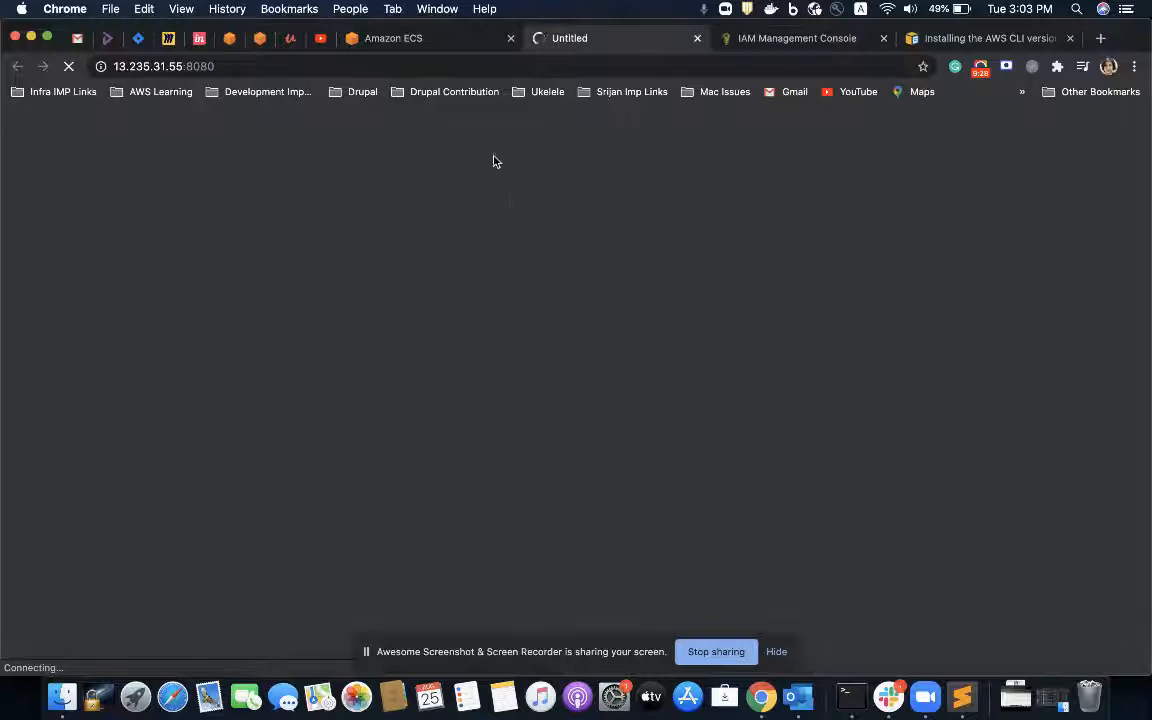
Step: Go back from the running task to the ecs-demo cluster page and recheck whether the container page on port 8080 loads
click(410, 38)
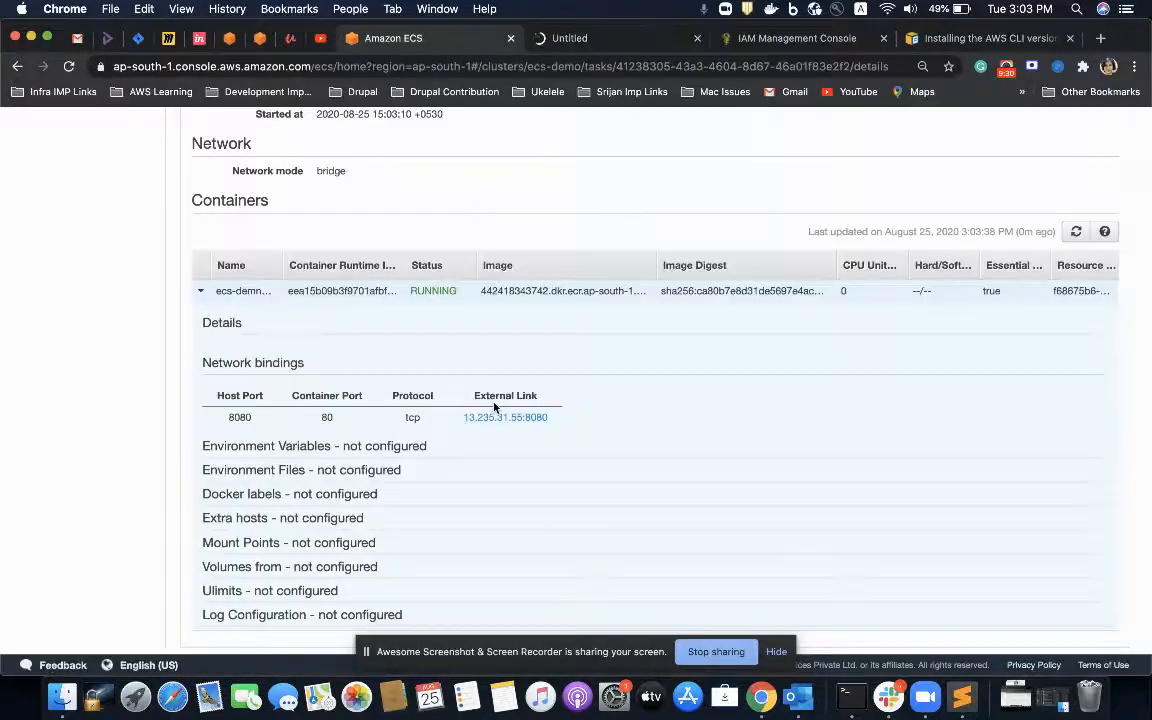
scroll(452, 455, up, 5)
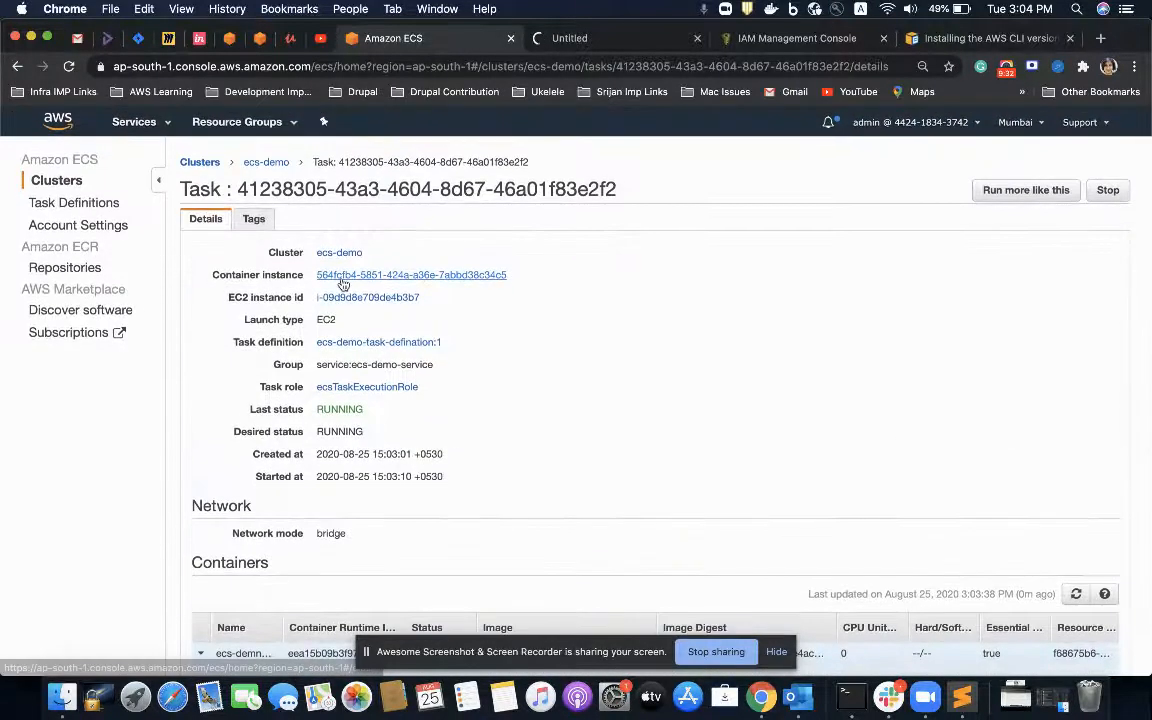
click(266, 163)
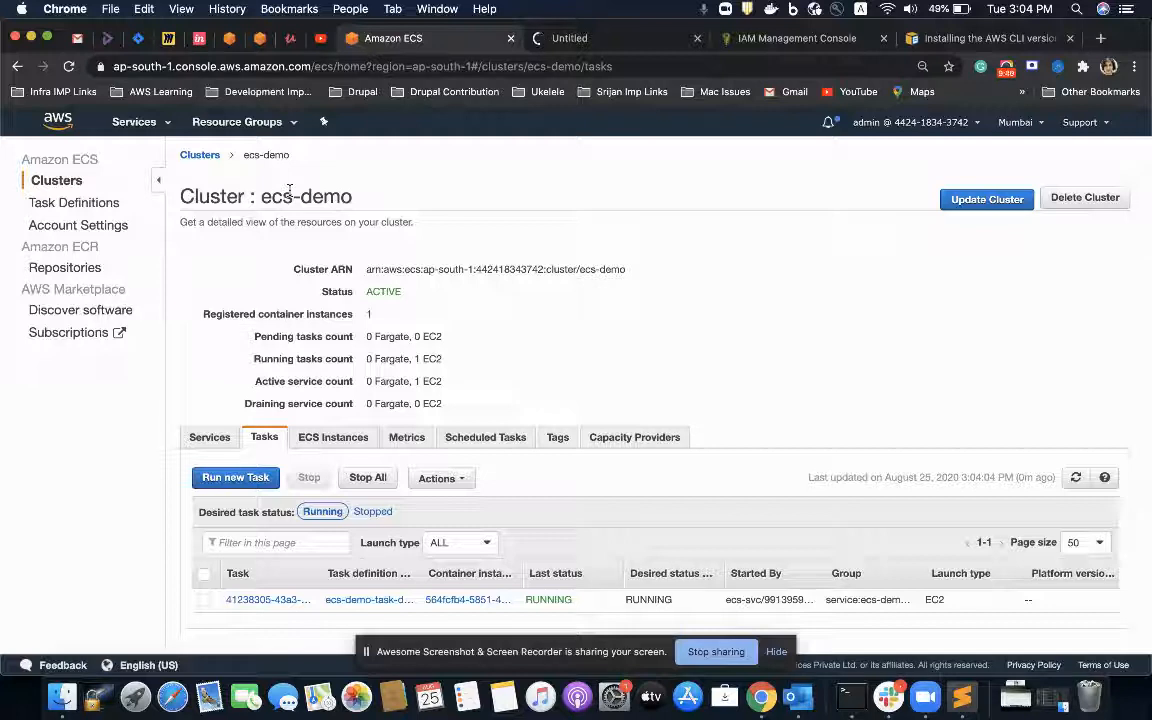
click(545, 39)
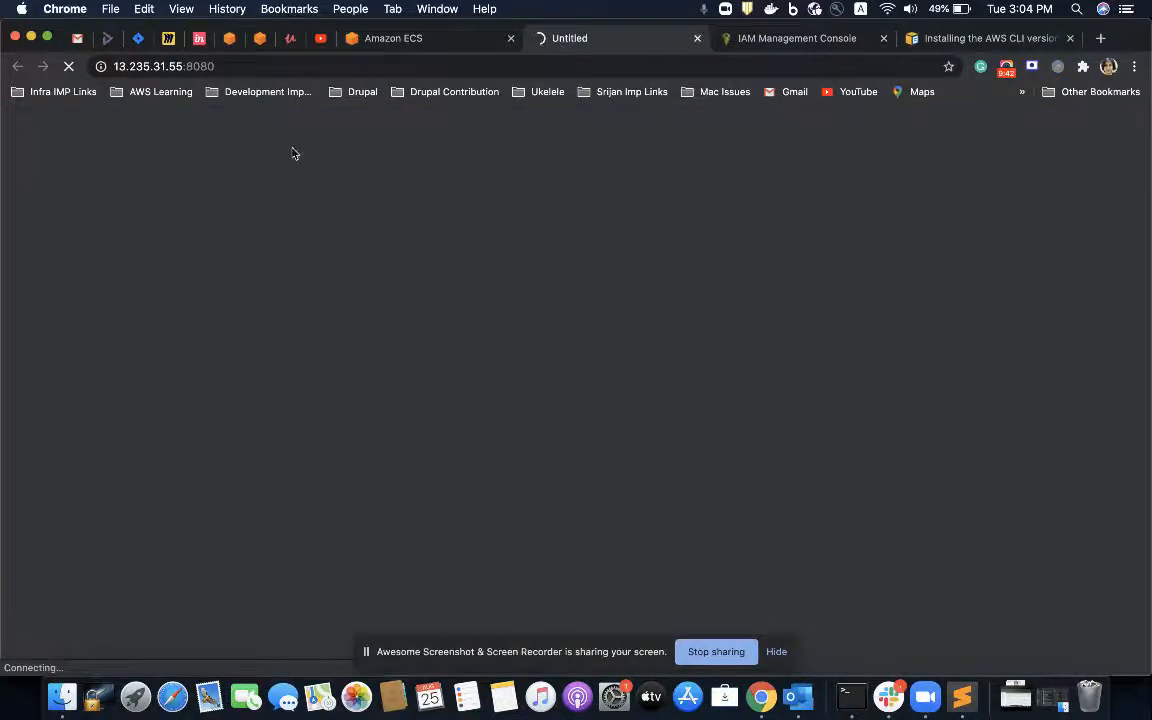
click(433, 38)
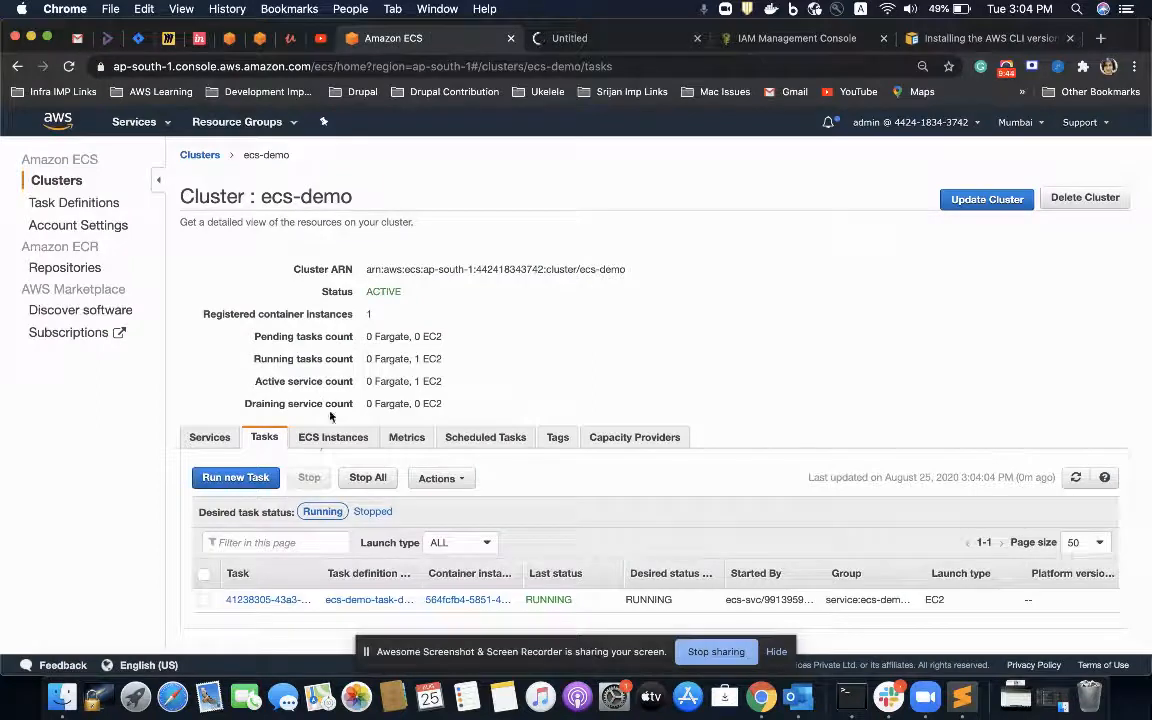
Step: Open the EC2 instance registered in the ecs-demo cluster, view its security group's inbound rules and recheck the page on port 8080
click(316, 440)
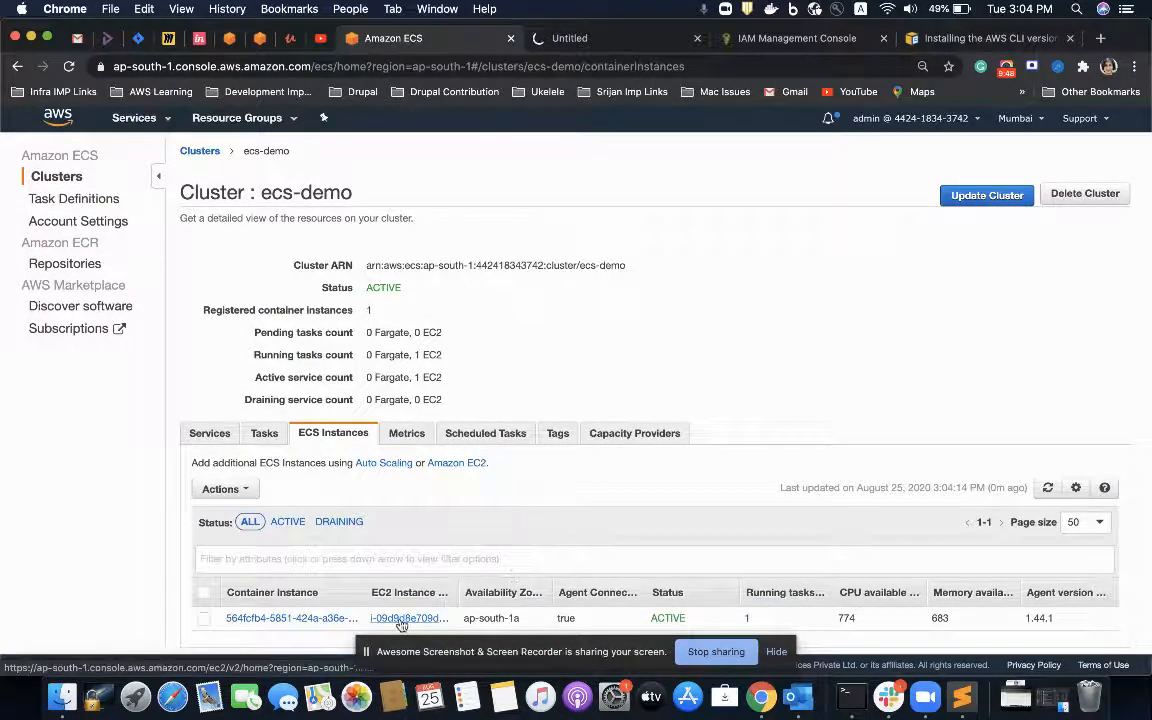
click(402, 620)
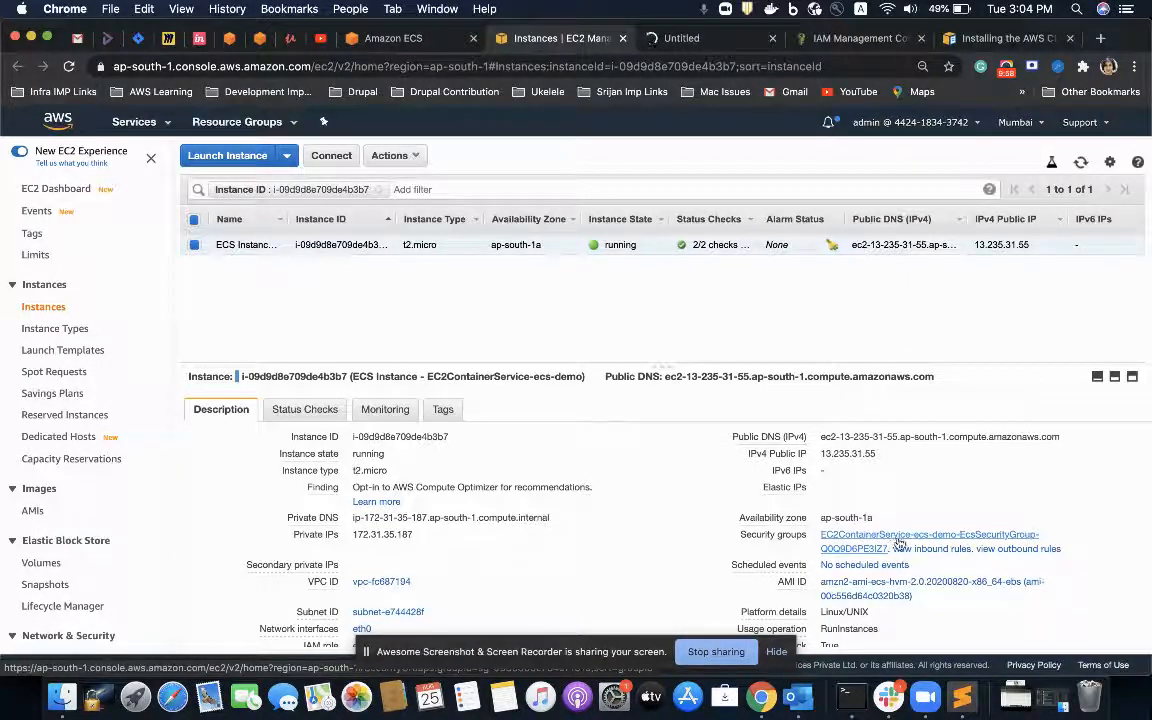
mouse_move(895, 552)
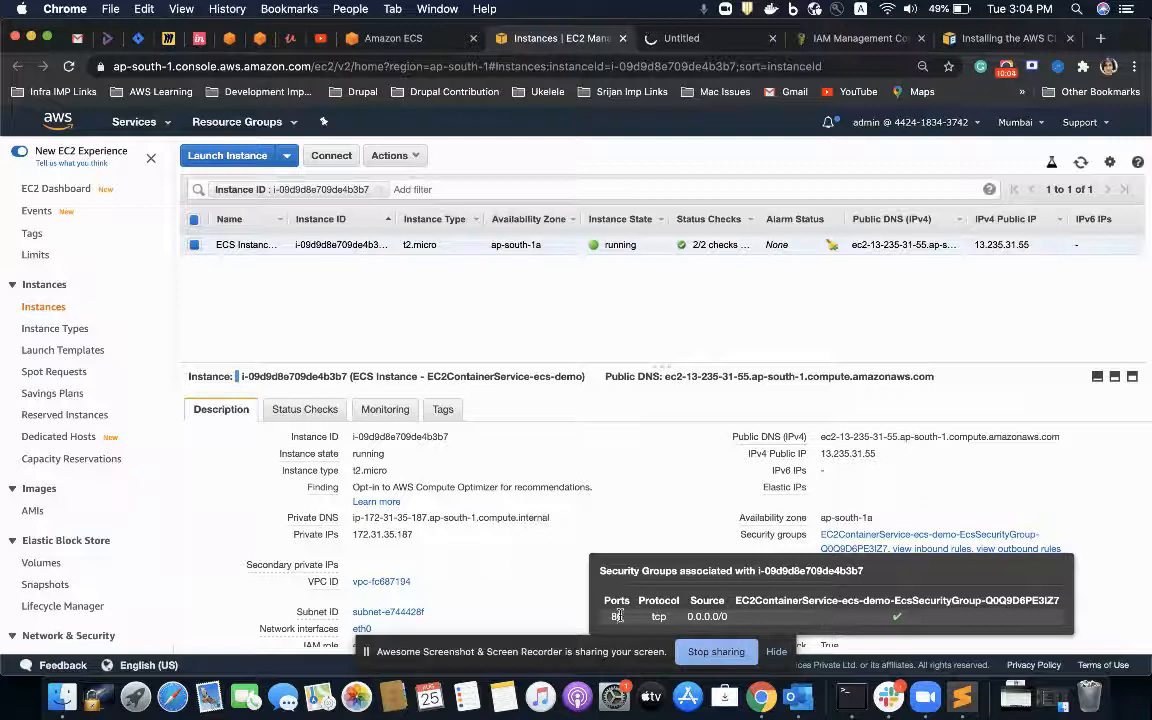
click(688, 38)
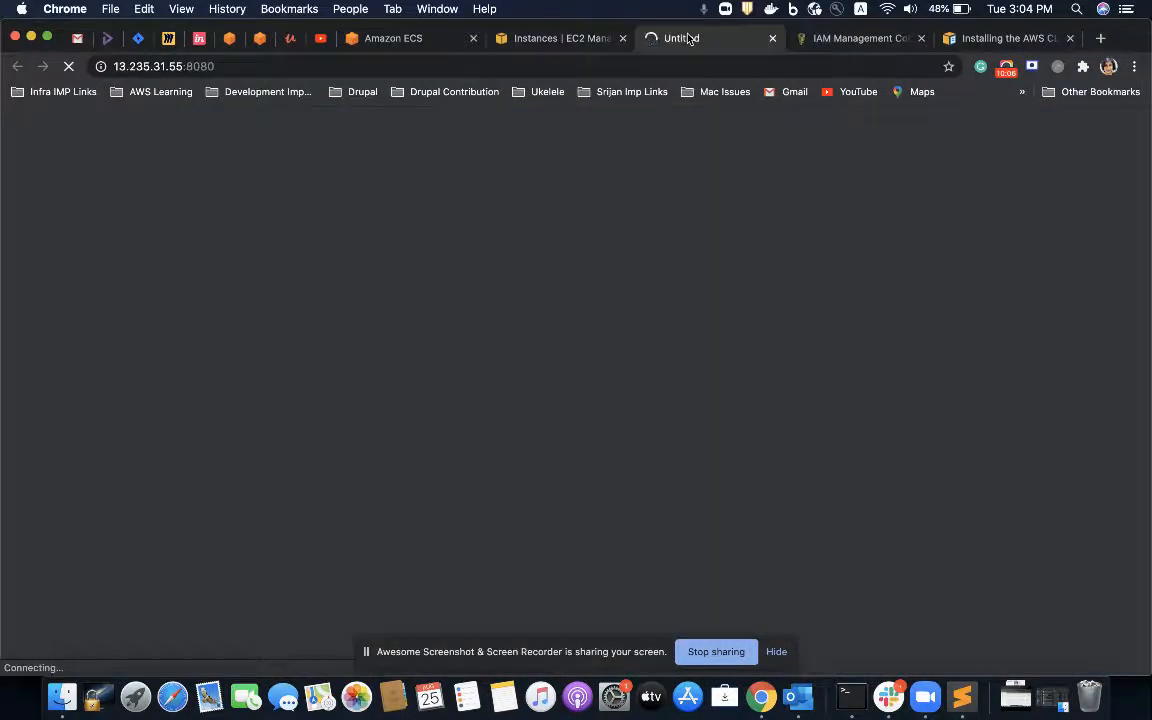
Step: Open the instance's security group, select the EC2ContainerService group described as ECS Allowed Ports and show its inbound rules
click(495, 42)
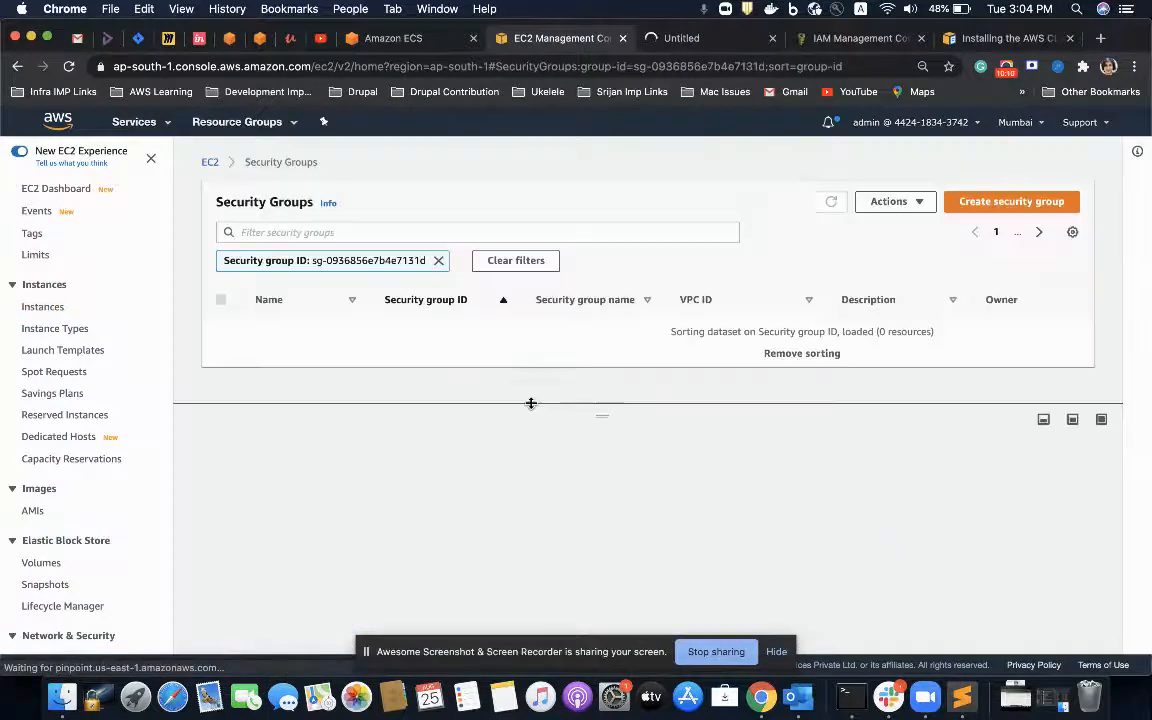
drag(413, 408, 385, 495)
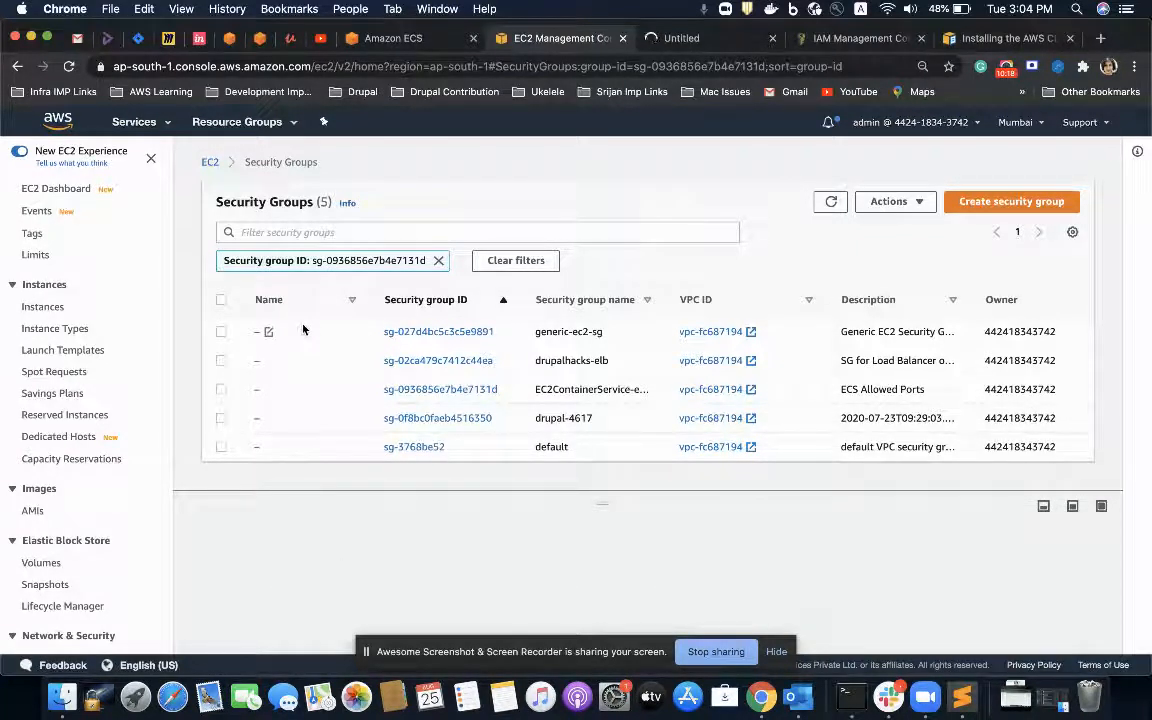
click(221, 390)
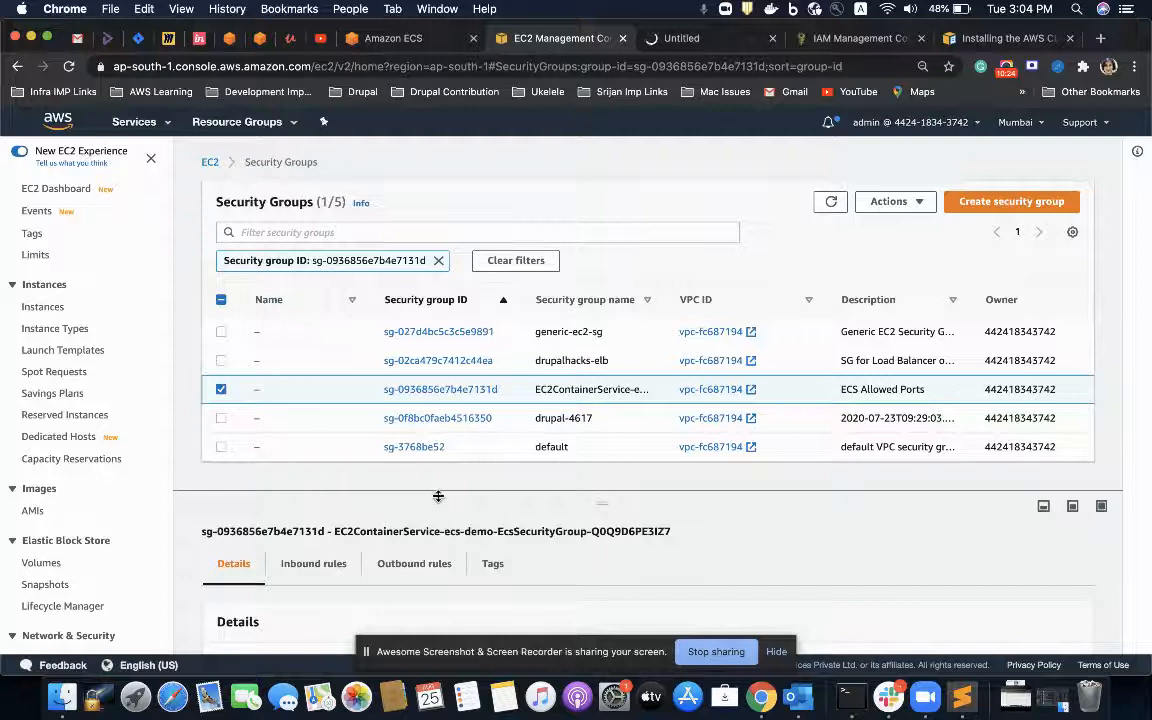
drag(395, 493, 439, 426)
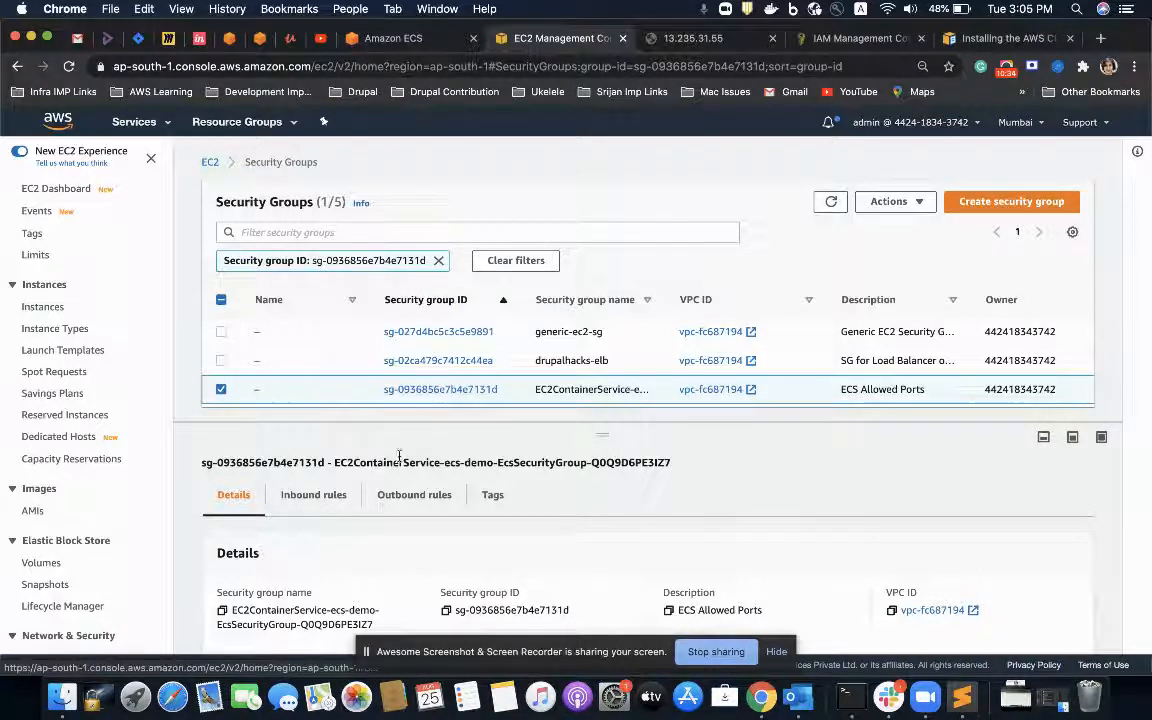
click(308, 496)
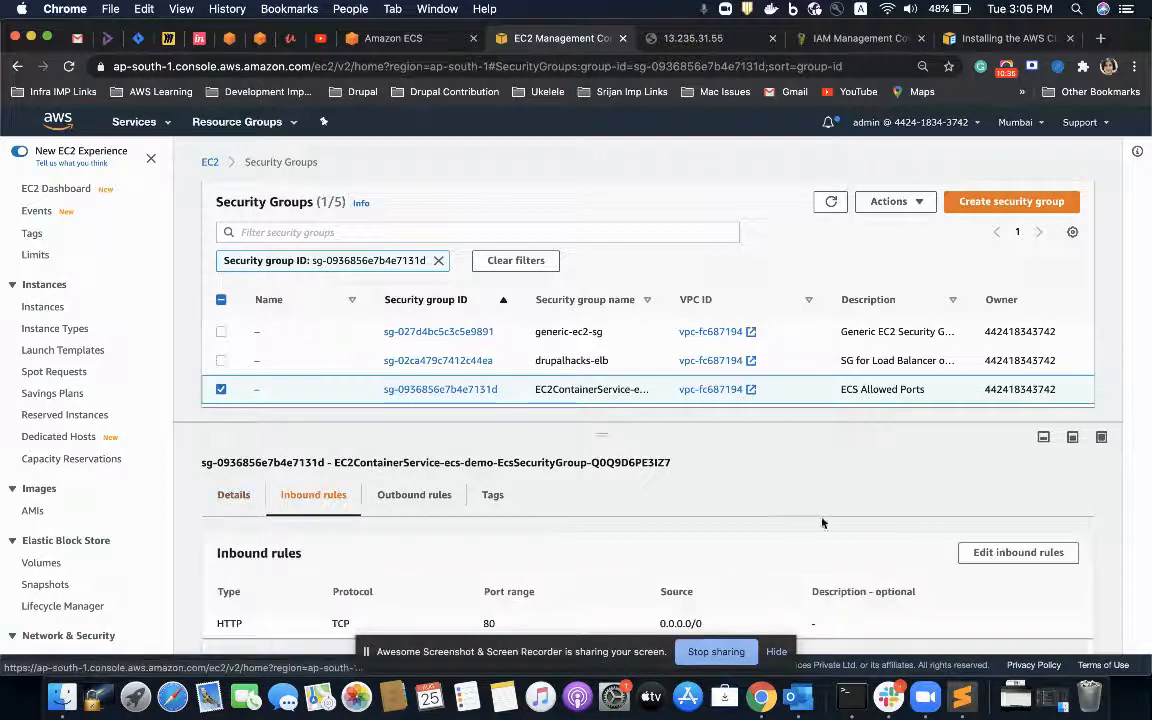
Step: Add a Custom TCP inbound rule for port 8080 with source Anywhere to the security group and save the rules
click(975, 550)
click(91, 409)
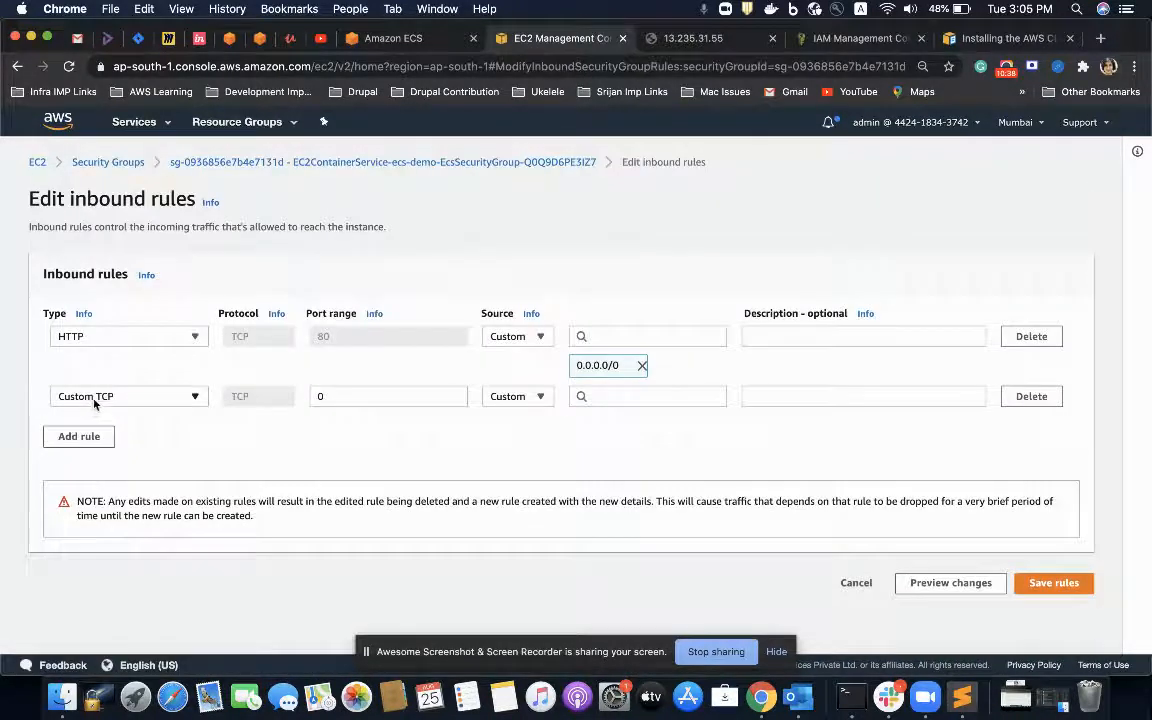
click(95, 398)
click(125, 398)
click(330, 395)
text(8080)
click(517, 396)
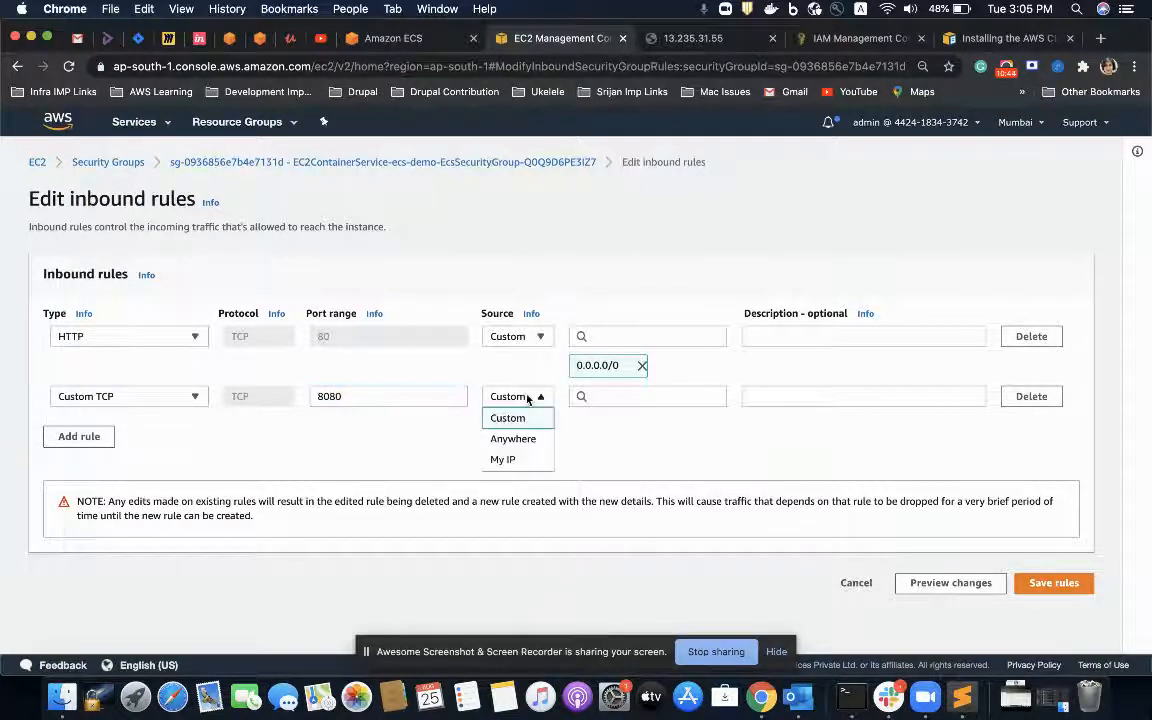
click(512, 438)
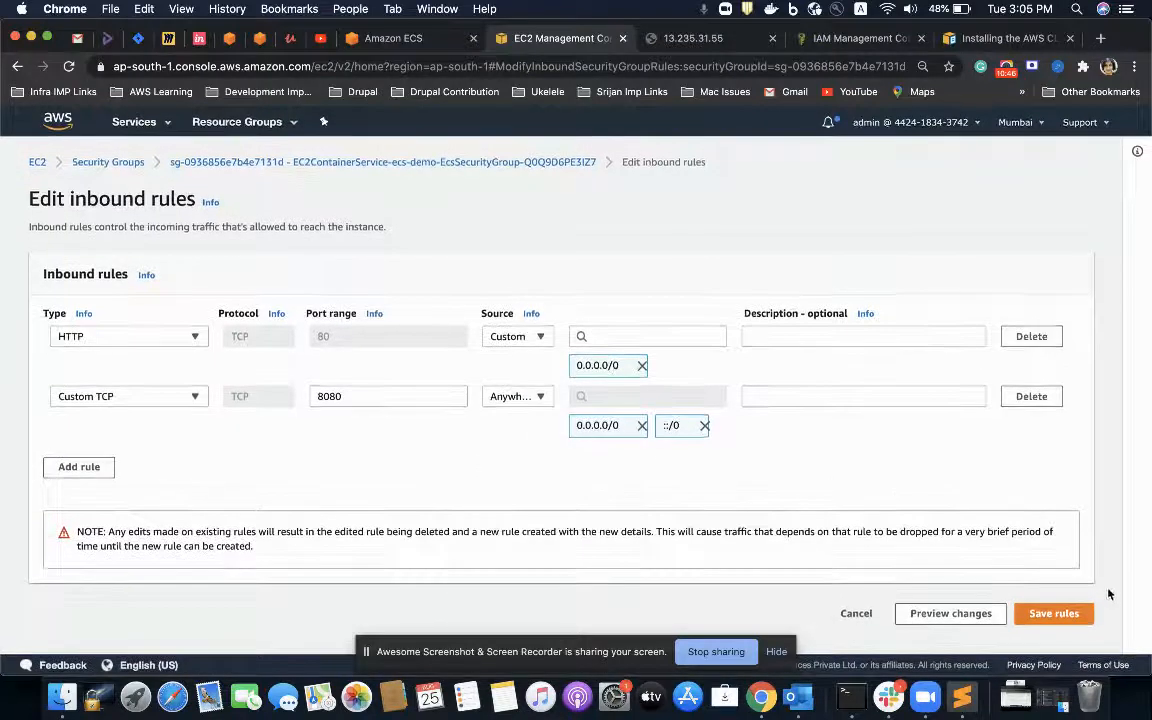
click(1054, 613)
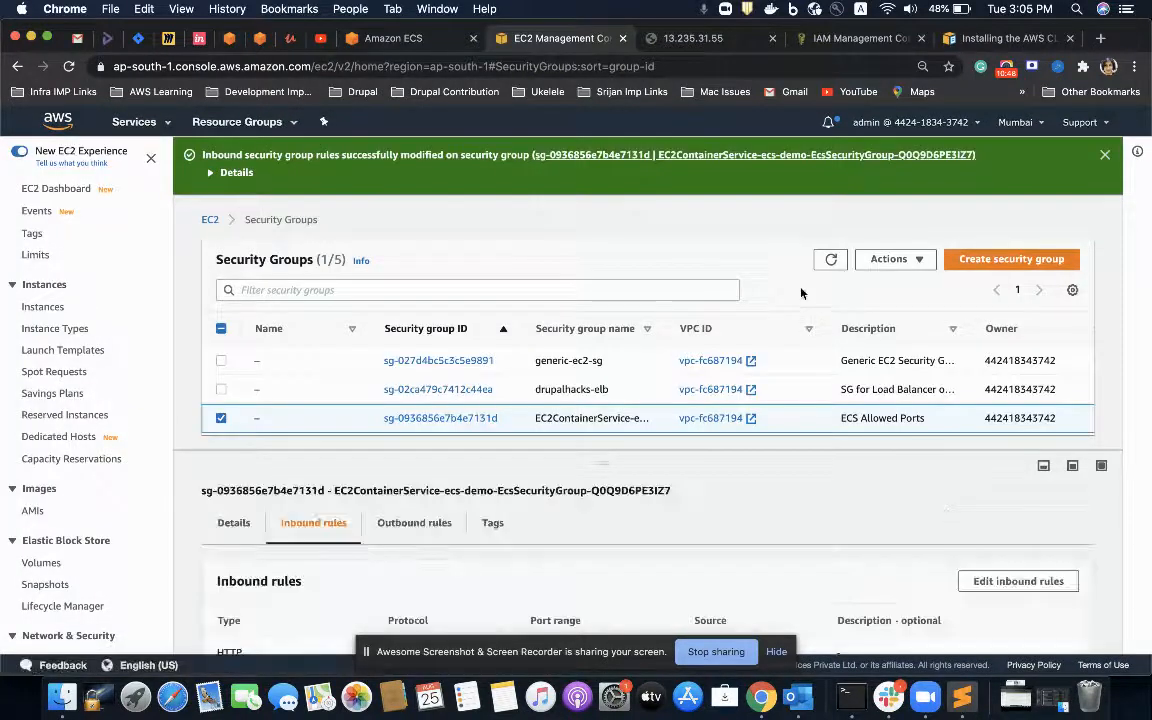
Step: Check the container's index page on port 8080, and review the services and tasks of the ecs-demo cluster
click(690, 40)
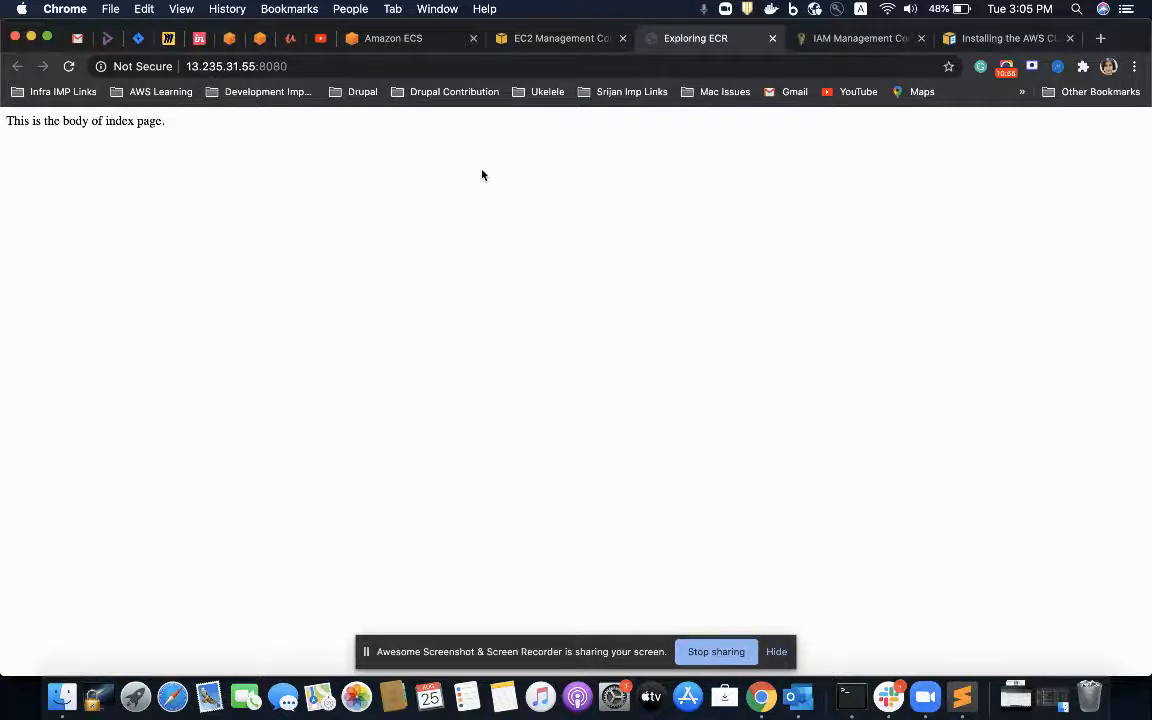
click(385, 39)
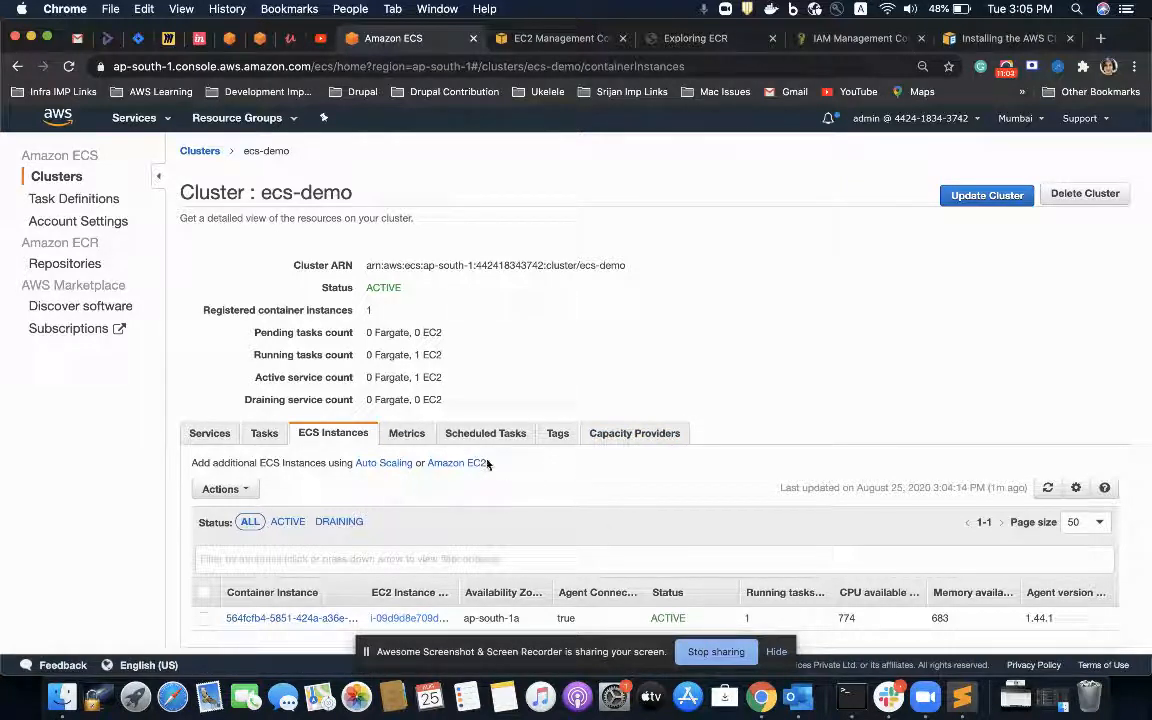
click(199, 431)
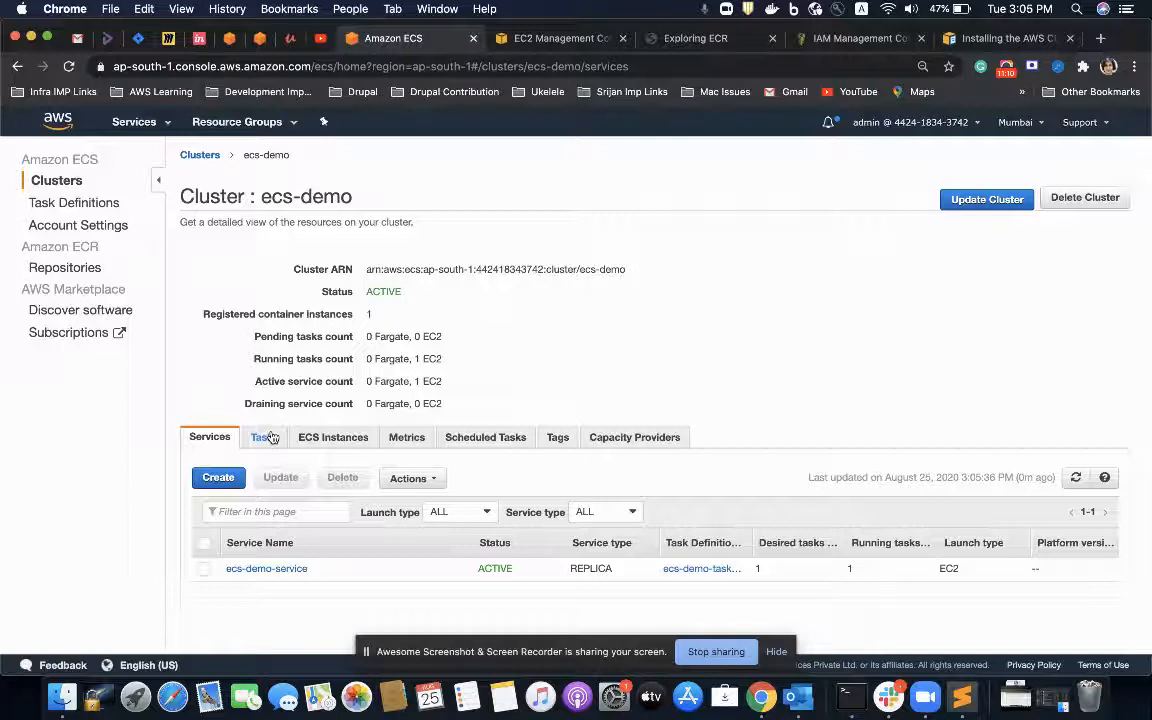
click(266, 437)
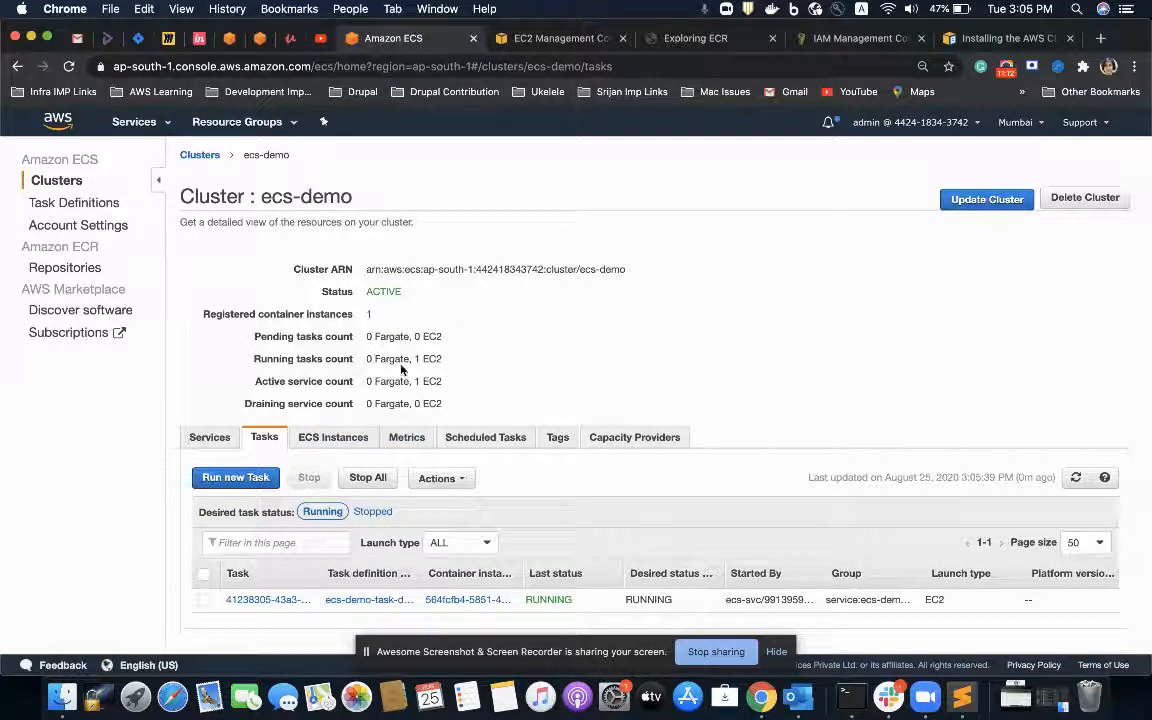